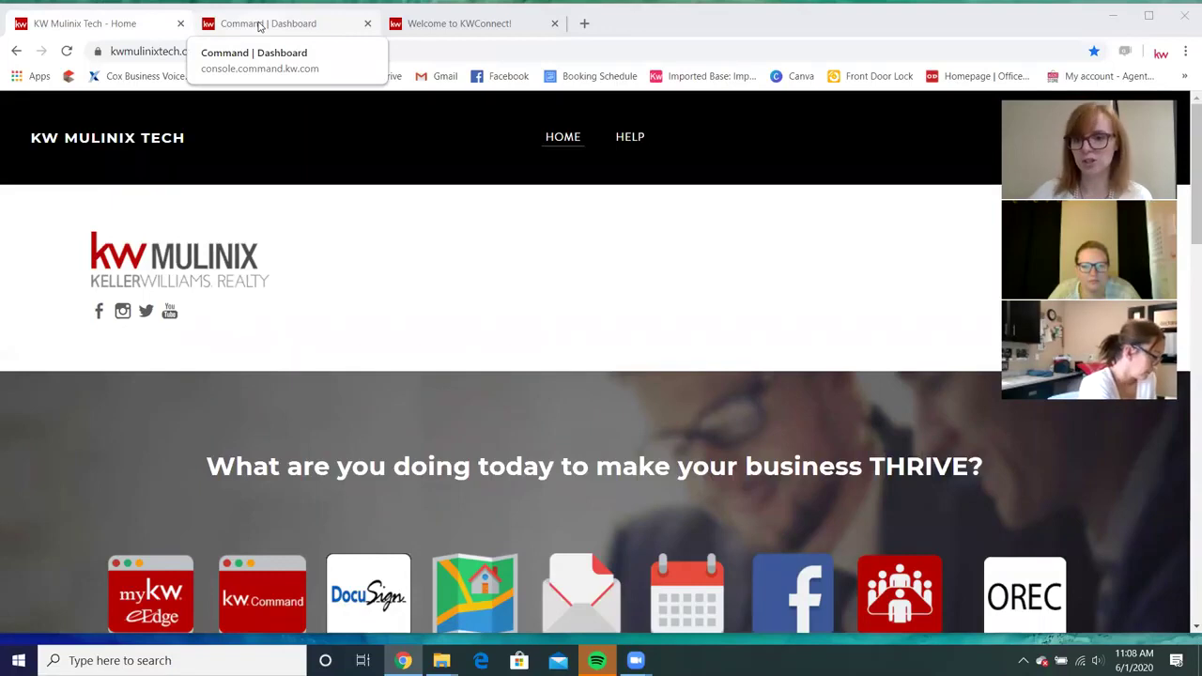
Switch from the Mulinix Tech home page to the KW Command dashboard tab.
click(261, 25)
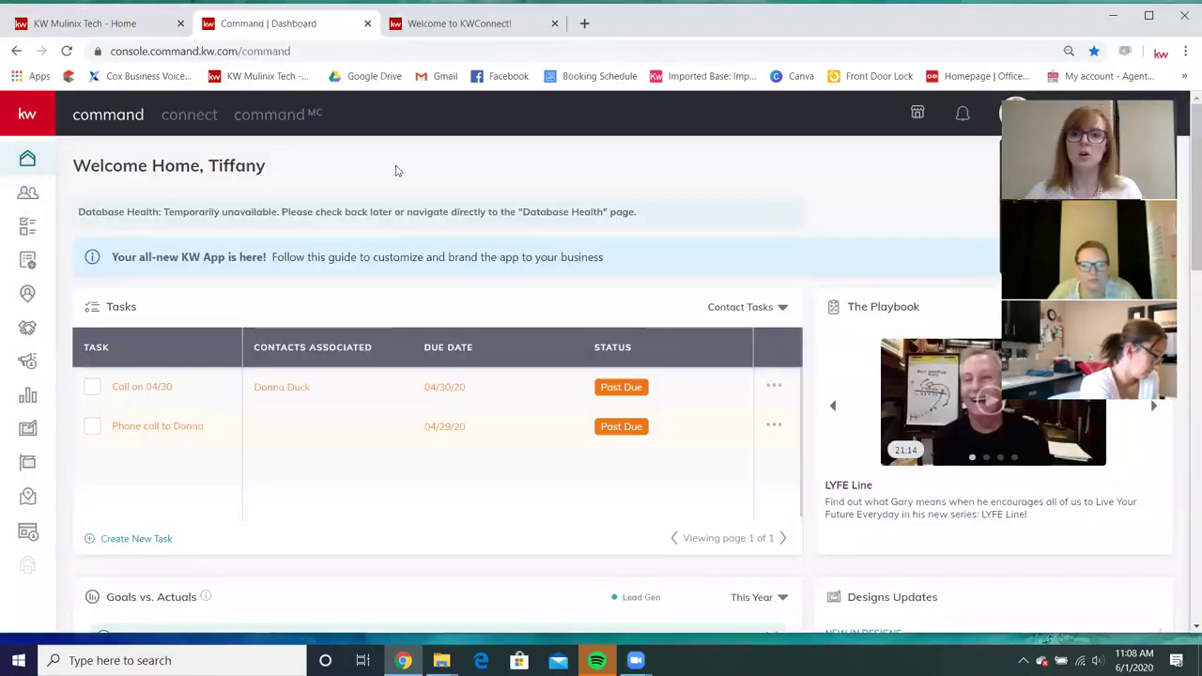
click(131, 23)
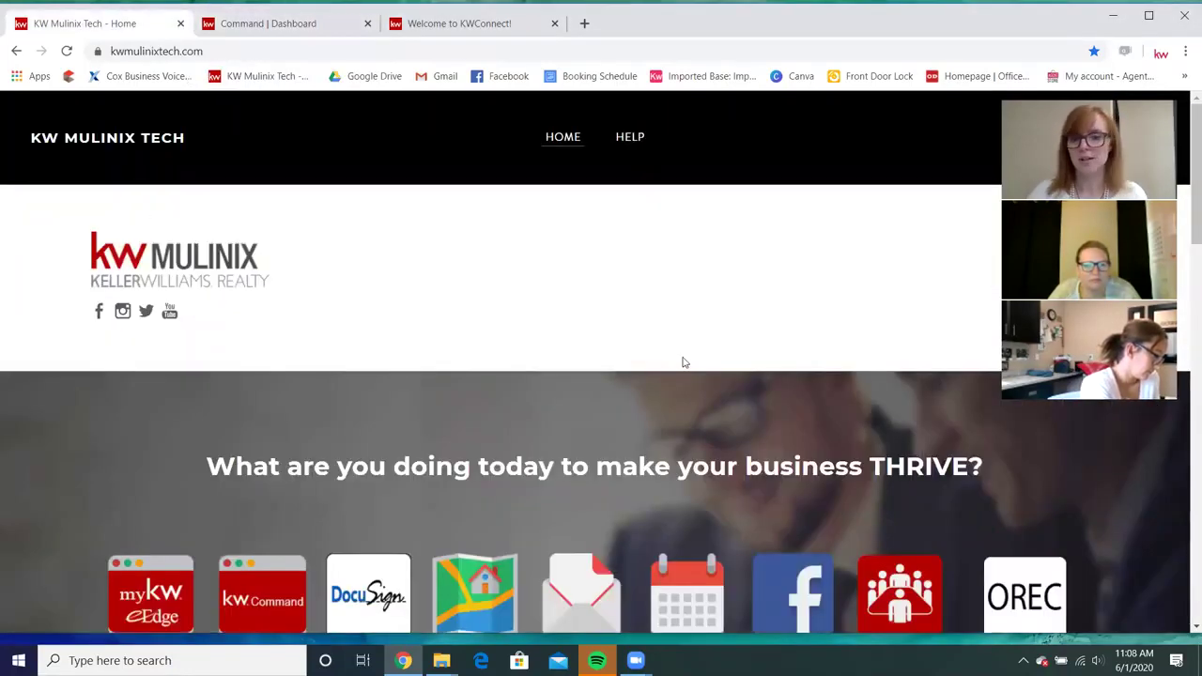
scroll(669, 359, down, 2)
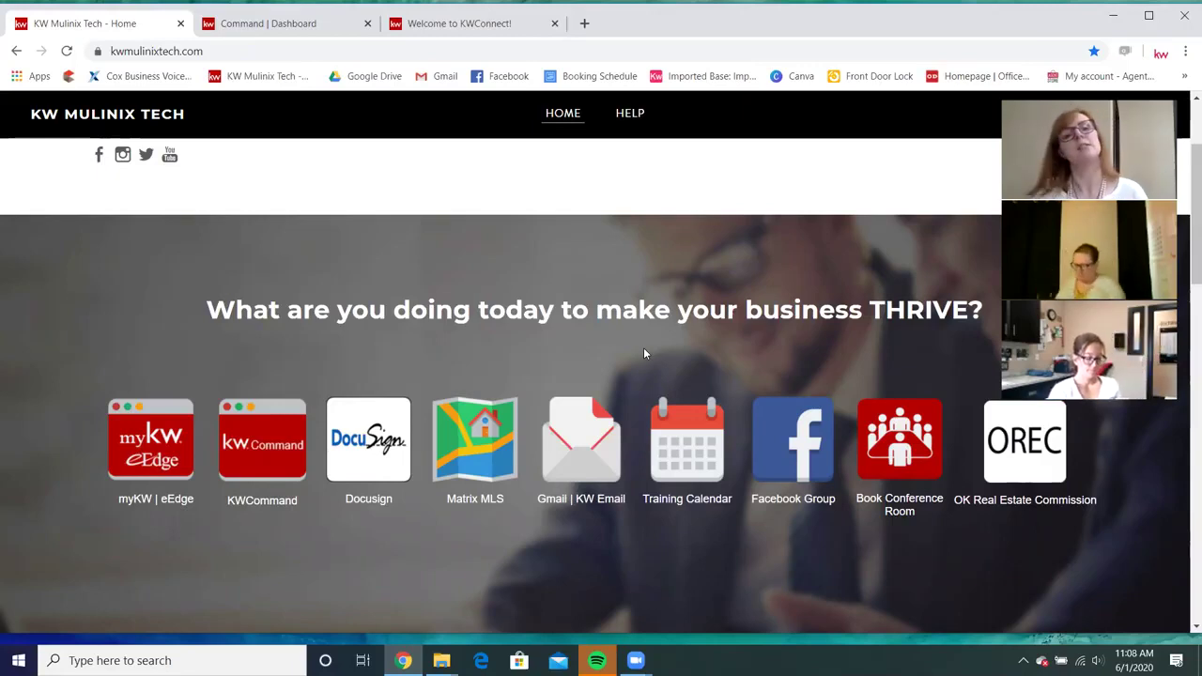
click(258, 28)
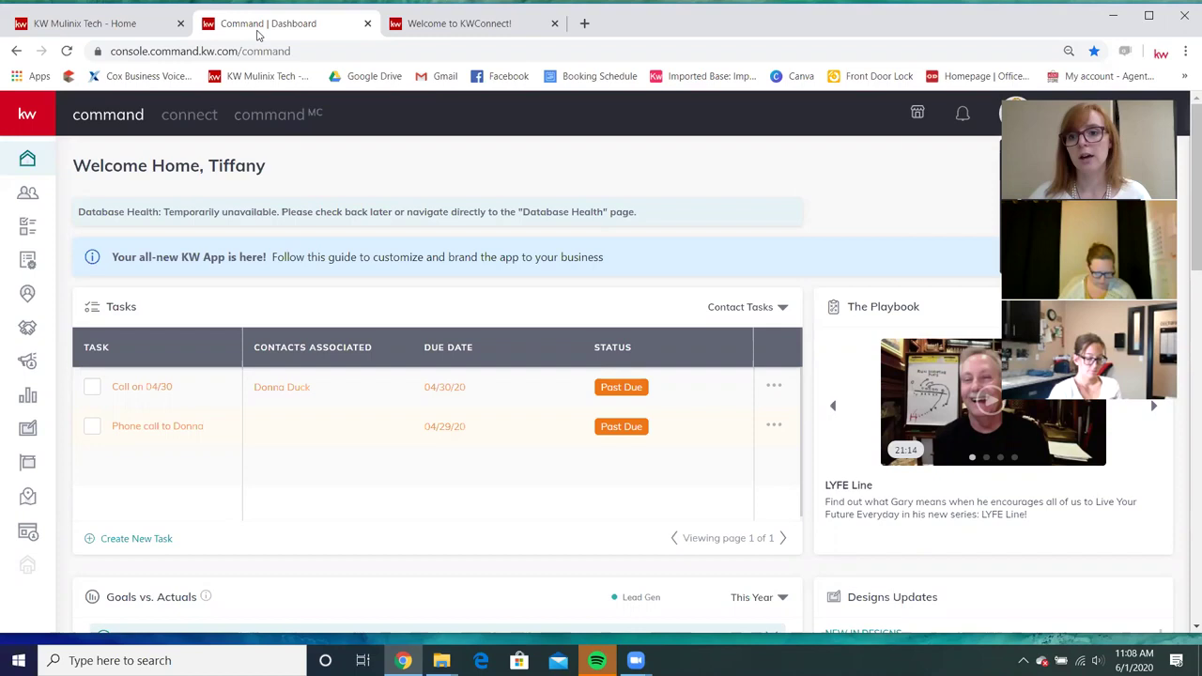
click(1116, 121)
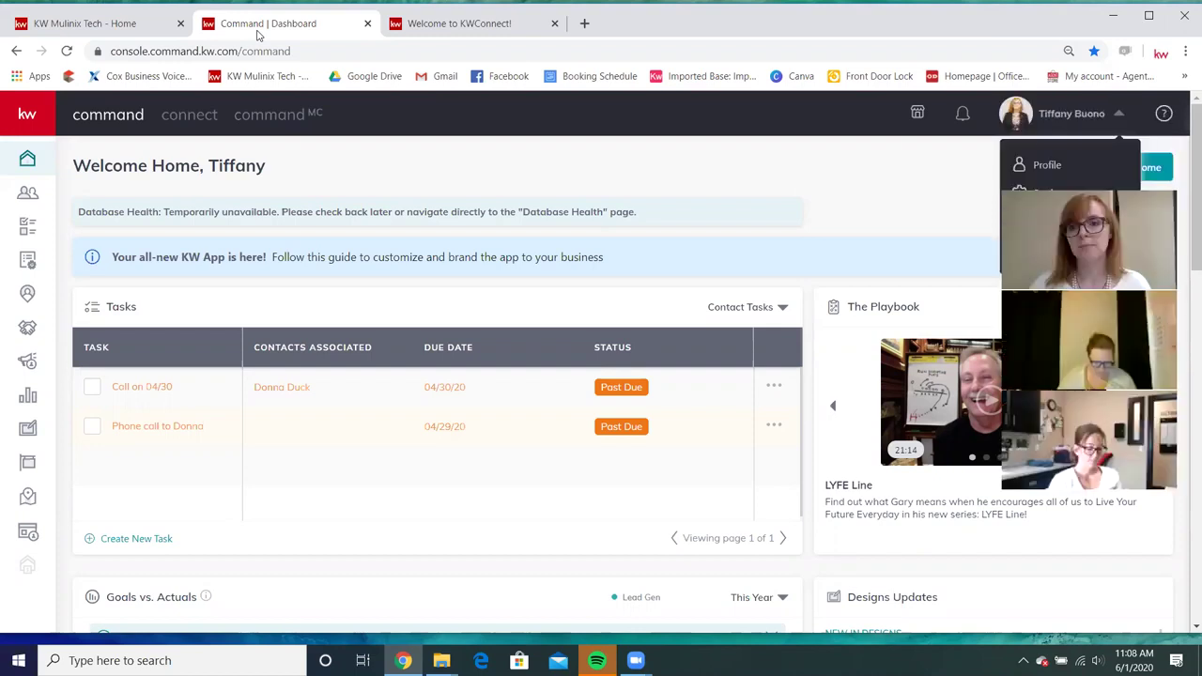
Open the Command Training course on KWConnect from the account options menu.
click(1091, 117)
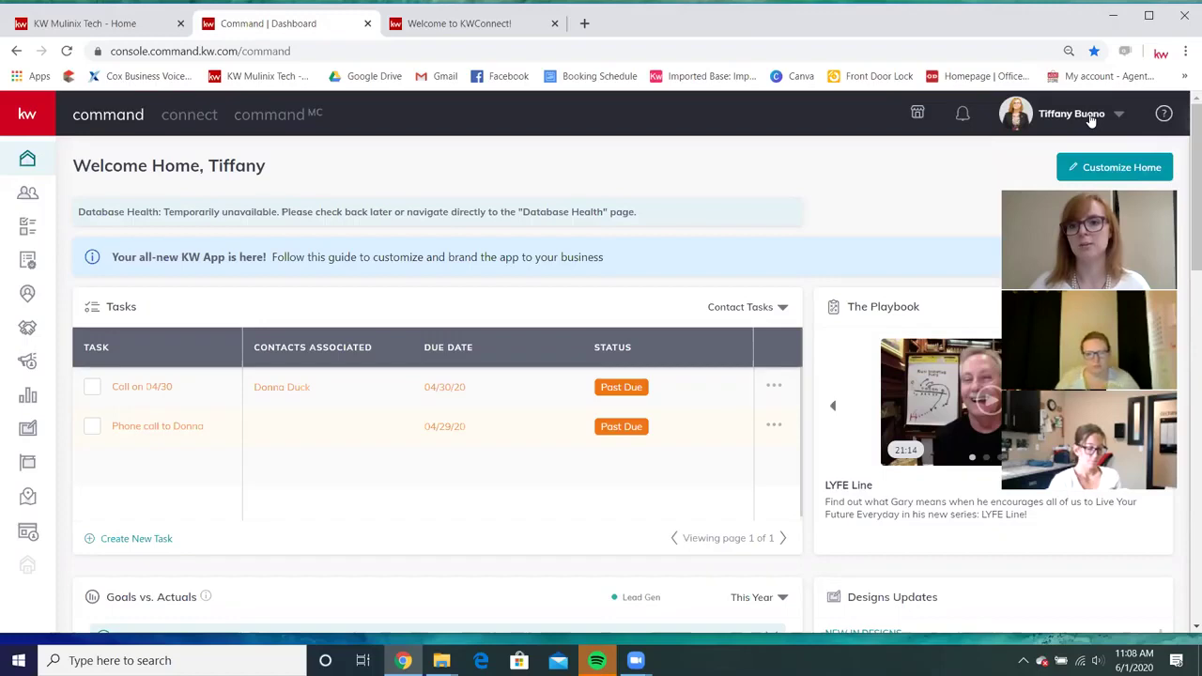
click(1092, 117)
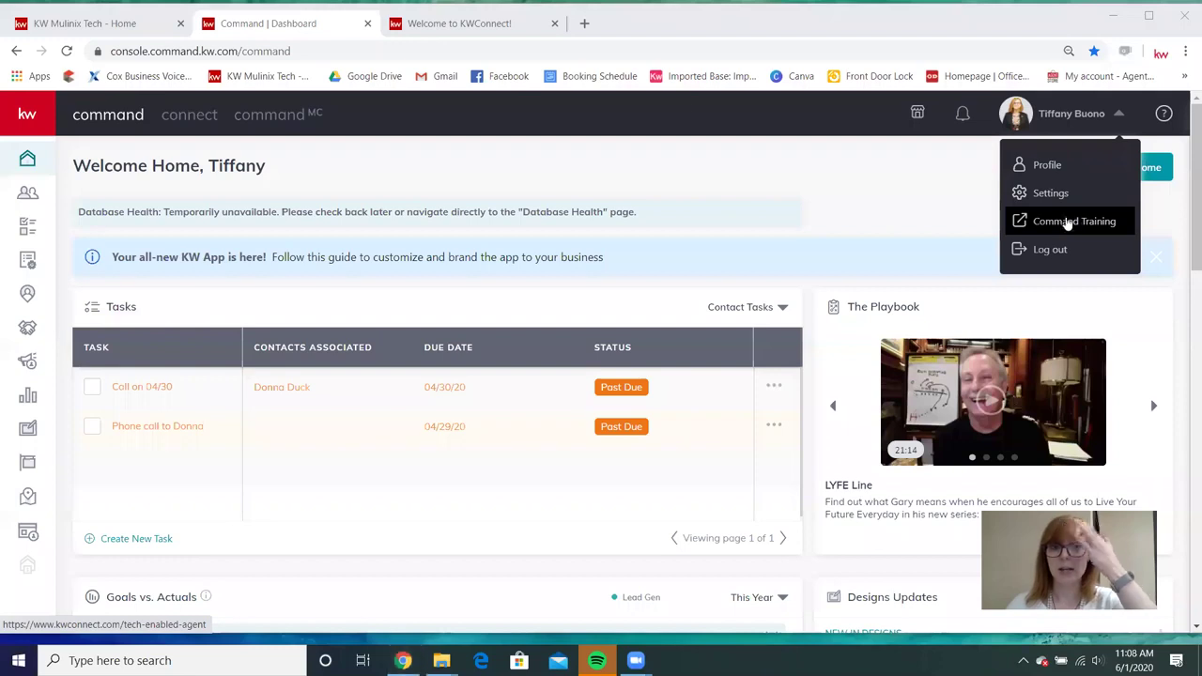
click(1075, 223)
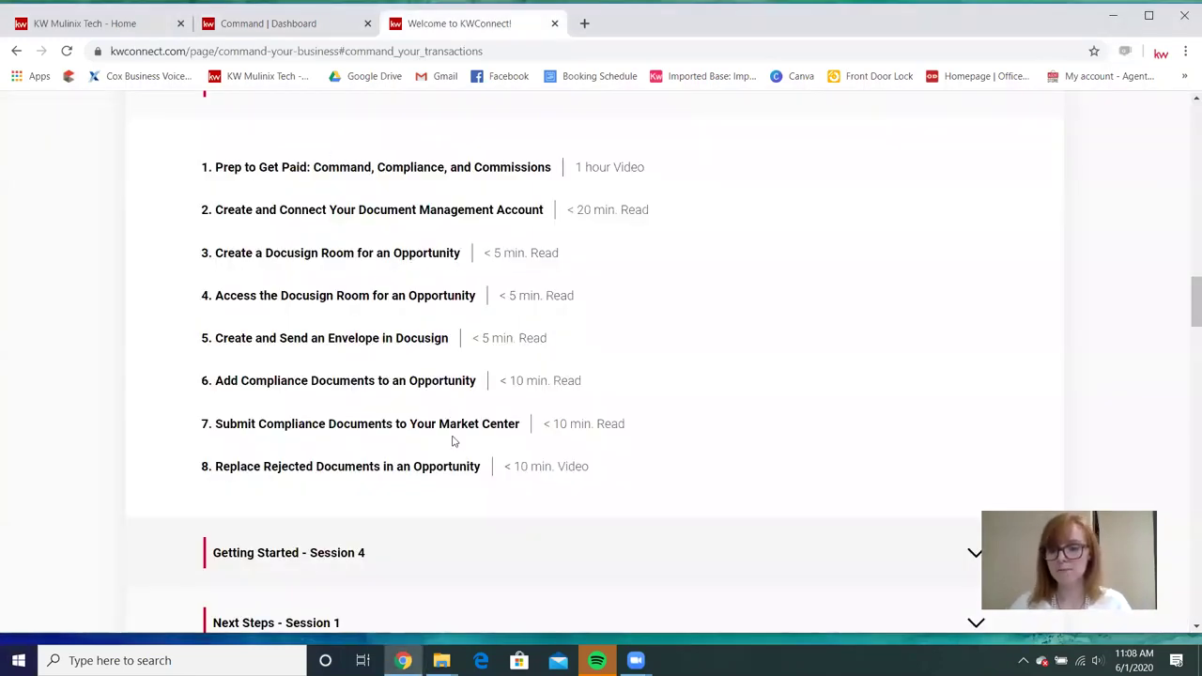
Return from the KWConnect training lessons to the Command dashboard tab.
click(287, 31)
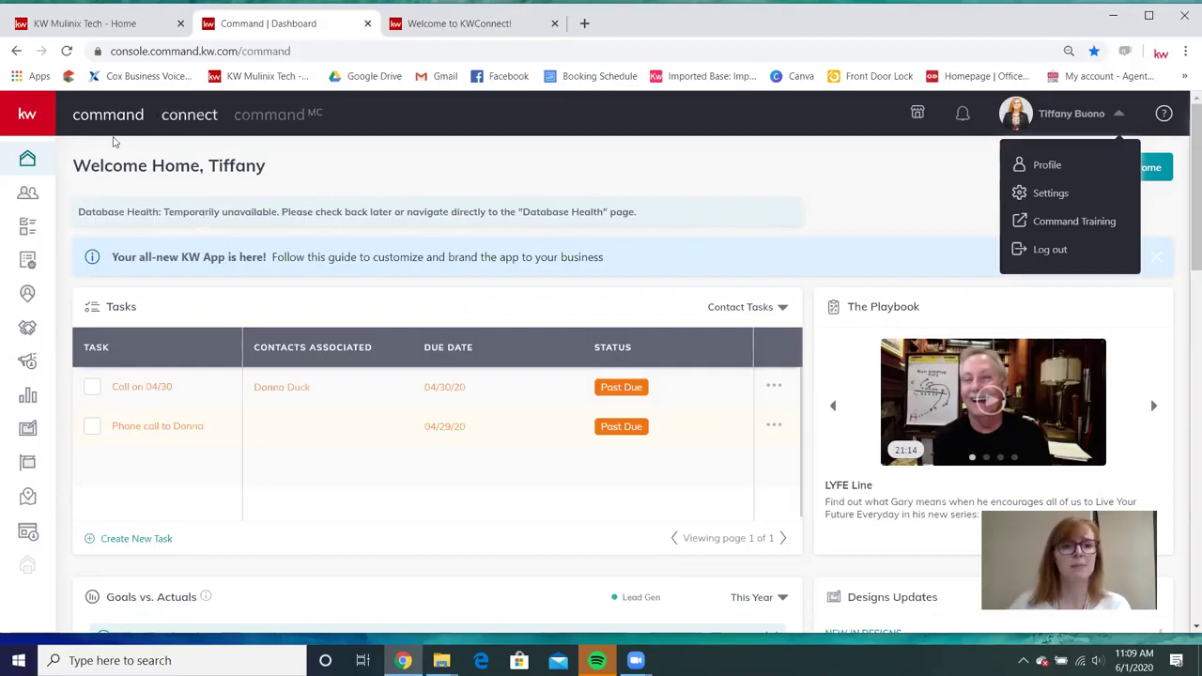
Open the buyer contact from page two of Contacts and view her three opportunities.
click(28, 195)
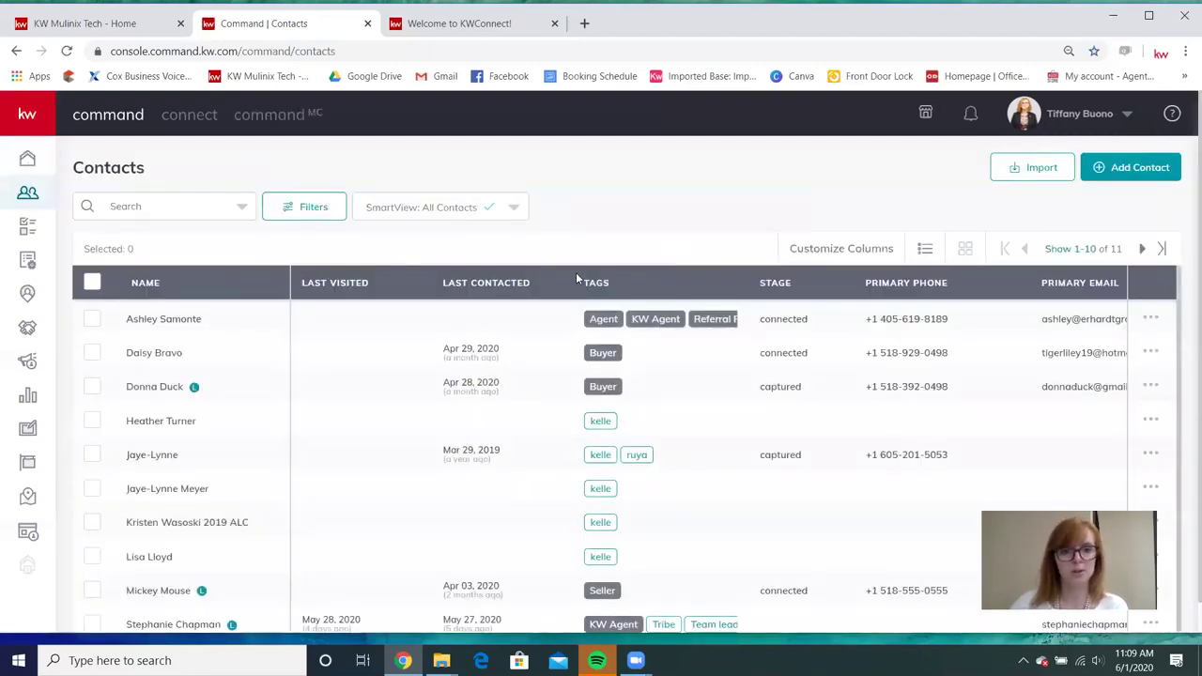
scroll(225, 411, down, 1)
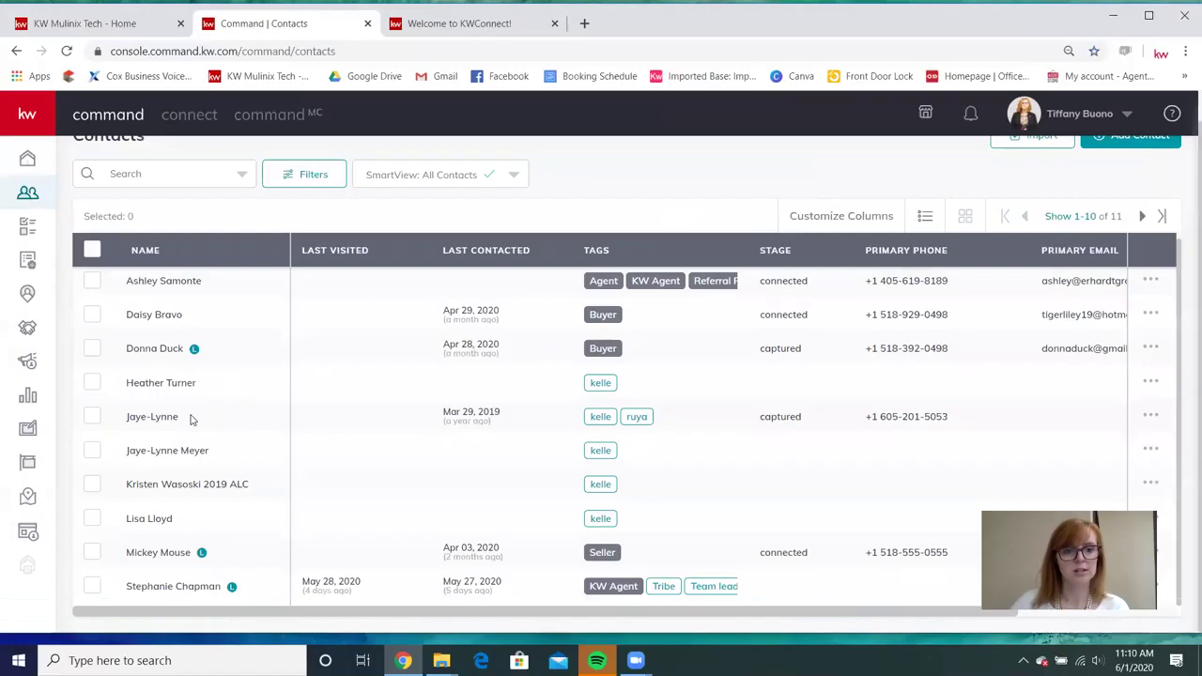
click(1142, 216)
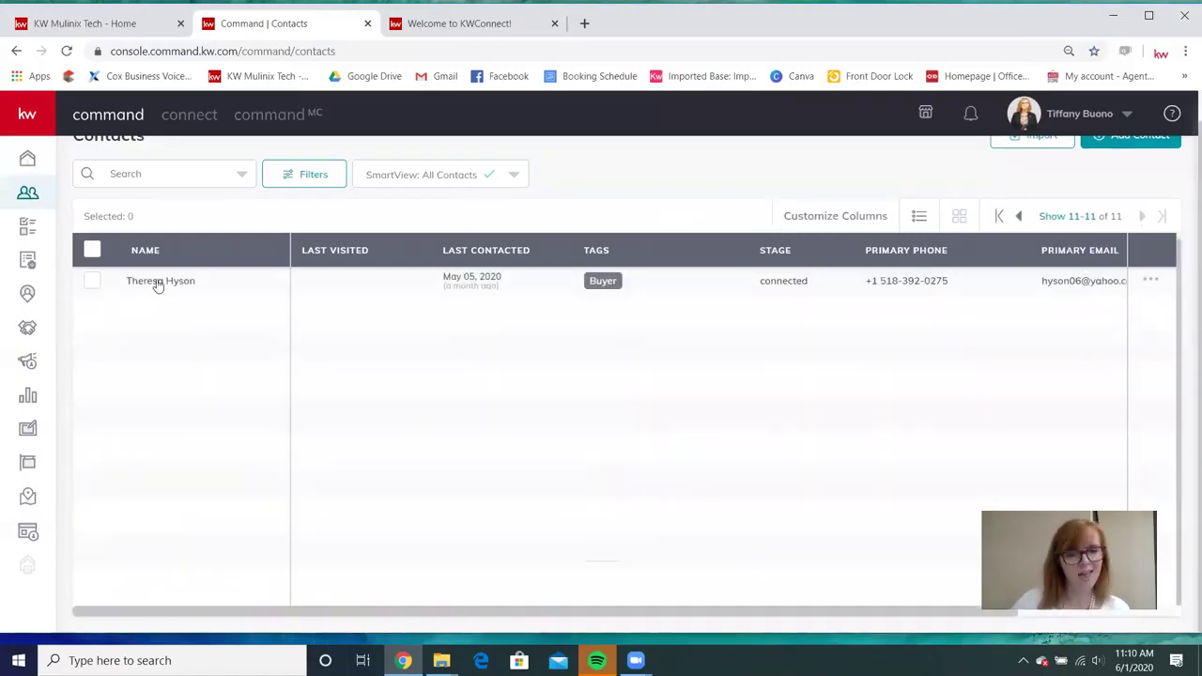
click(148, 284)
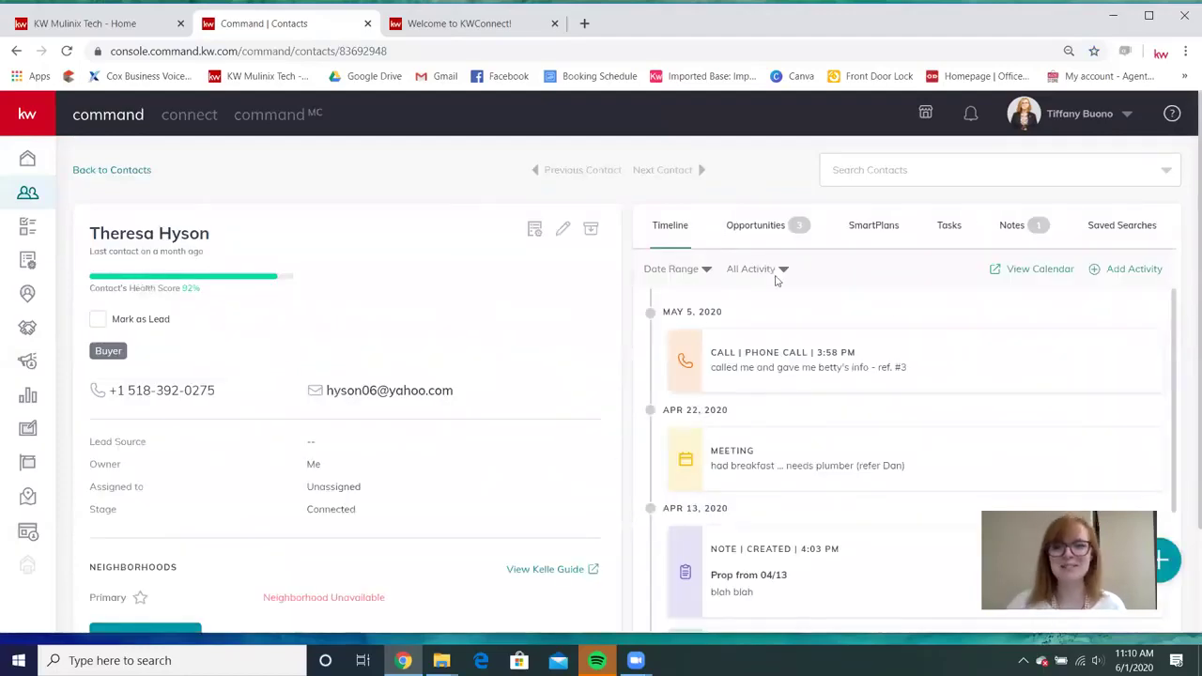
click(770, 227)
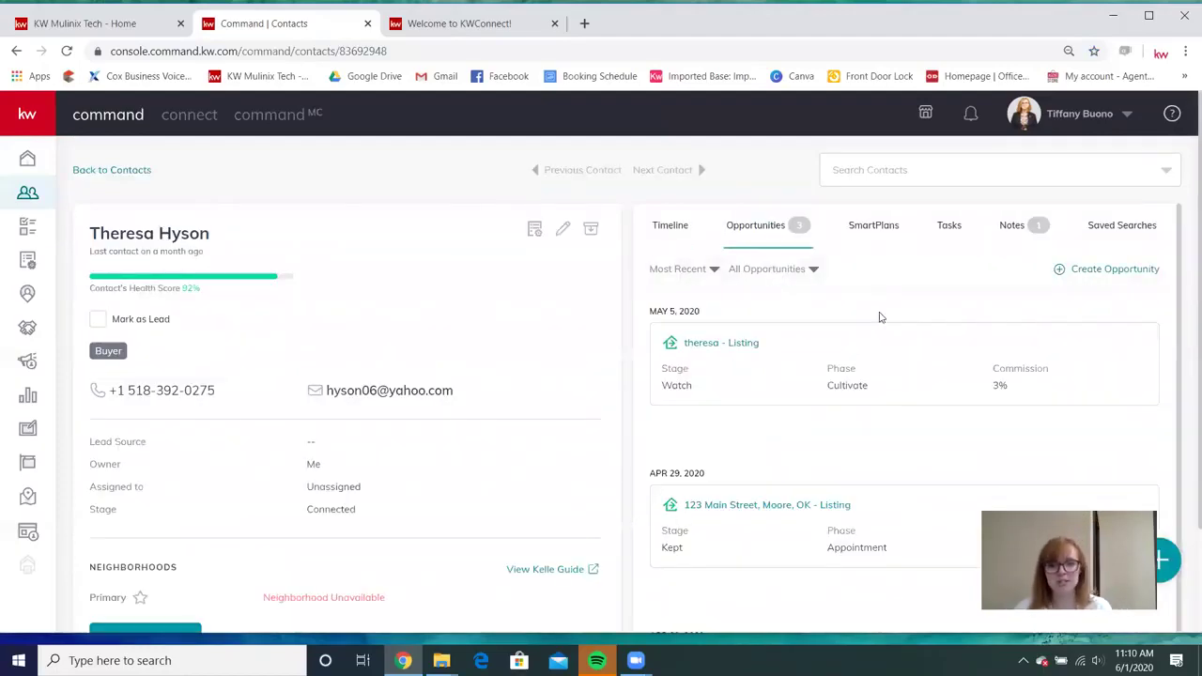
scroll(832, 334, down, 1)
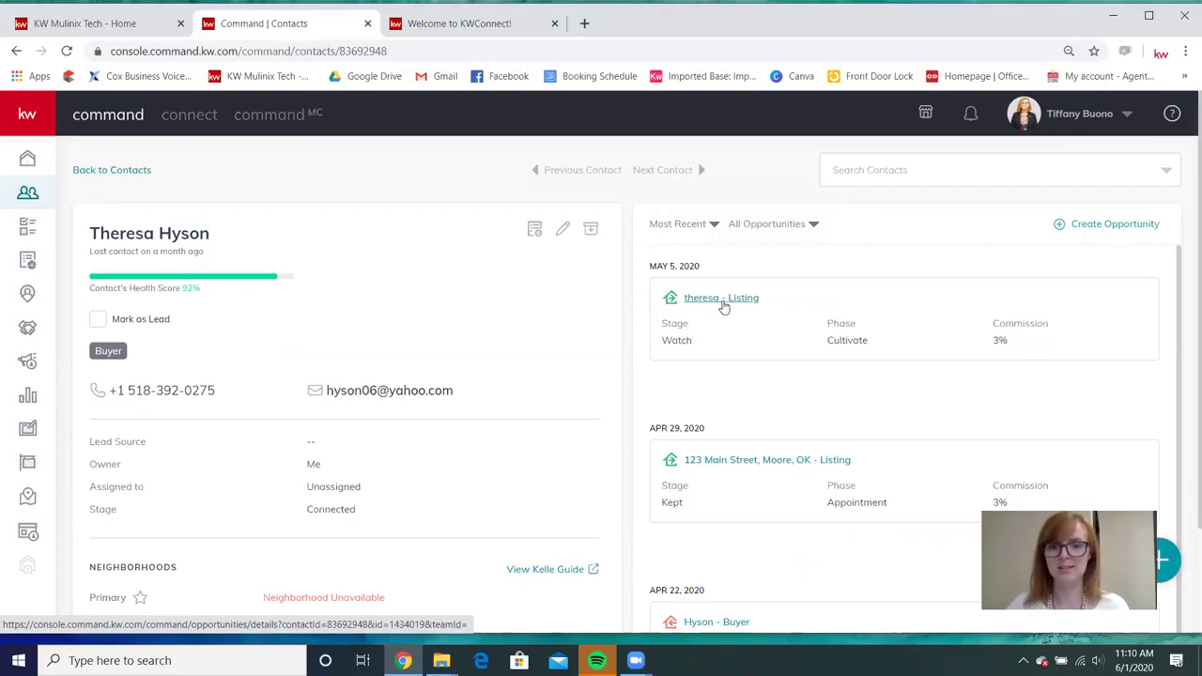
scroll(757, 389, down, 1)
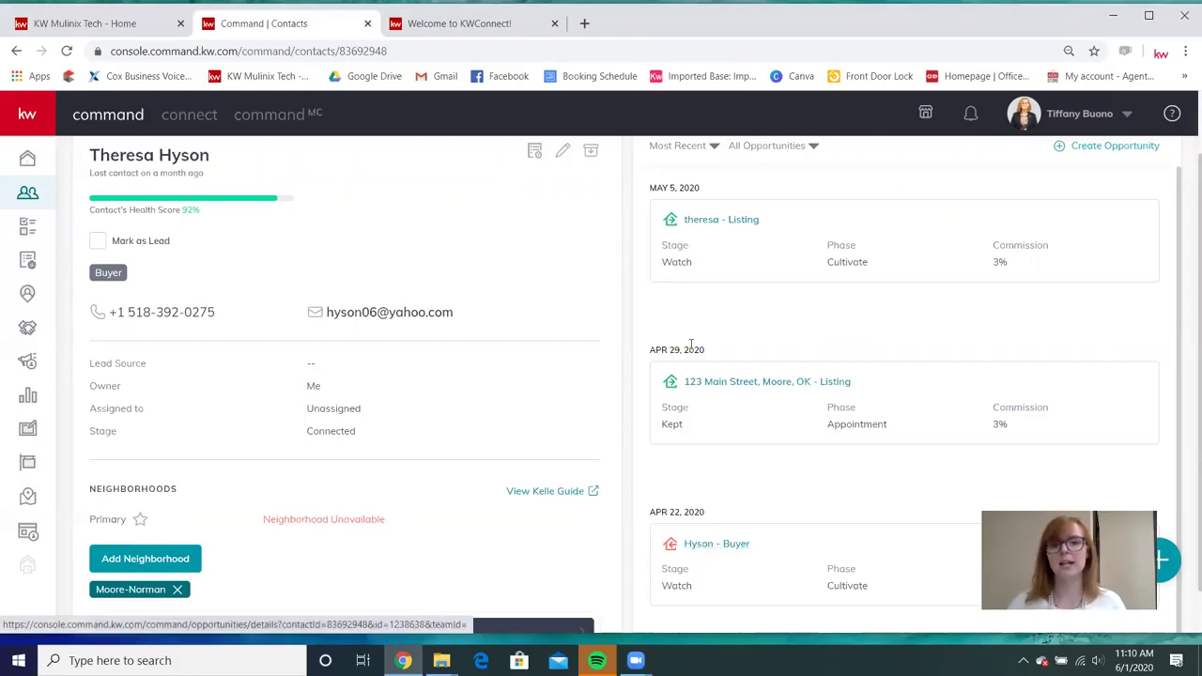
Open the buyer opportunity's details page and review its phase, stage and property information.
click(737, 543)
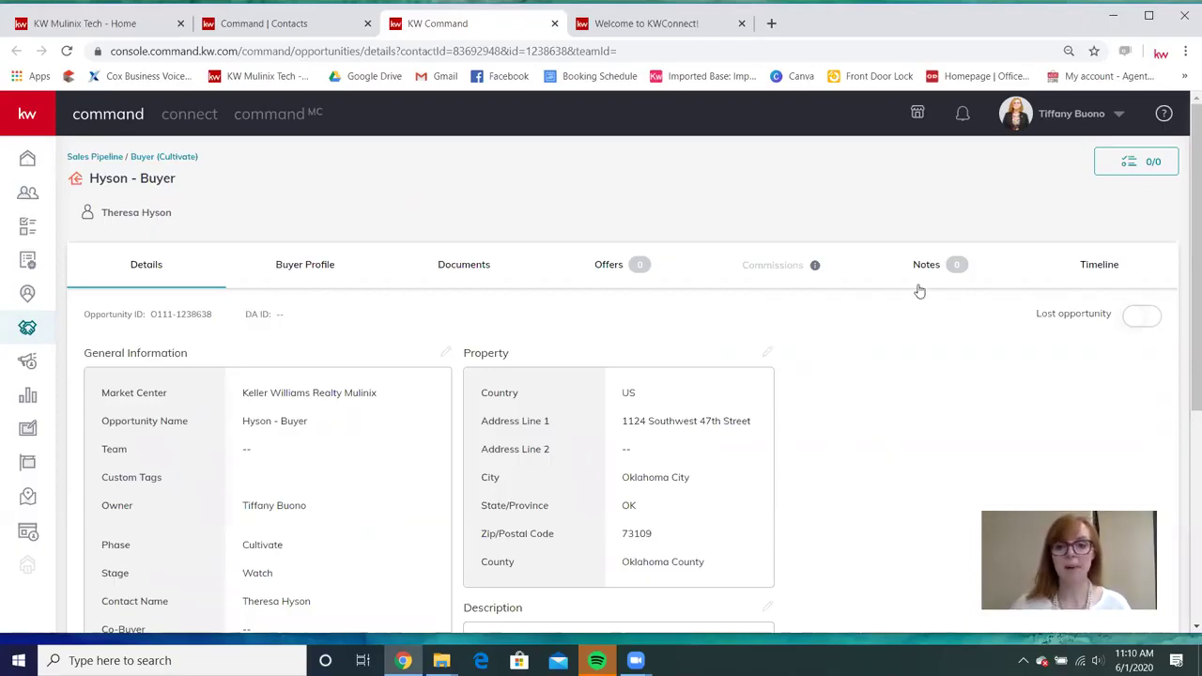
scroll(545, 256, down, 1)
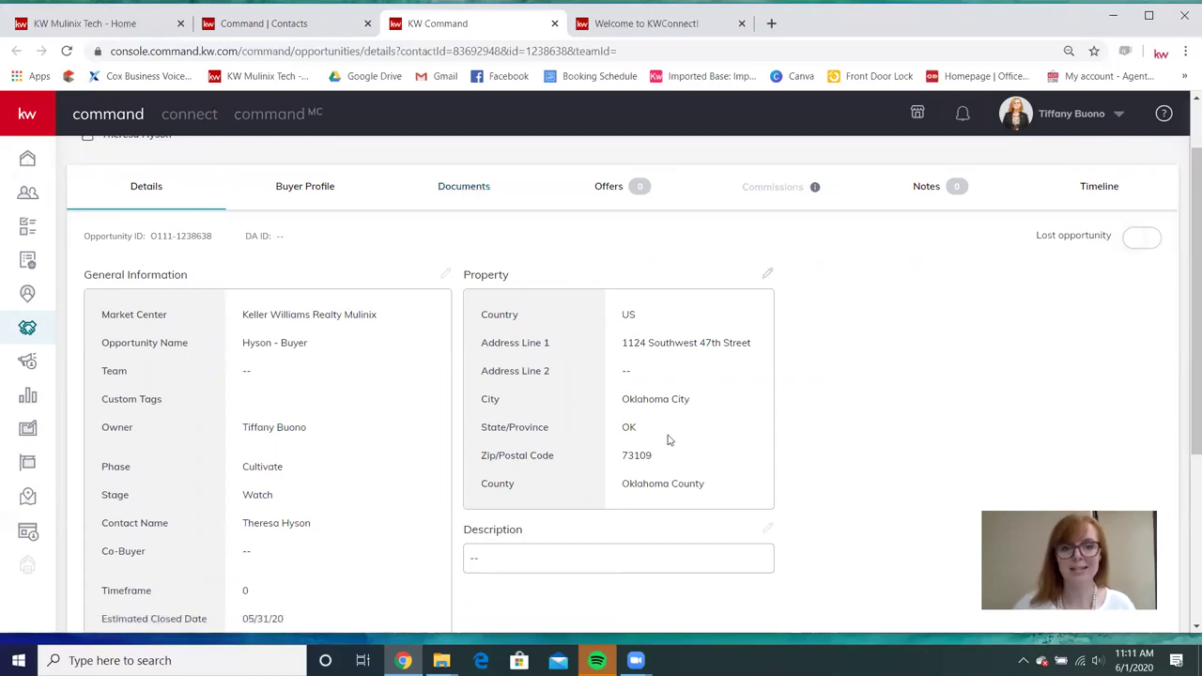
scroll(416, 411, up, 1)
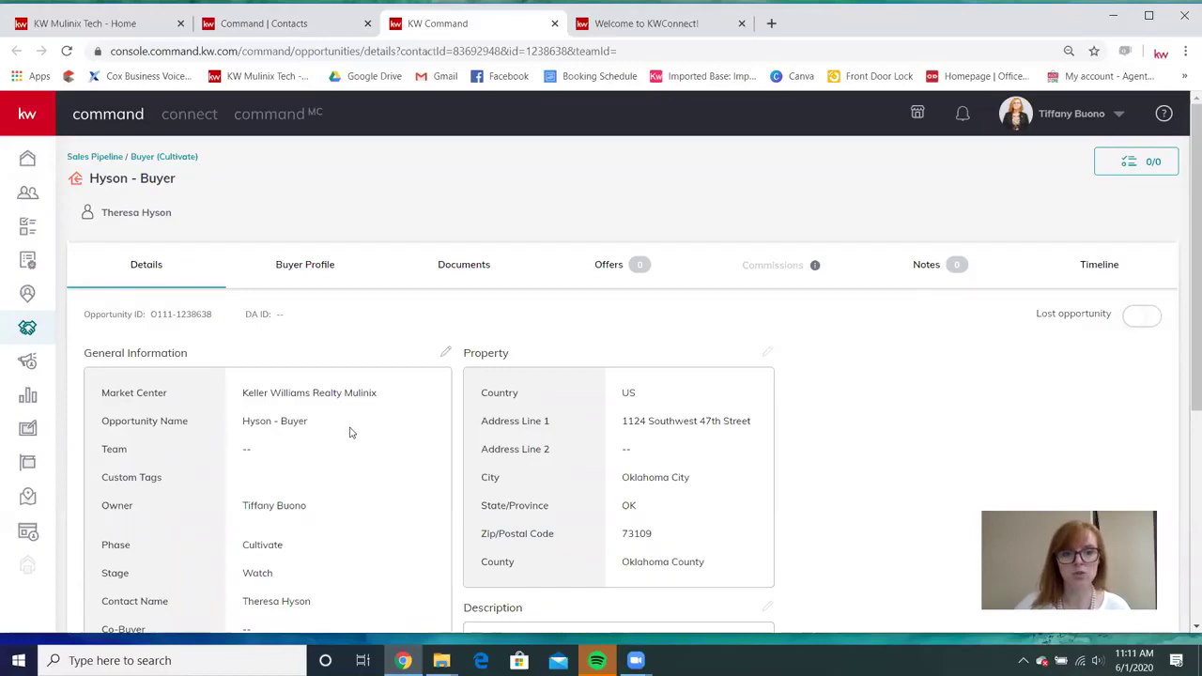
In the general information editor, insert the property's street name into the Opportunity Name.
click(446, 354)
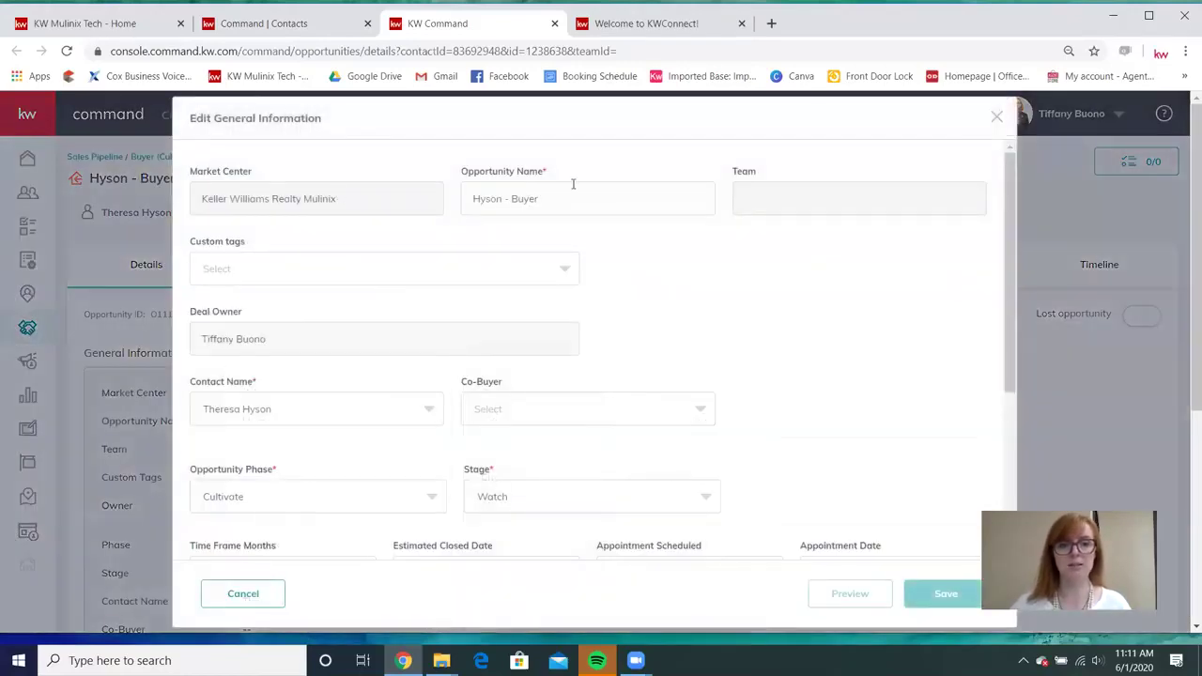
click(498, 199)
double_click(499, 199)
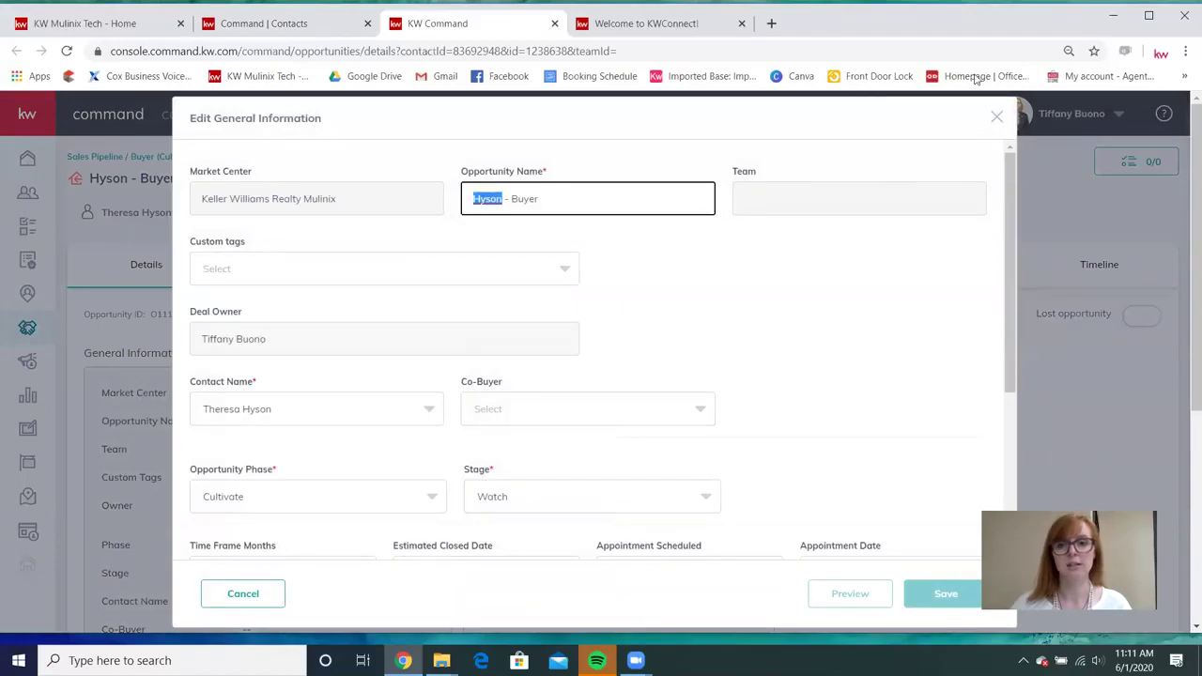
click(995, 117)
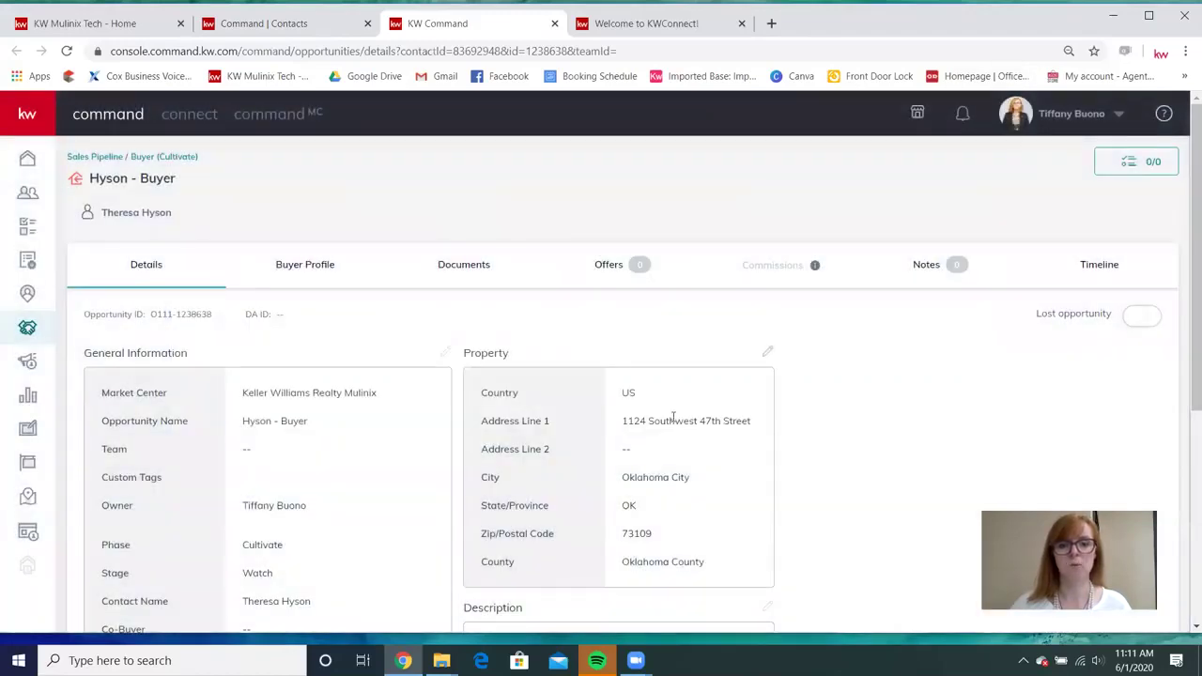
click(445, 355)
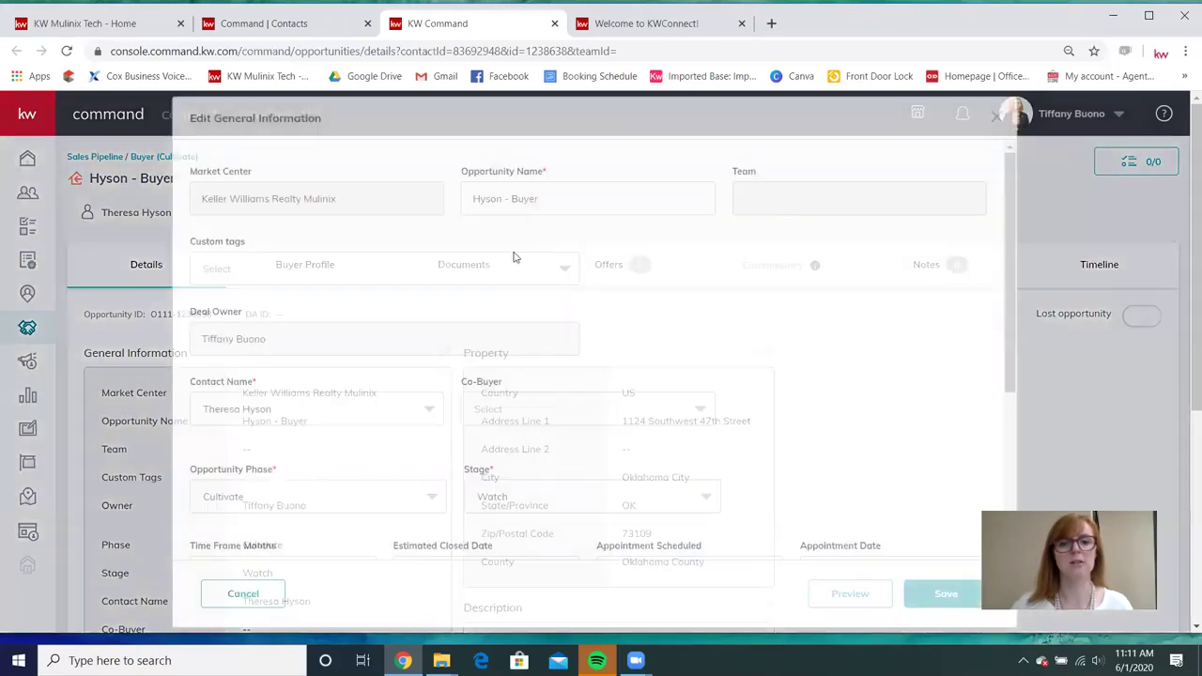
drag(504, 199, 470, 203)
key(End)
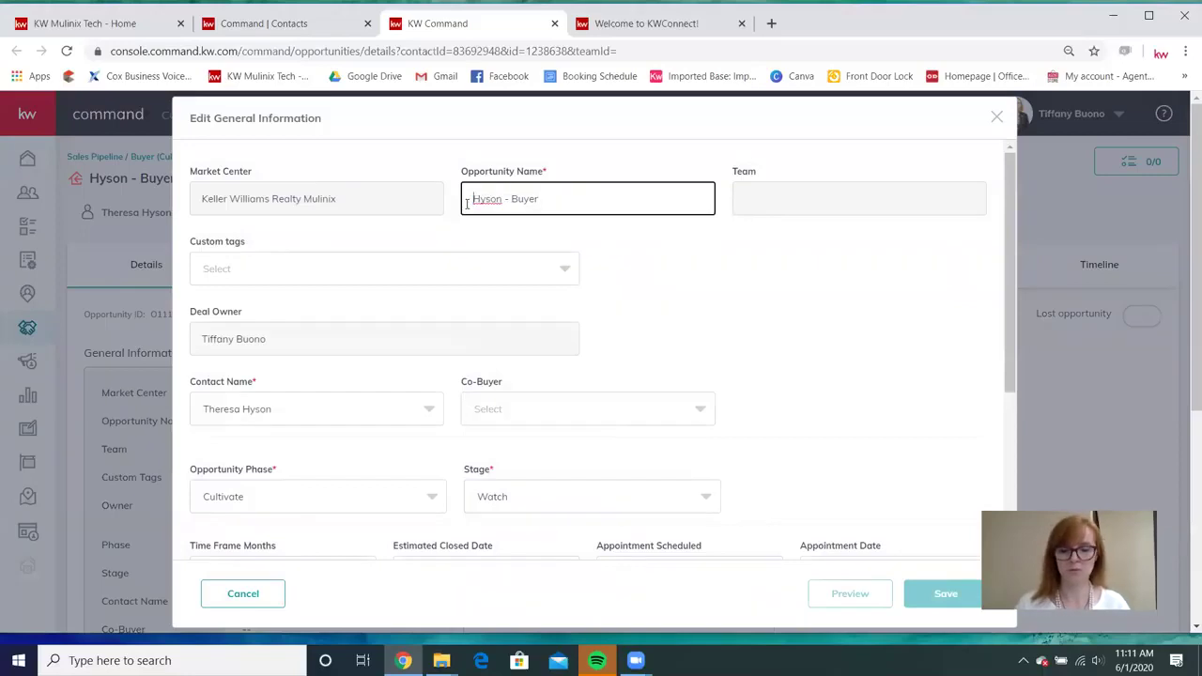
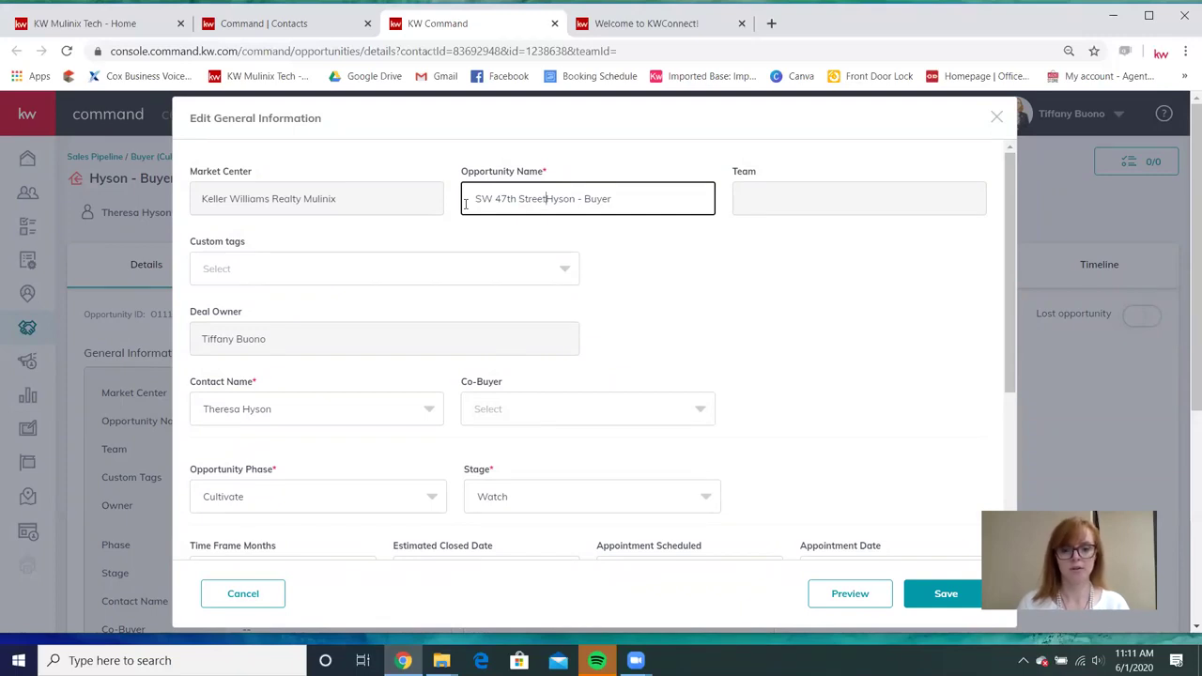
Move the client's surname into parentheses after 'Buyer' and prefix the house number.
key(BackSpace)
key(BackSpace)
key(BackSpace)
key(BackSpace)
key(BackSpace)
key(BackSpace)
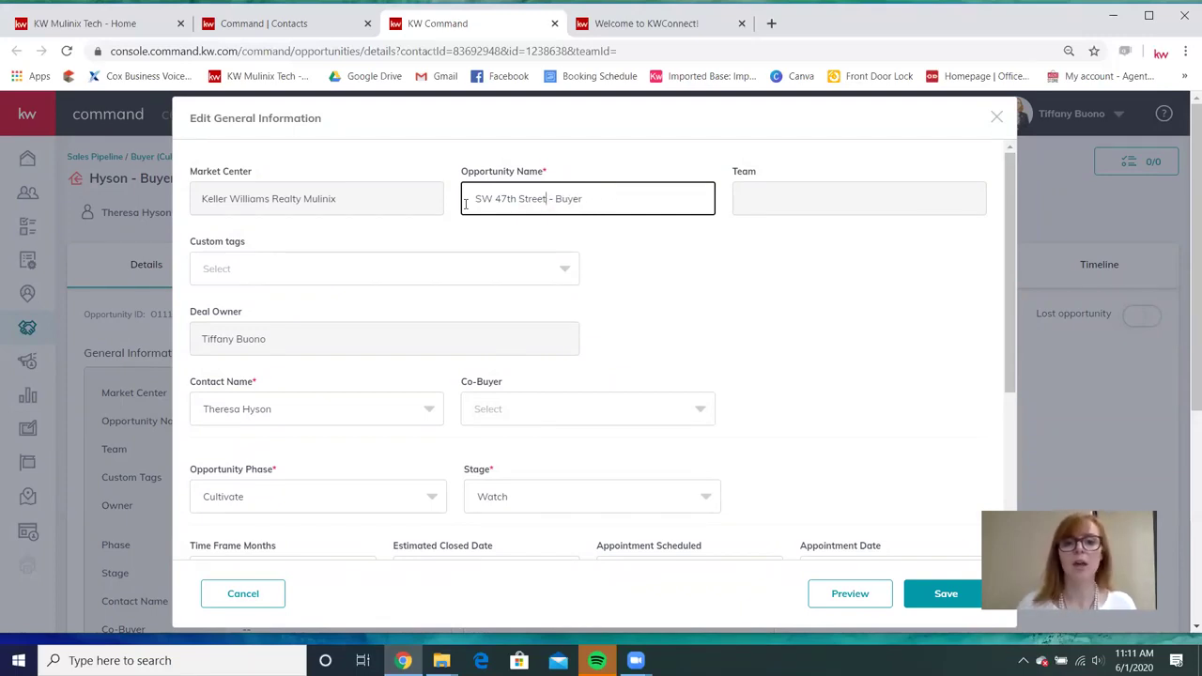
click(625, 202)
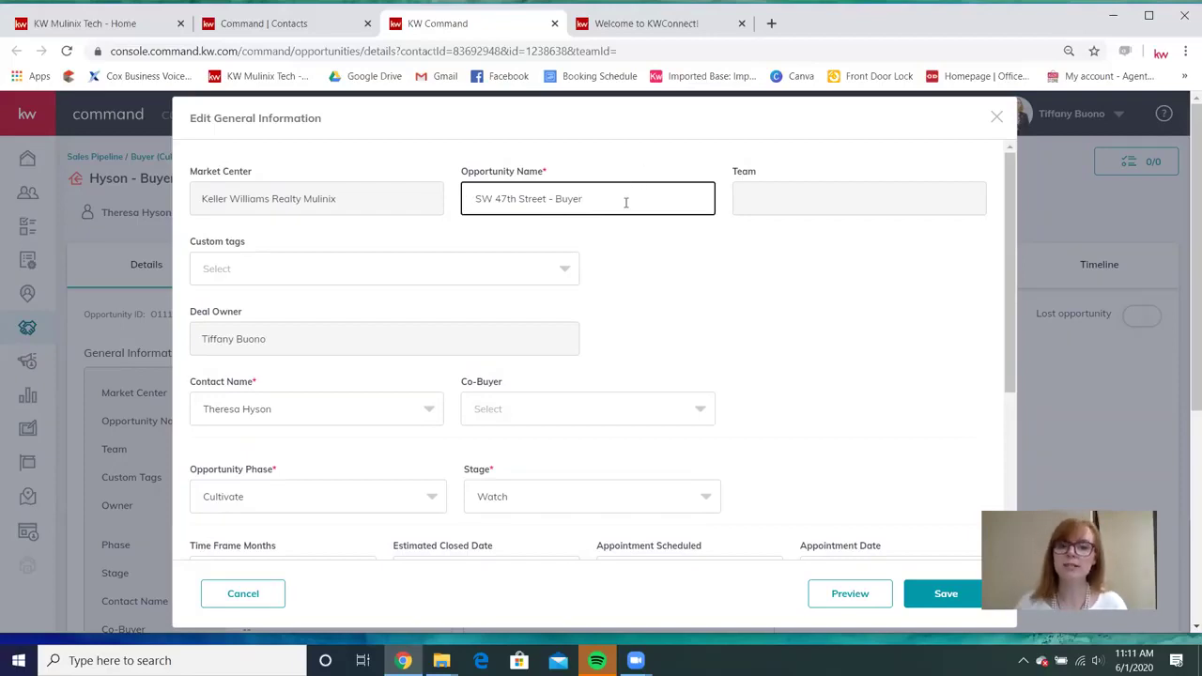
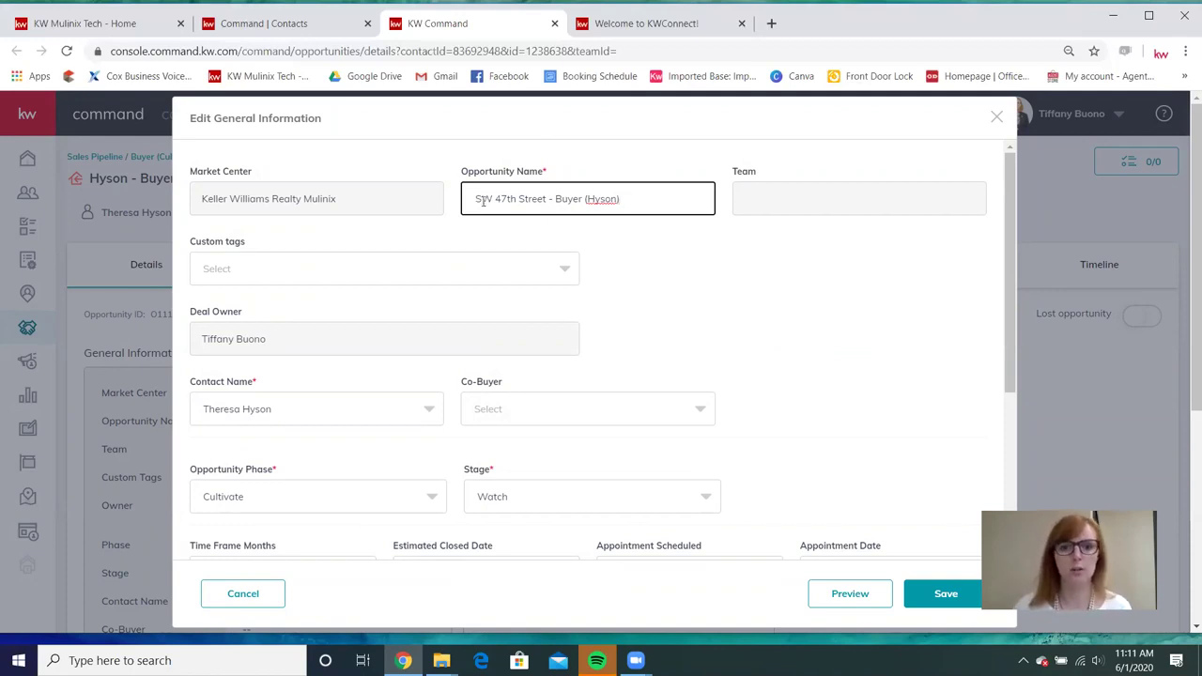
key(Num_Lock)
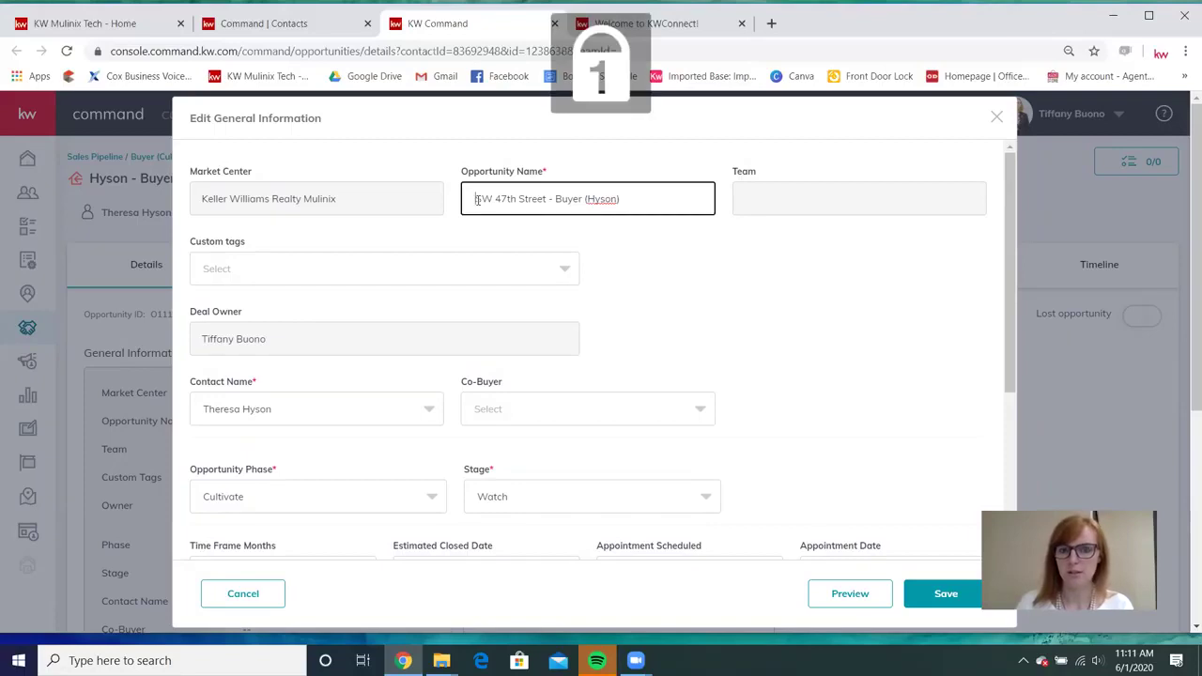
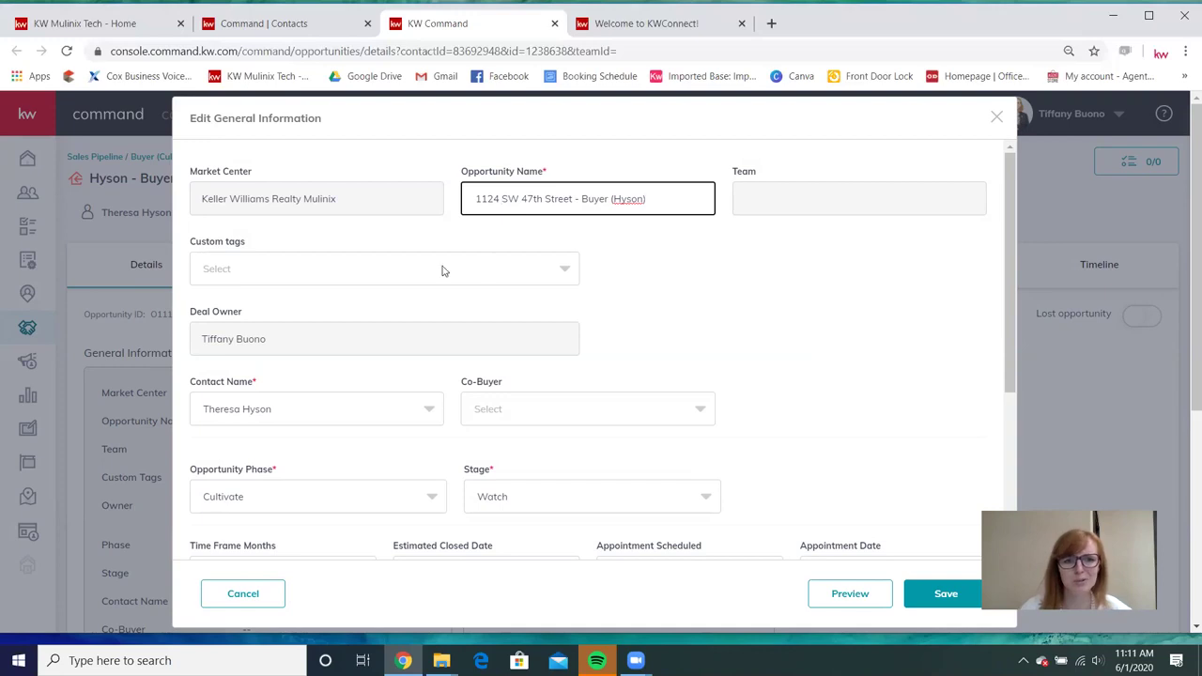
click(378, 270)
Set the phase to Under Contract, the stage to Inspections and the time frame to 3 months.
click(379, 271)
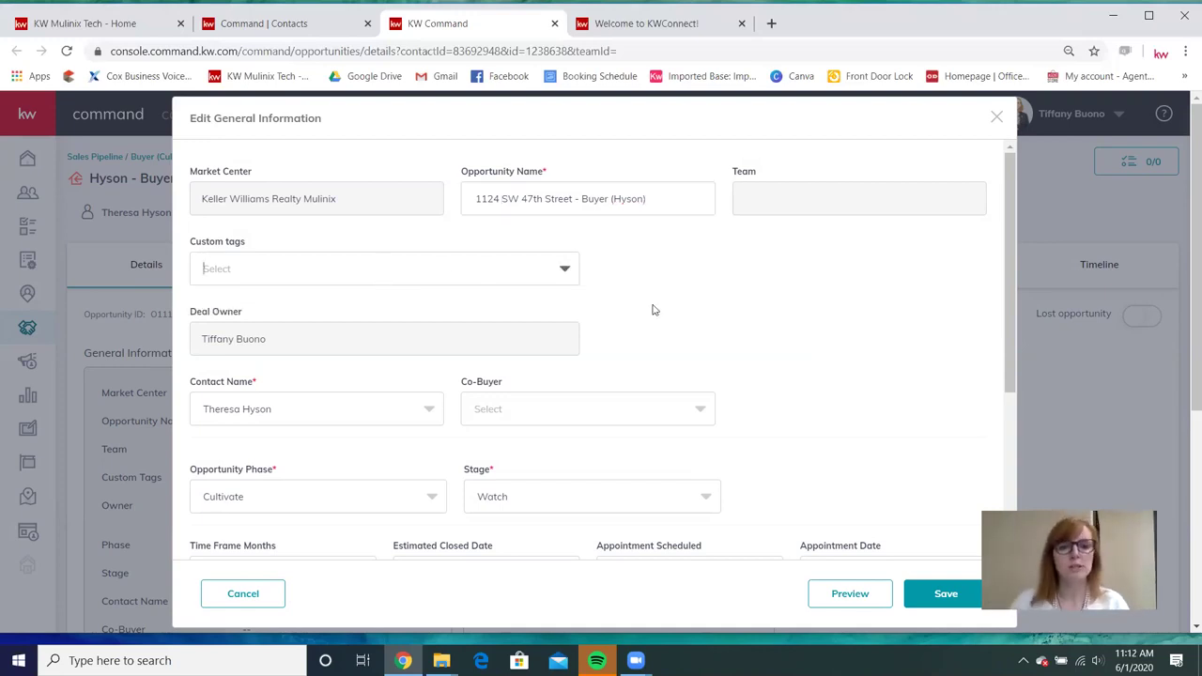
scroll(271, 235, down, 1)
scroll(244, 252, down, 1)
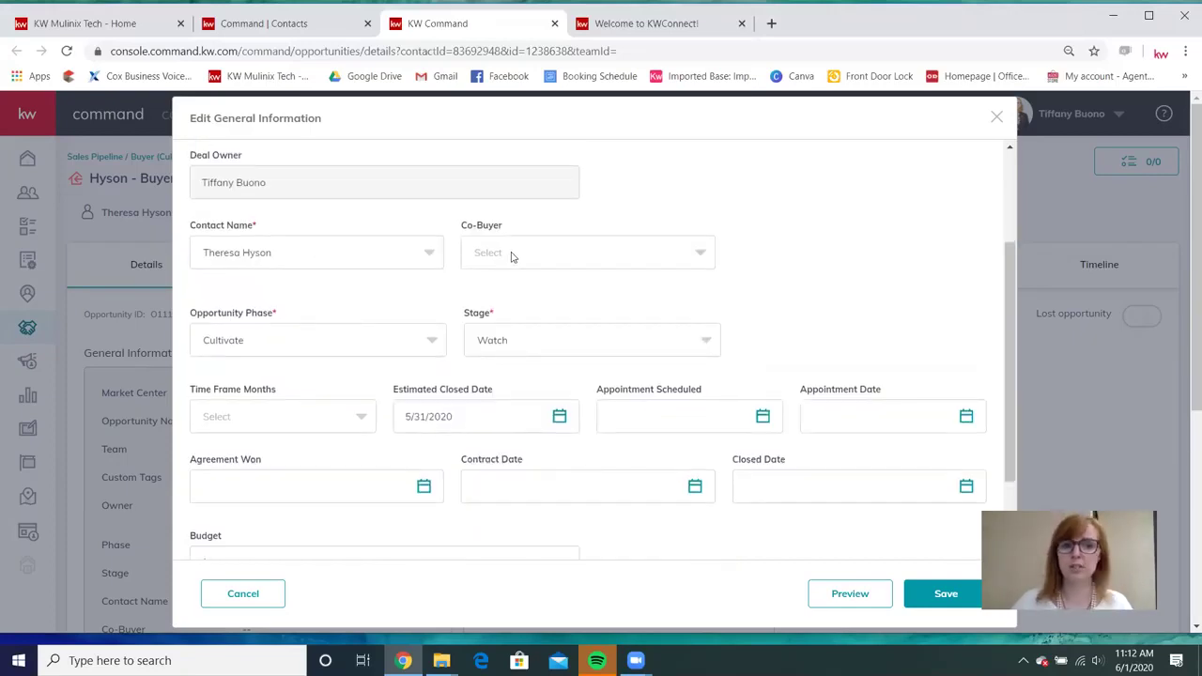
click(294, 344)
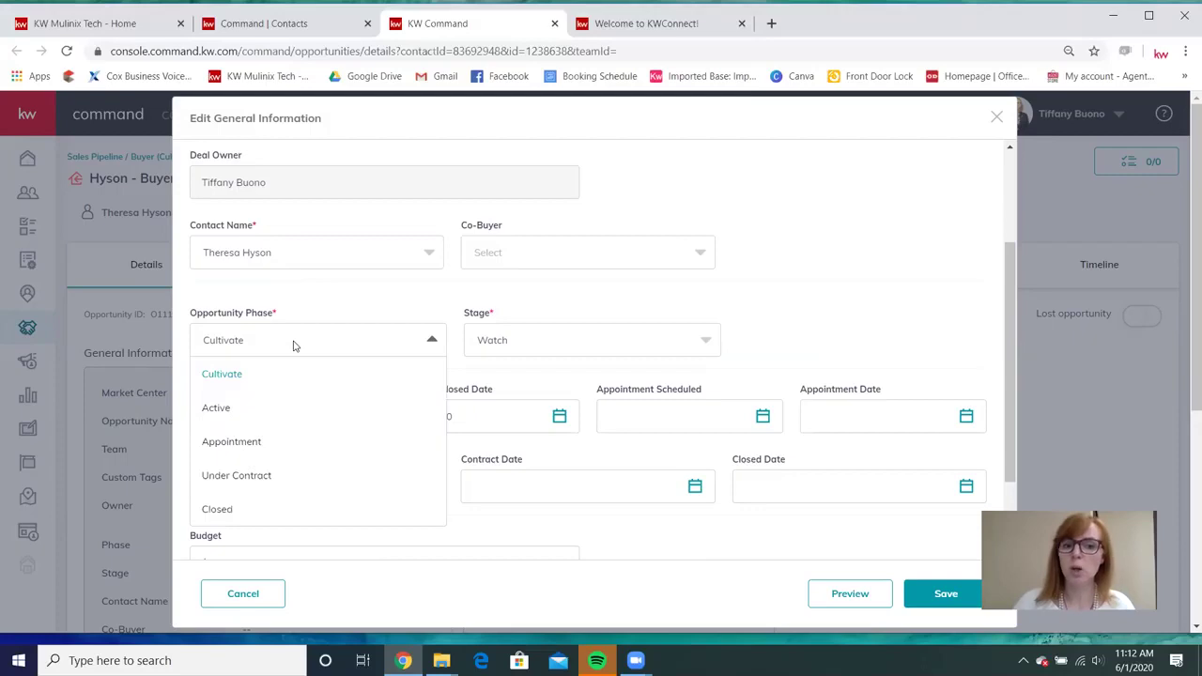
click(275, 475)
click(571, 347)
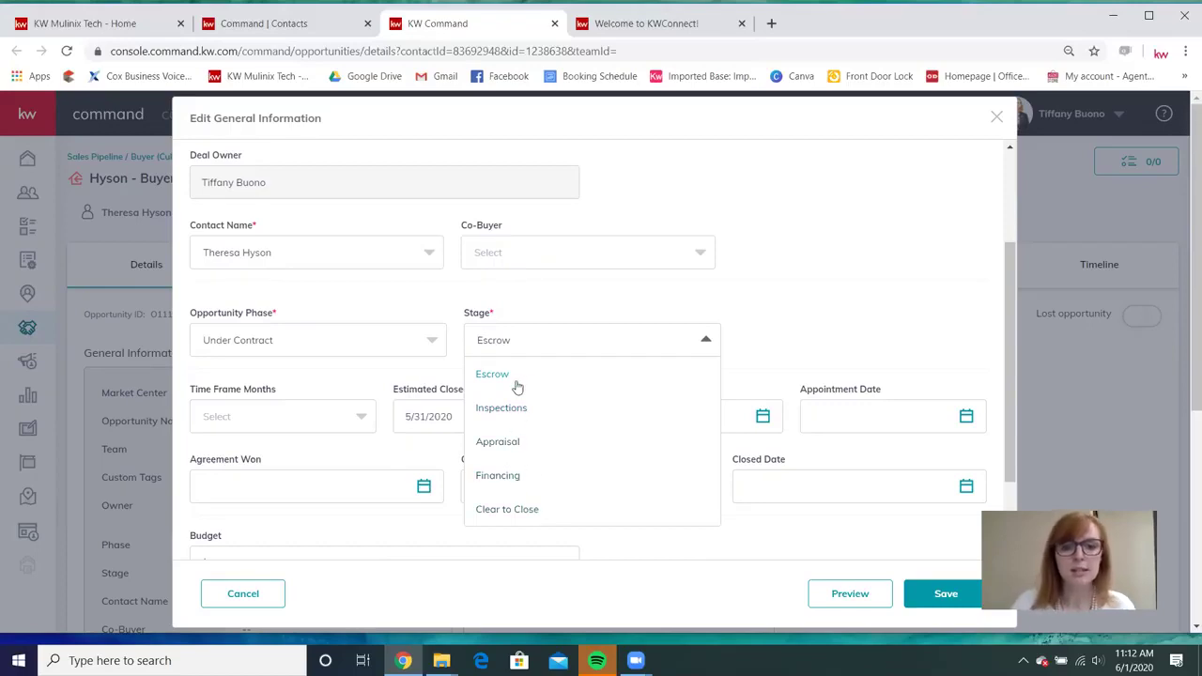
scroll(525, 383, up, 2)
scroll(528, 403, down, 3)
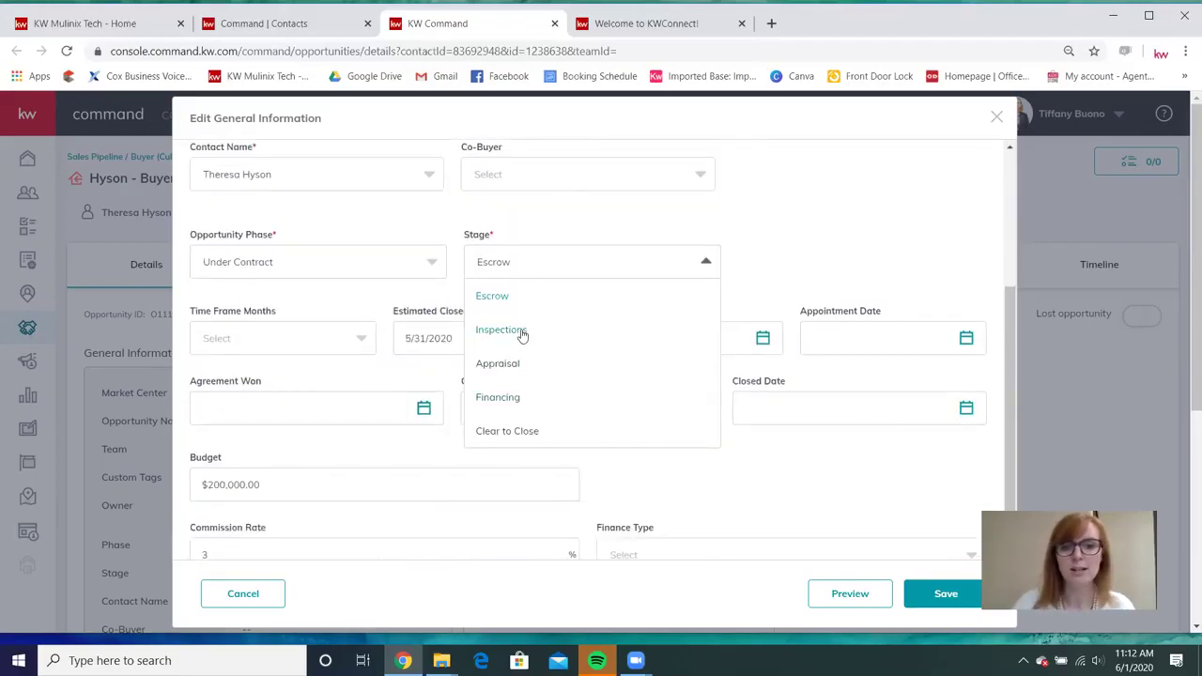
click(522, 330)
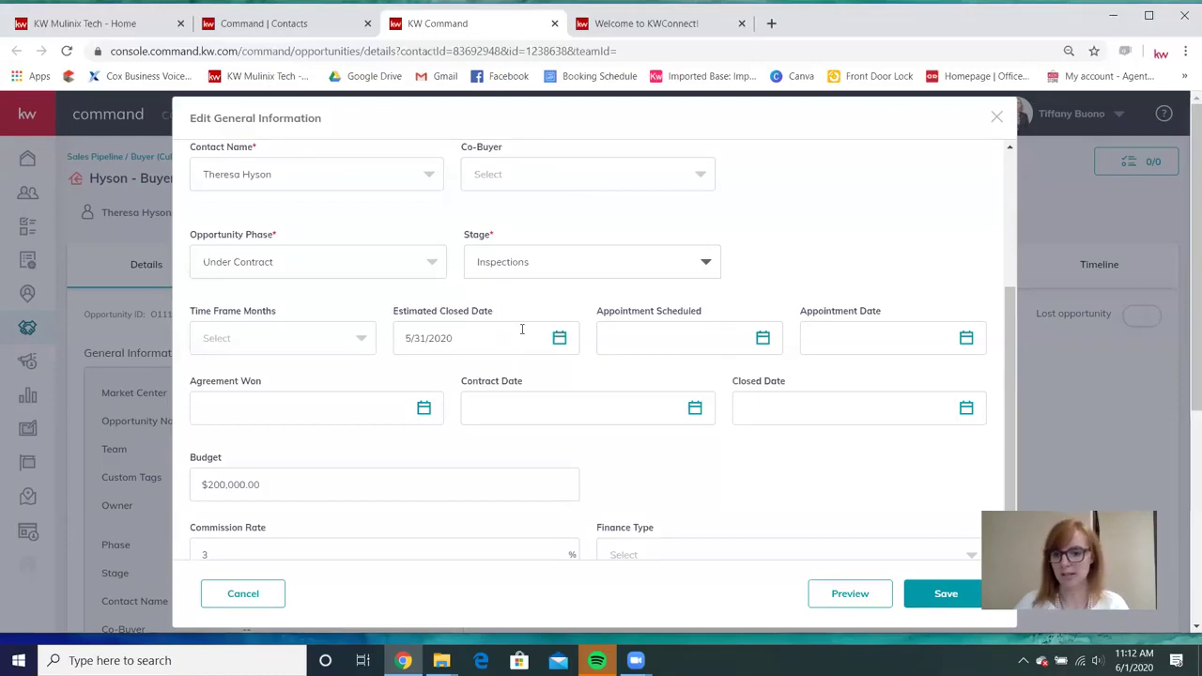
click(225, 339)
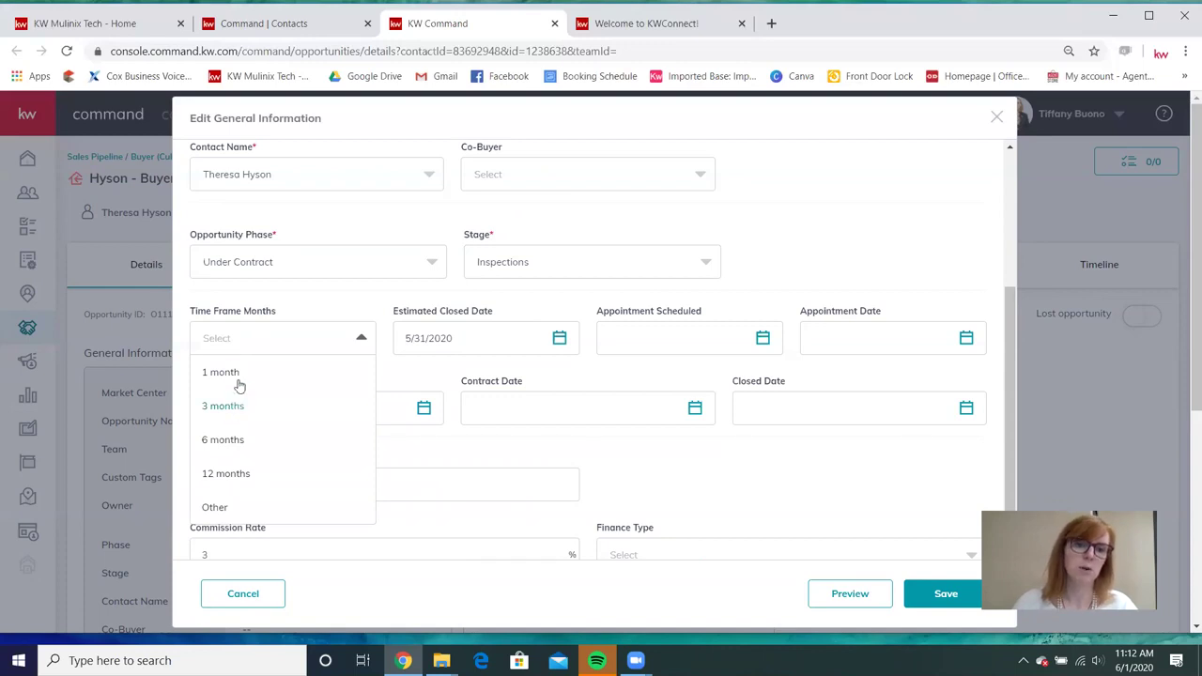
click(234, 410)
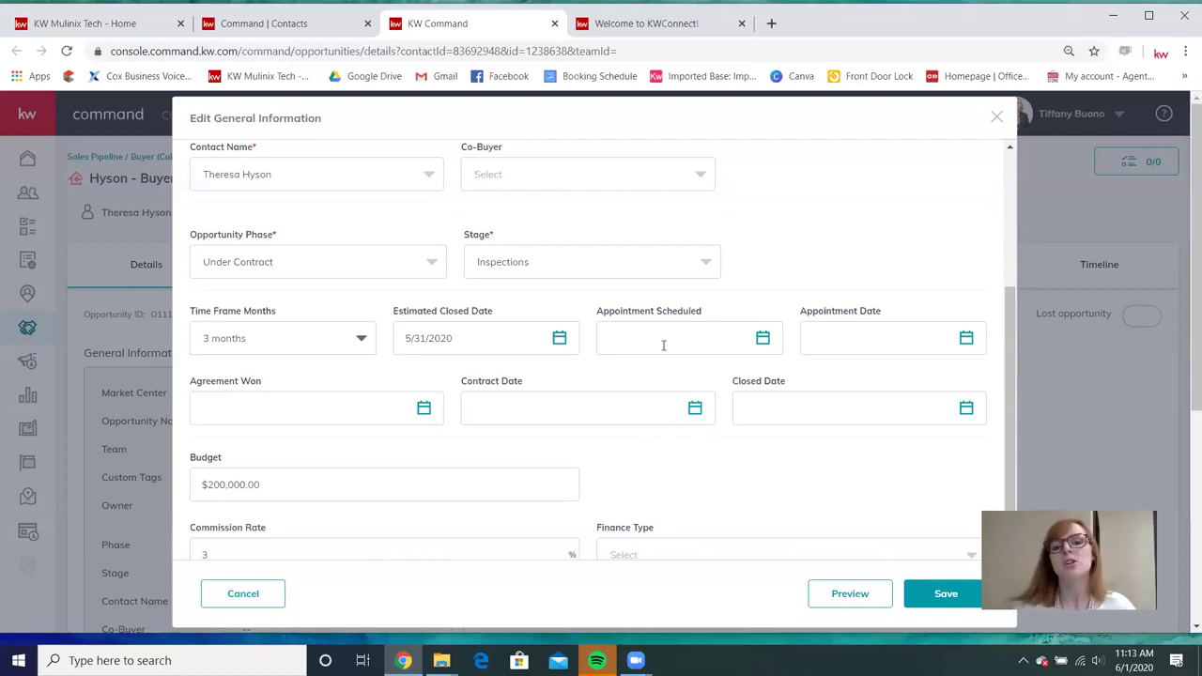
click(762, 339)
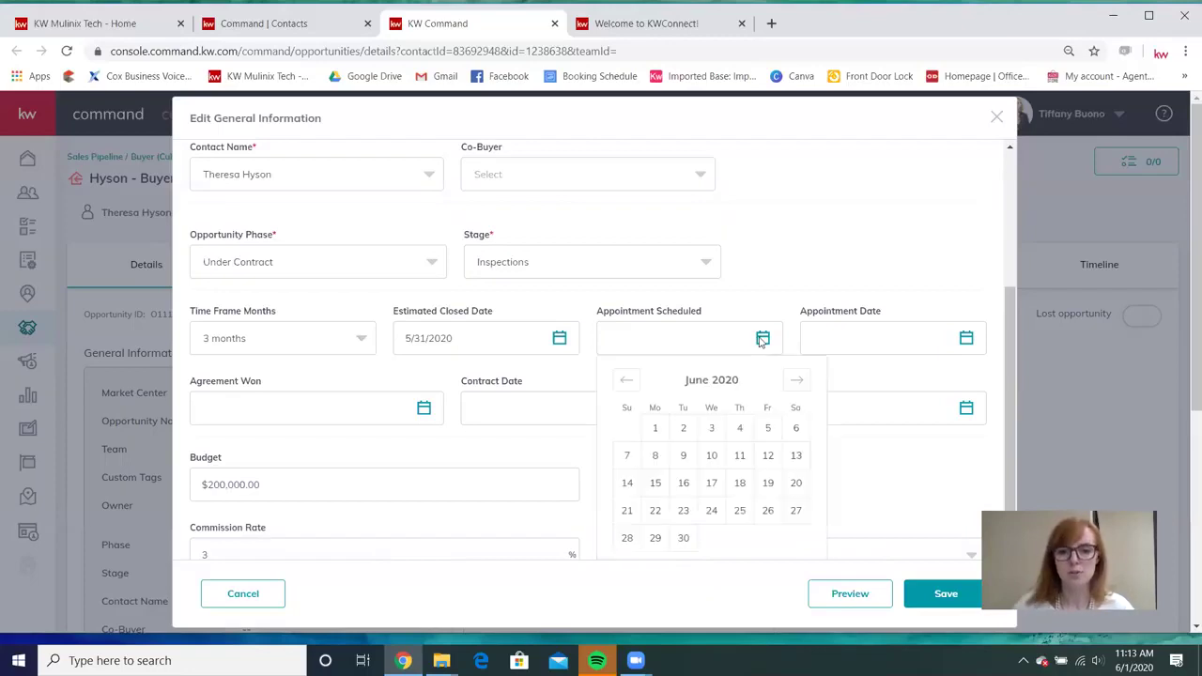
Set Appointment Scheduled to 4/30/2020 and the Appointment date to 5/1/2020.
click(629, 385)
click(629, 385)
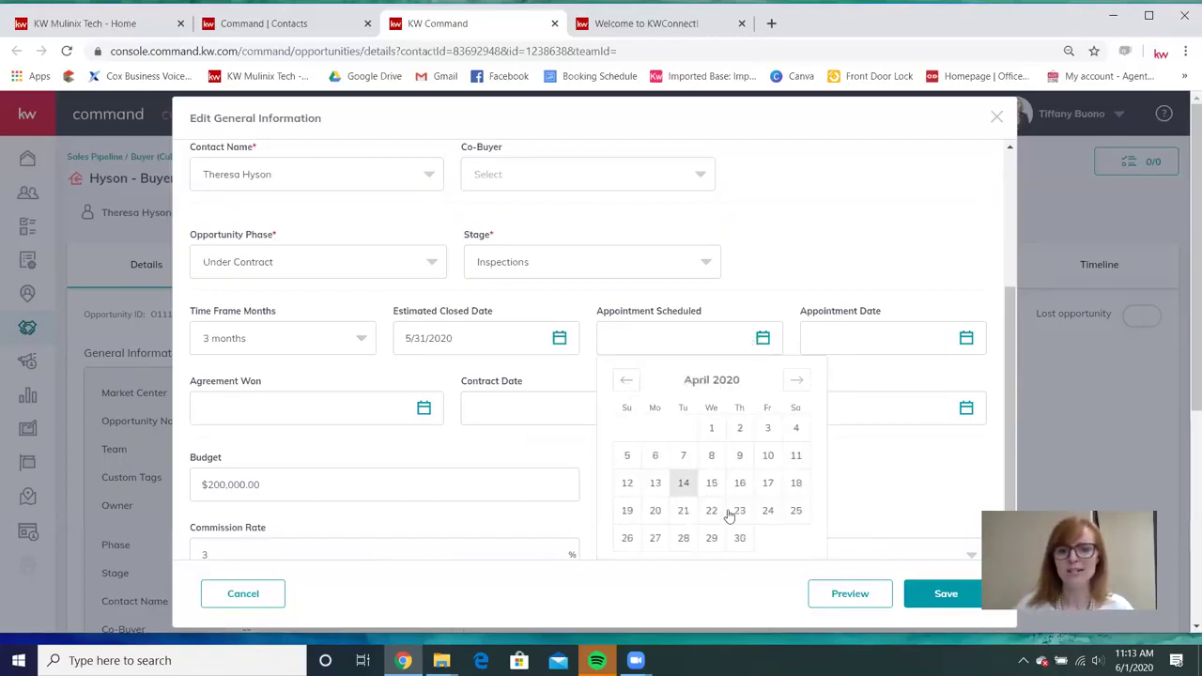
click(740, 539)
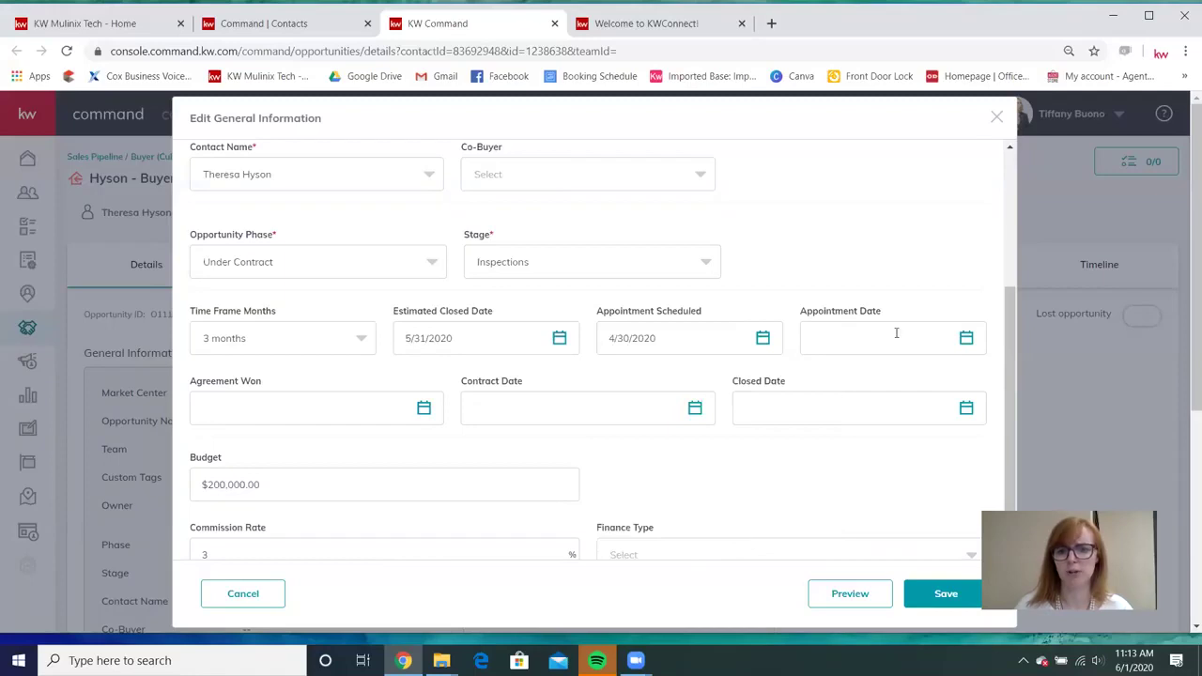
click(967, 342)
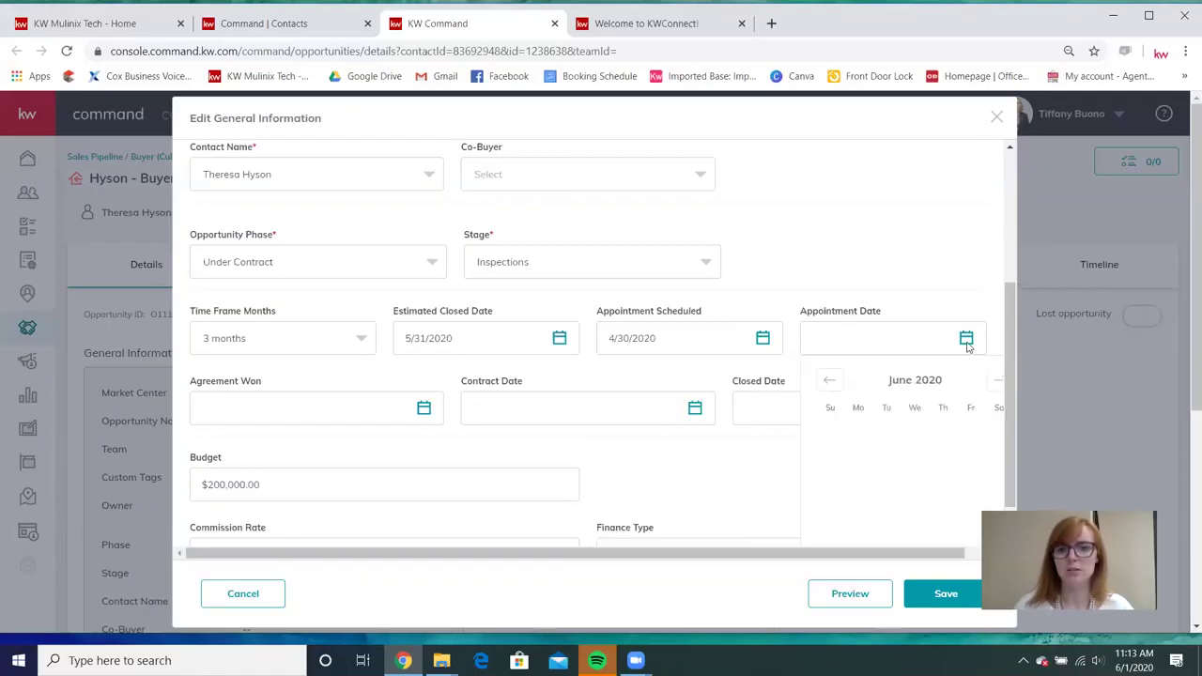
click(829, 379)
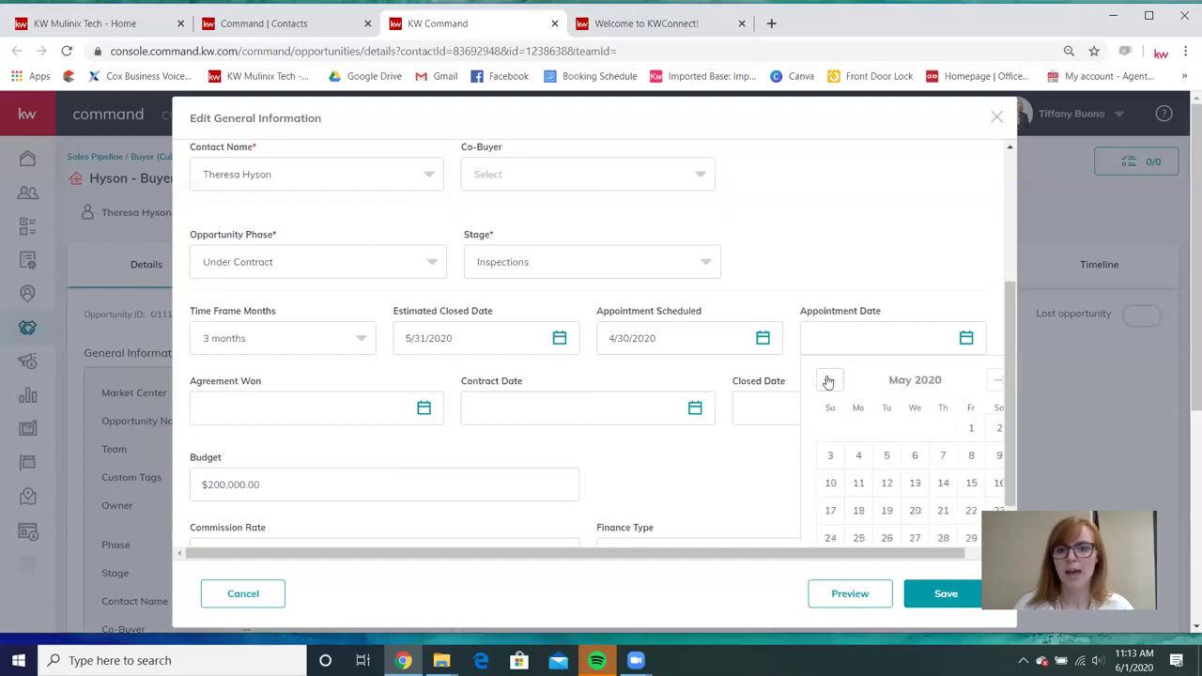
click(970, 429)
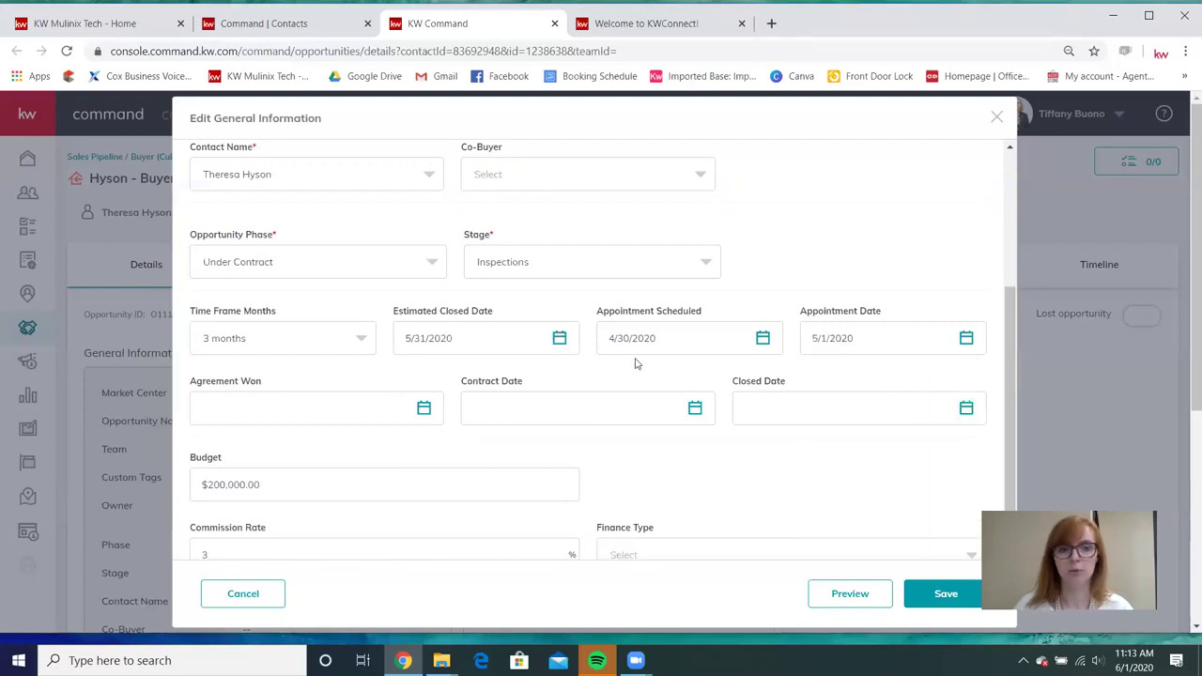
Set Agreement Won to 5/1/2020, Contract date to 6/1/2020 and Closed date to 7/1/2020.
click(424, 410)
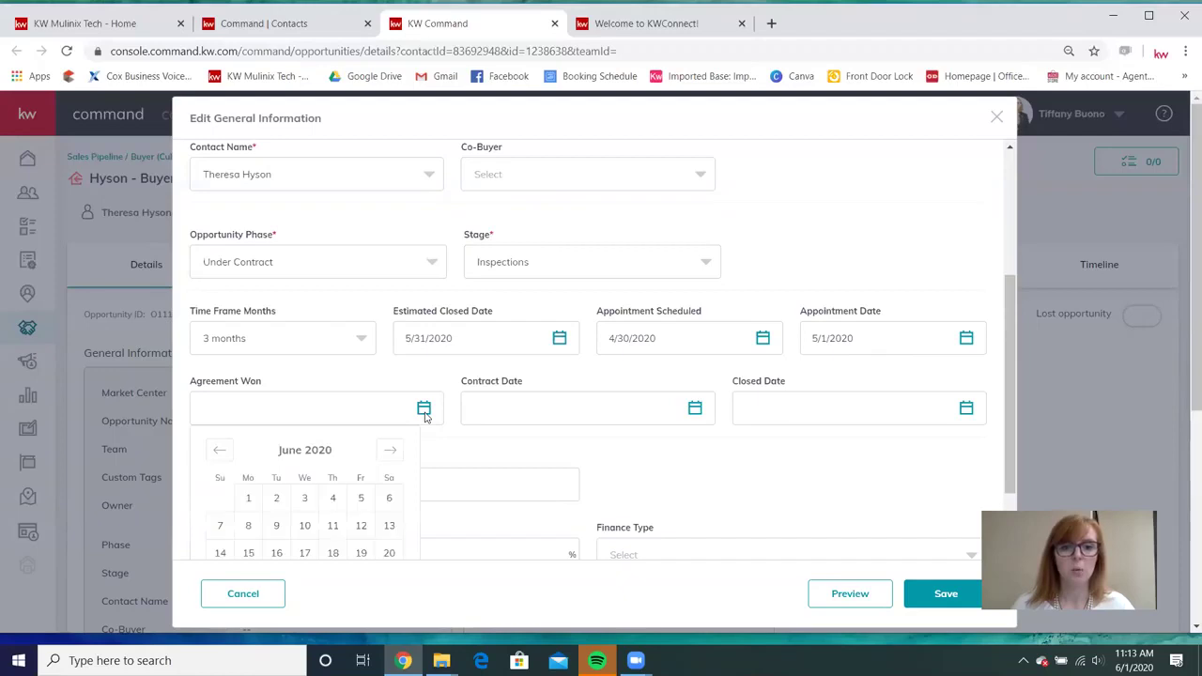
scroll(348, 385, down, 1)
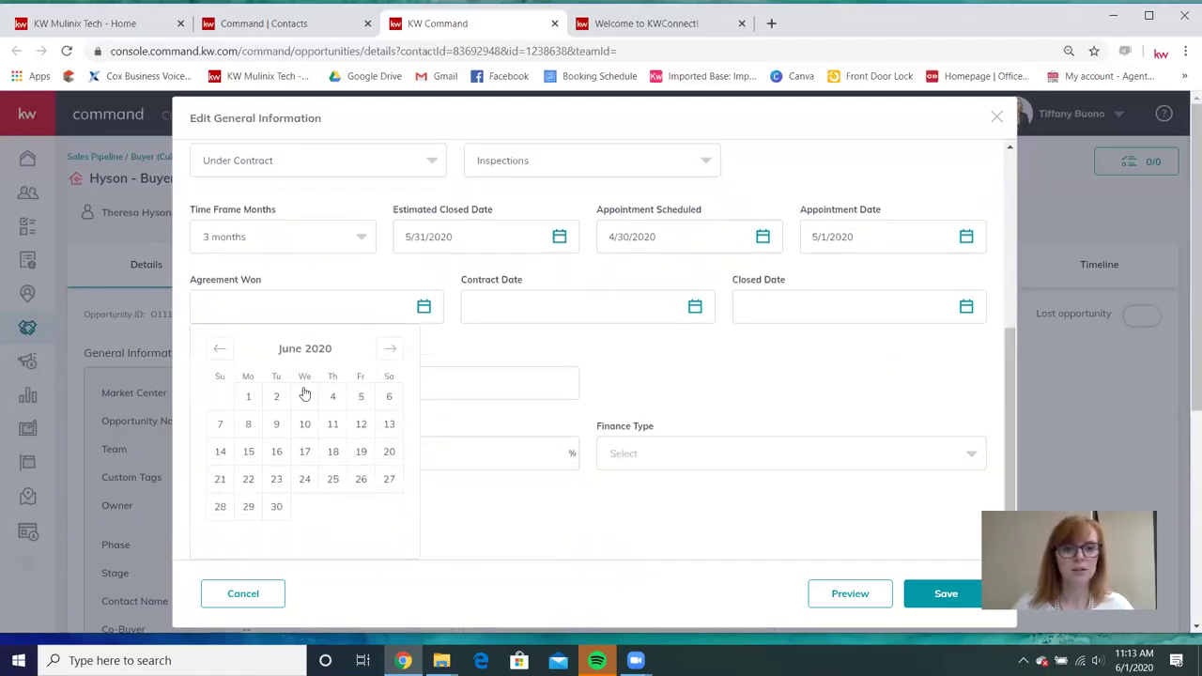
click(220, 350)
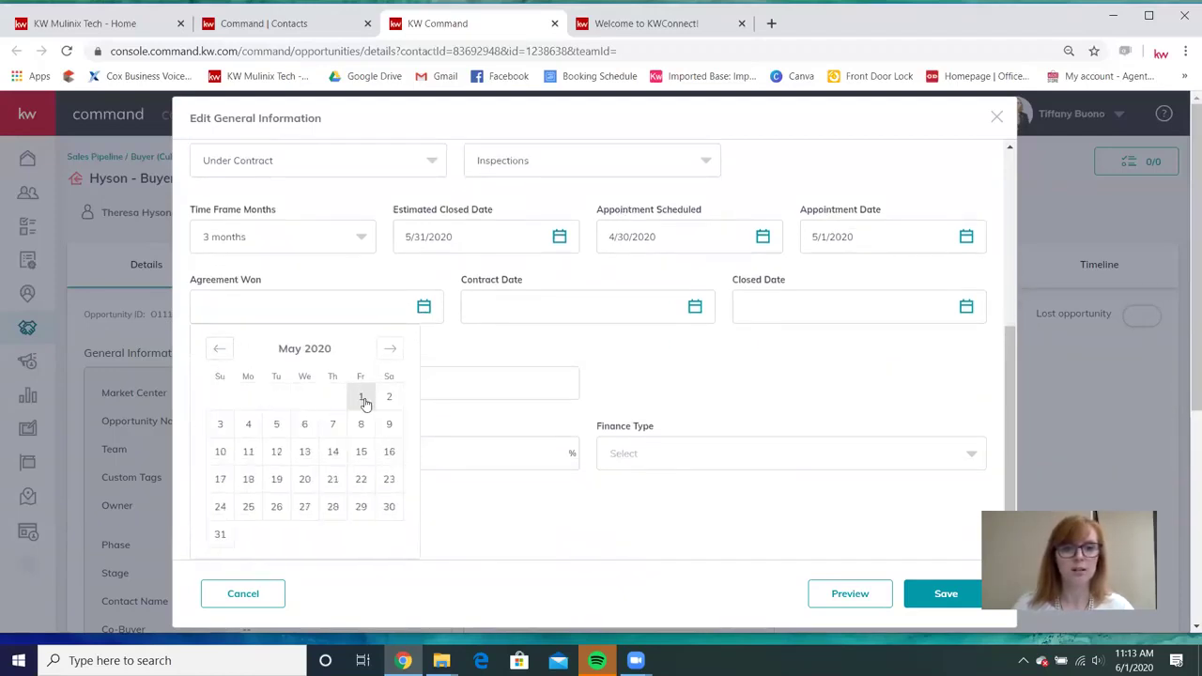
click(362, 399)
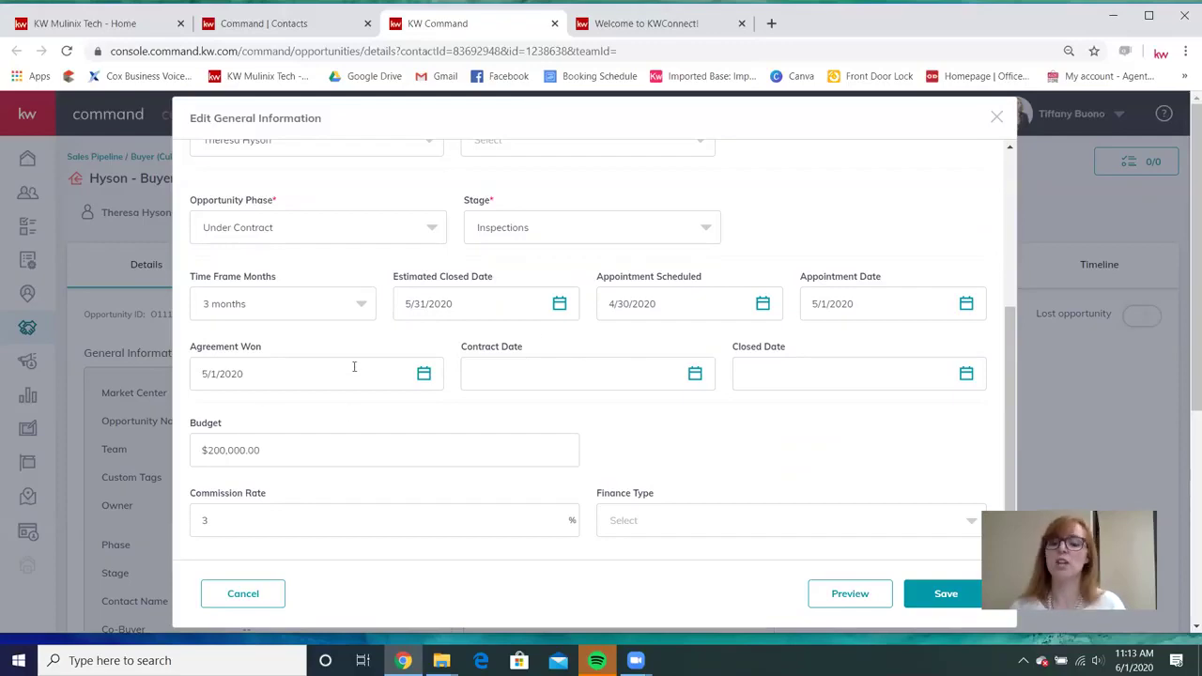
click(695, 373)
click(522, 397)
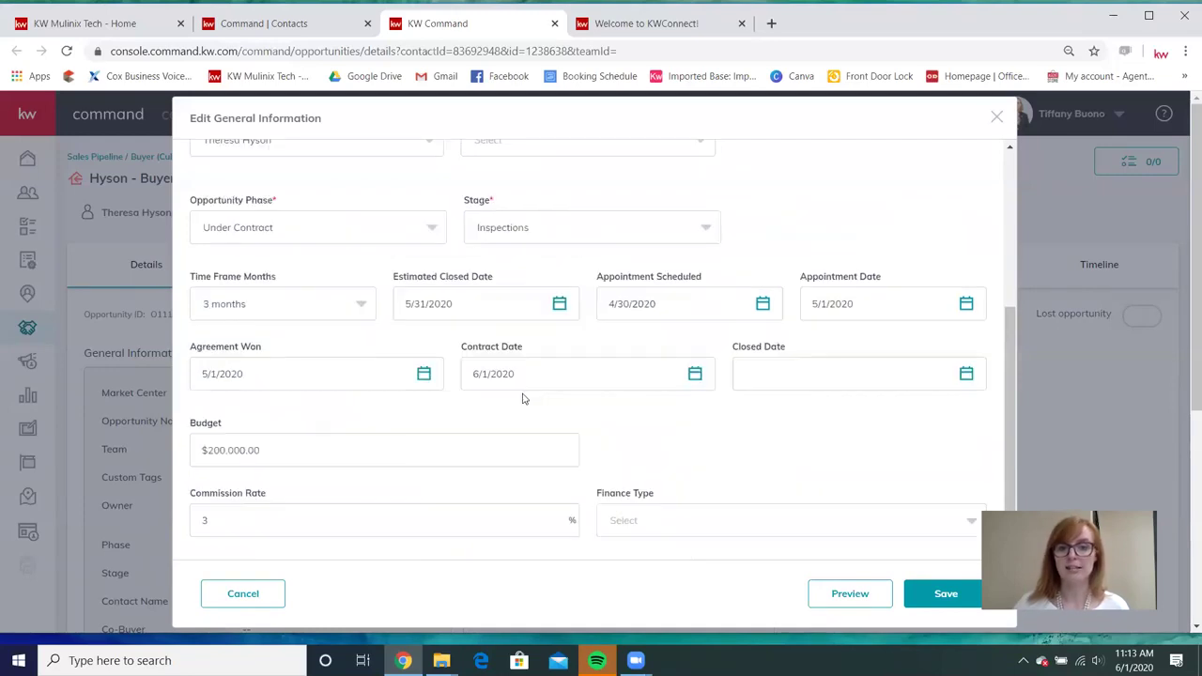
click(968, 375)
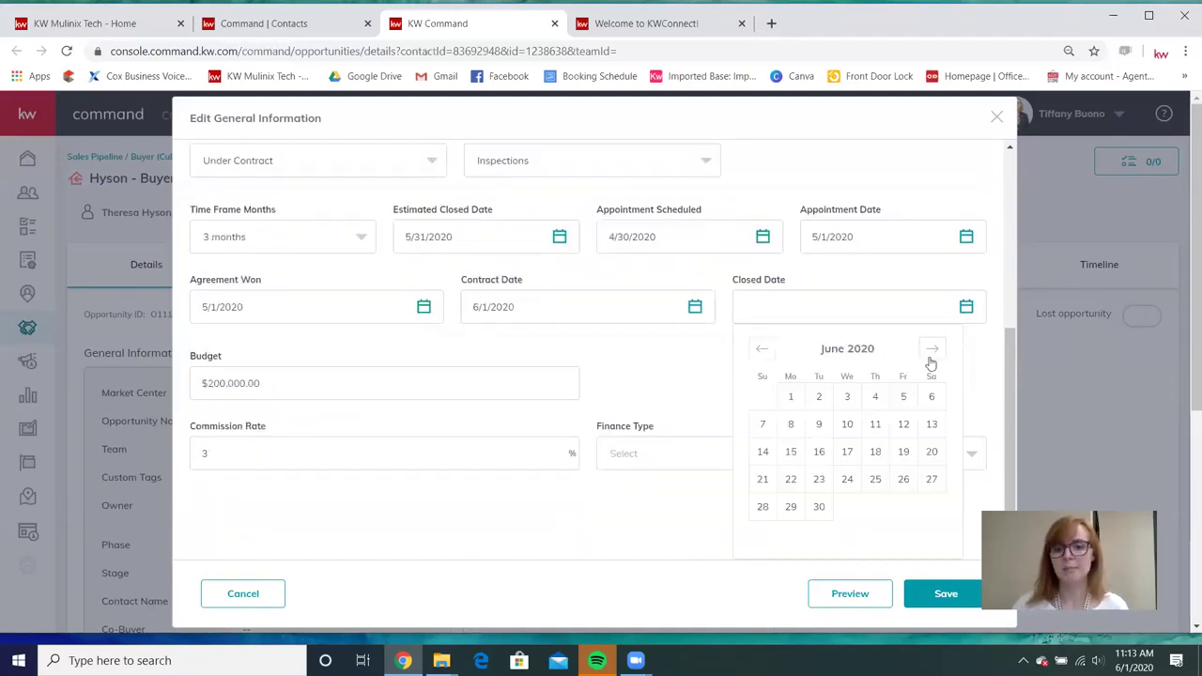
click(932, 350)
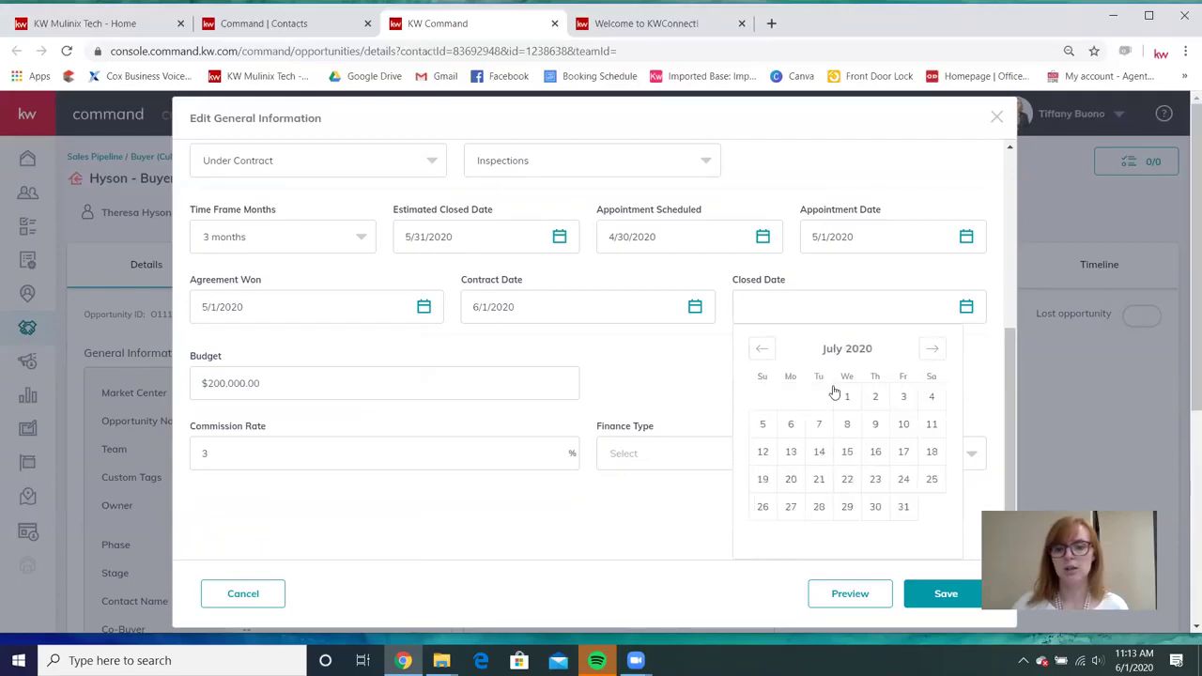
click(835, 393)
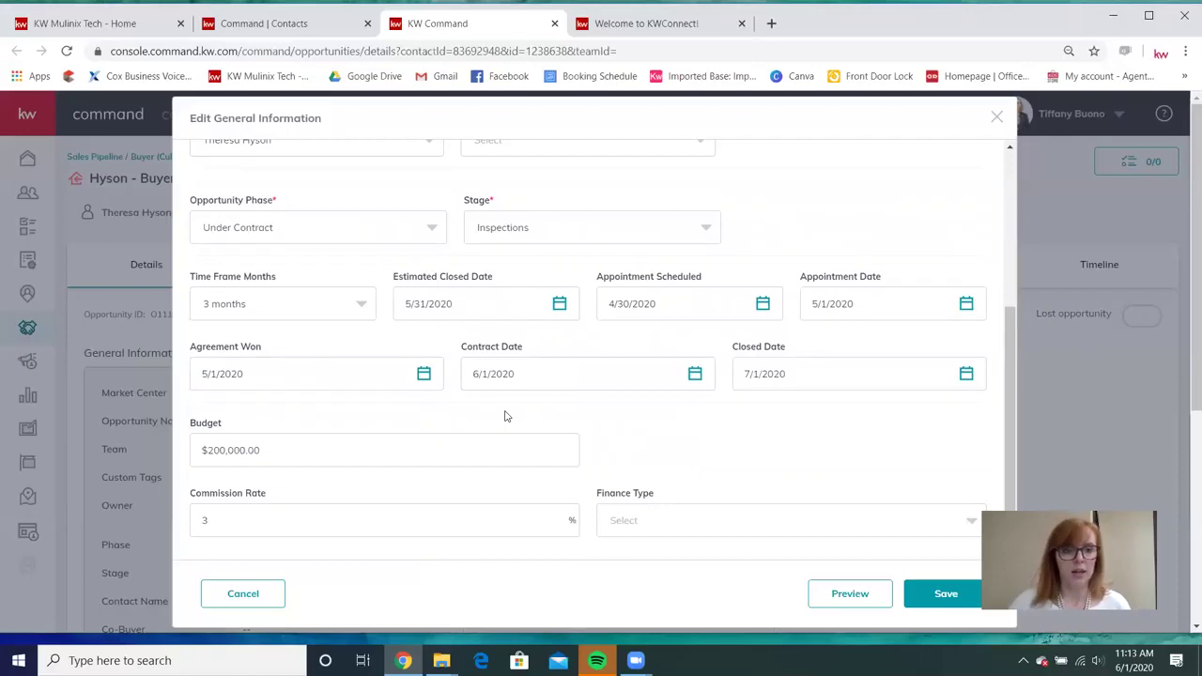
Choose Conventional as the finance type and save the general information.
scroll(504, 416, down, 1)
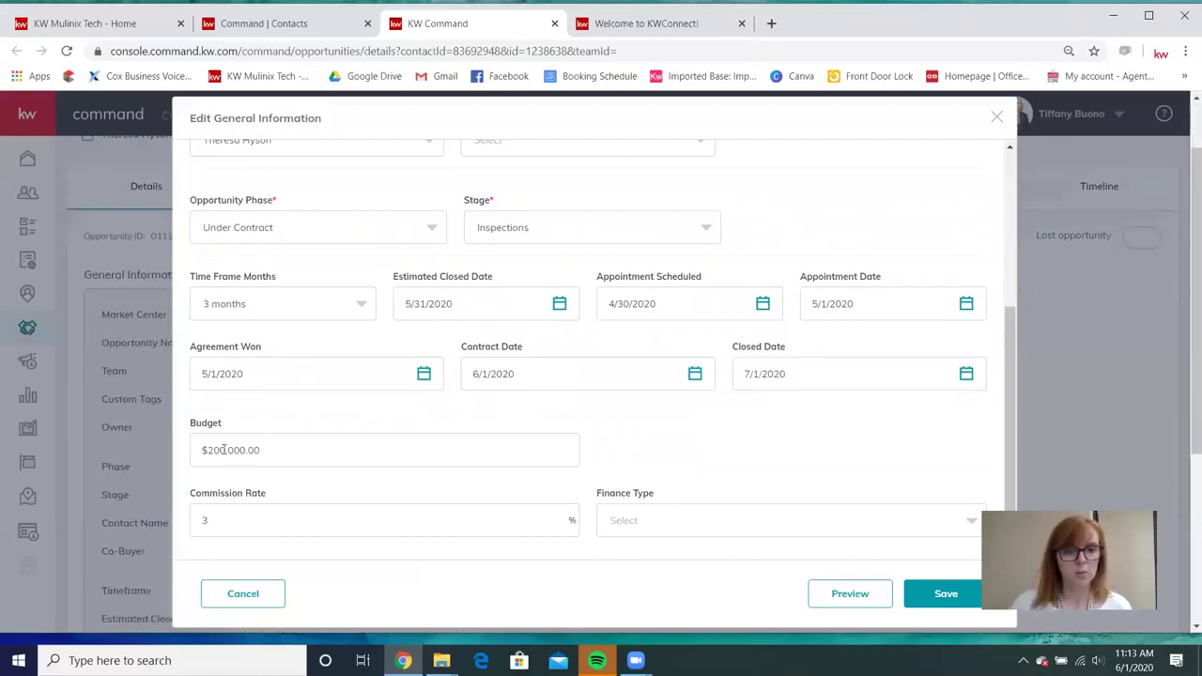
scroll(384, 526, down, 1)
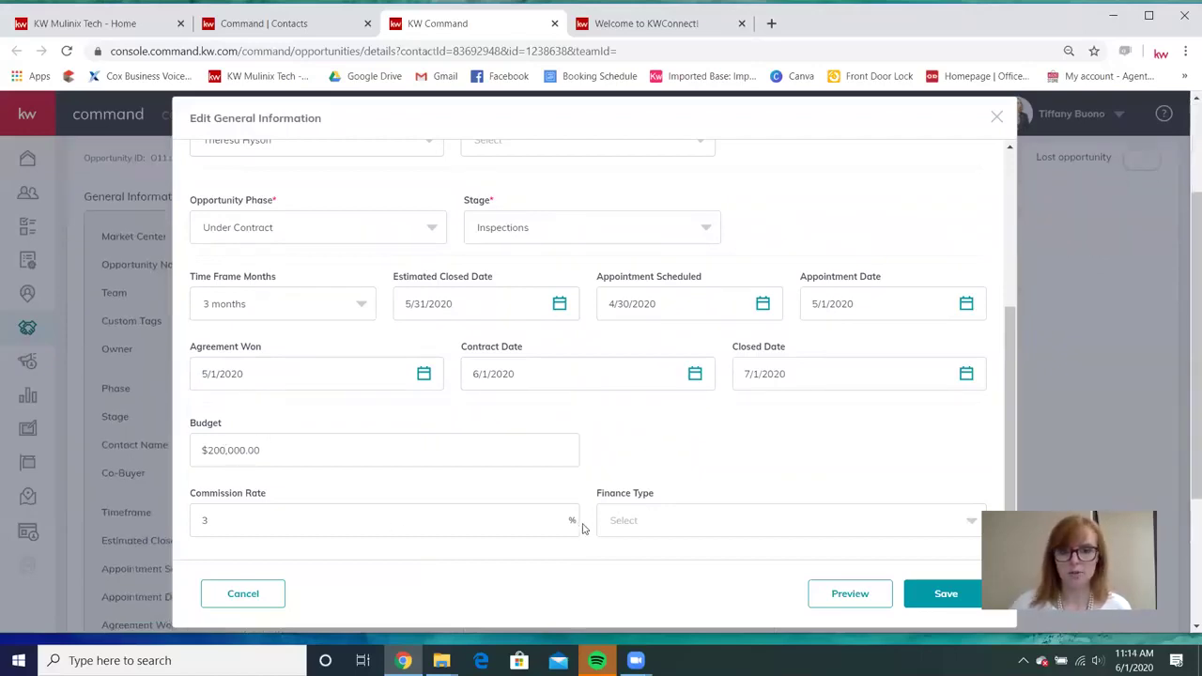
click(819, 528)
scroll(816, 531, down, 1)
scroll(658, 451, down, 1)
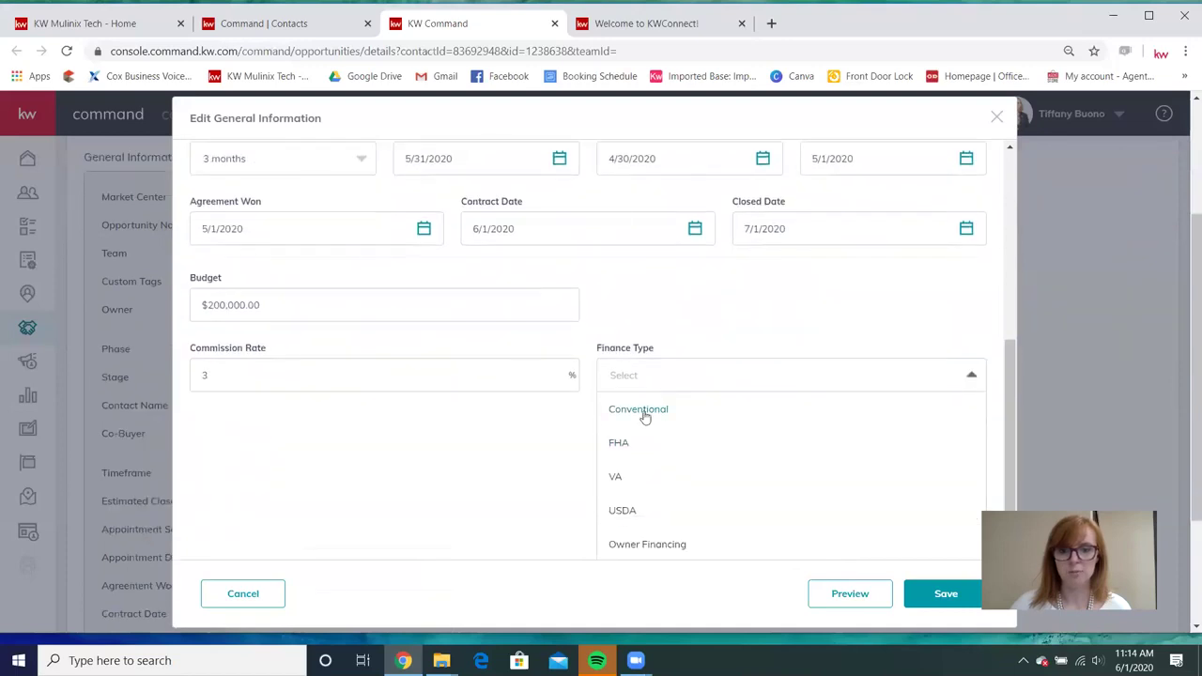
click(634, 415)
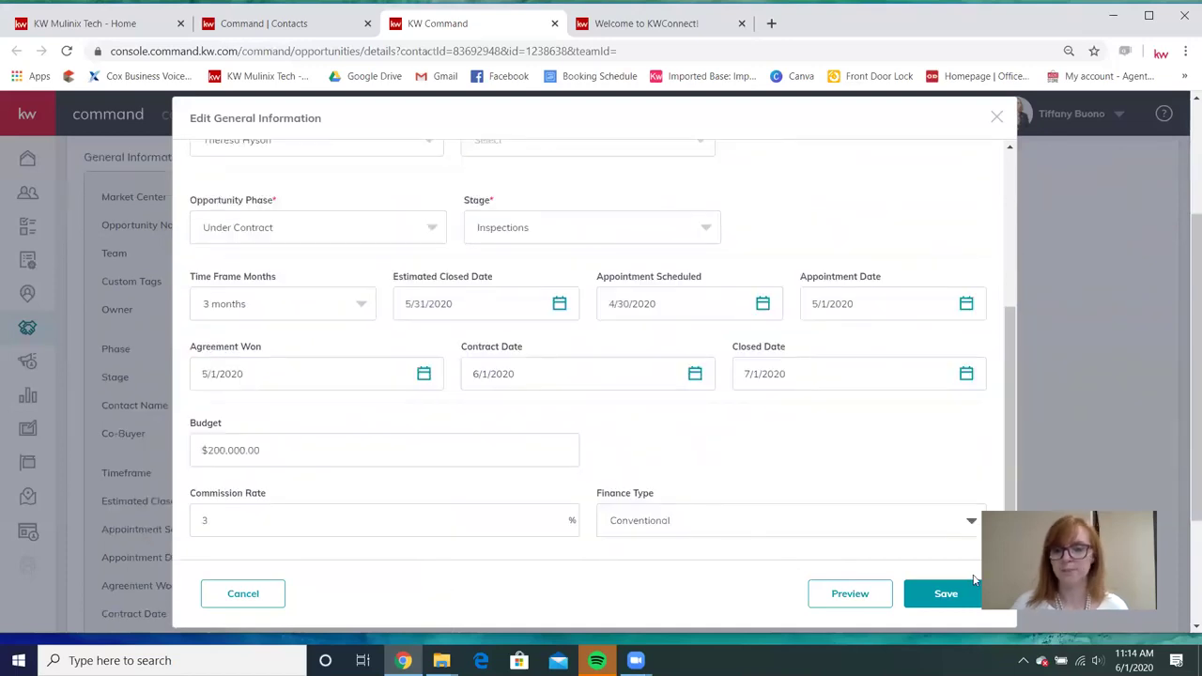
click(965, 595)
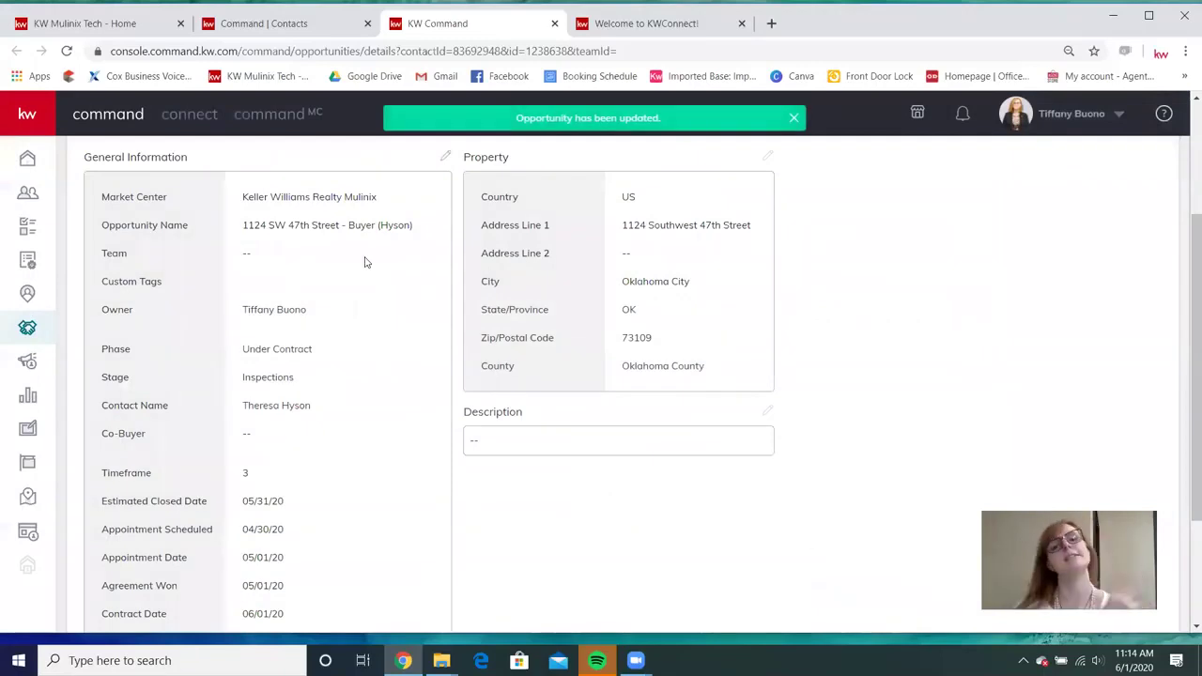
scroll(365, 262, down, 1)
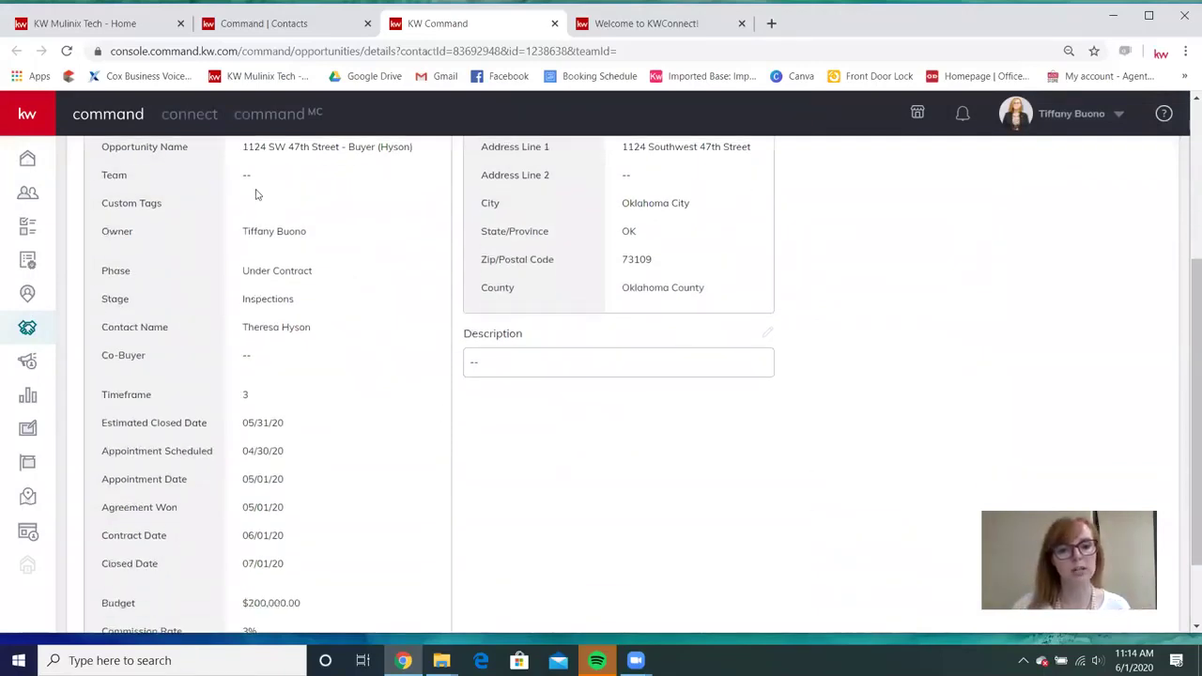
scroll(312, 327, down, 1)
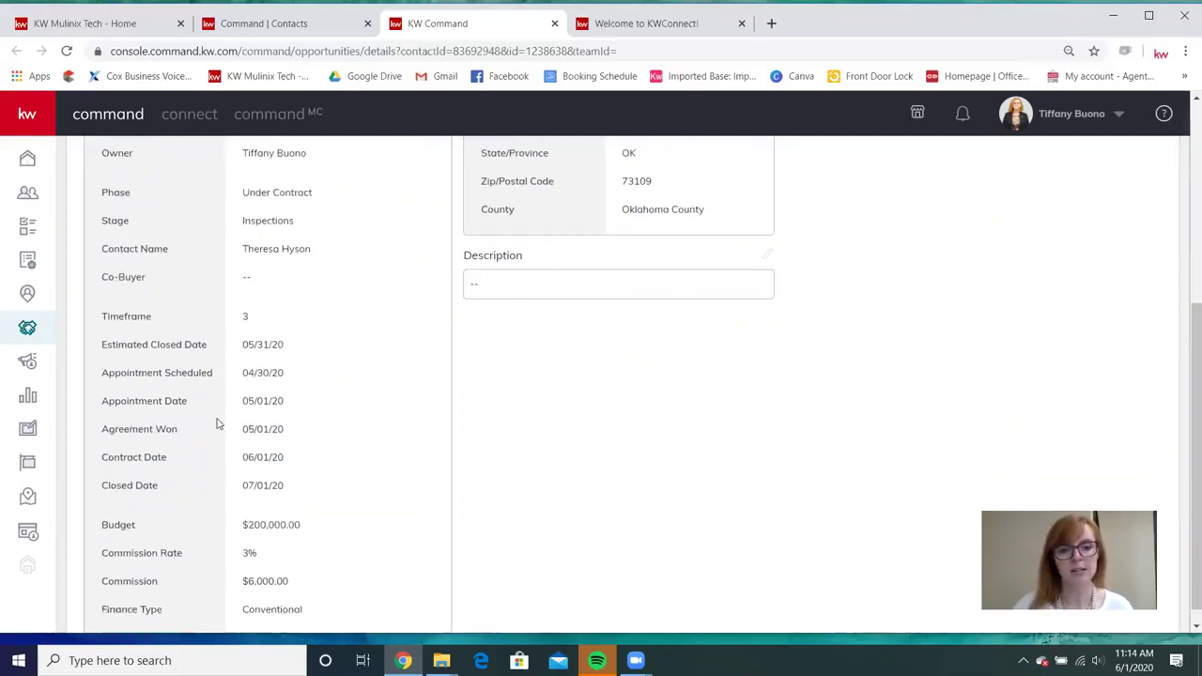
scroll(216, 425, down, 1)
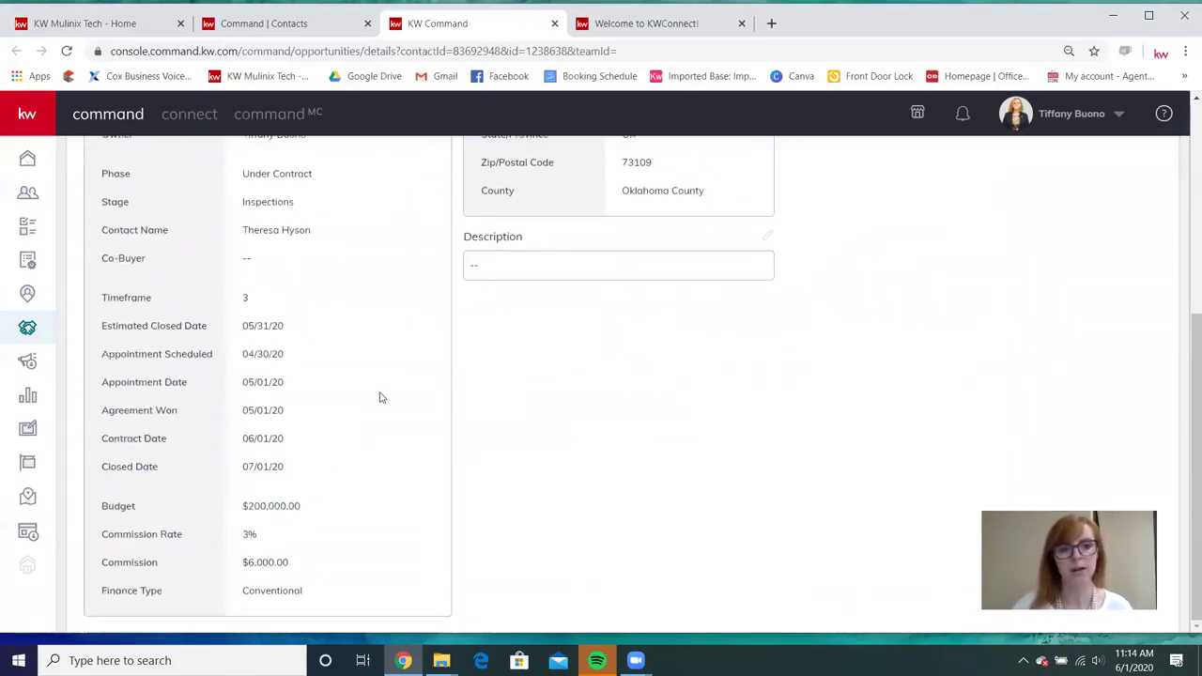
scroll(380, 397, up, 5)
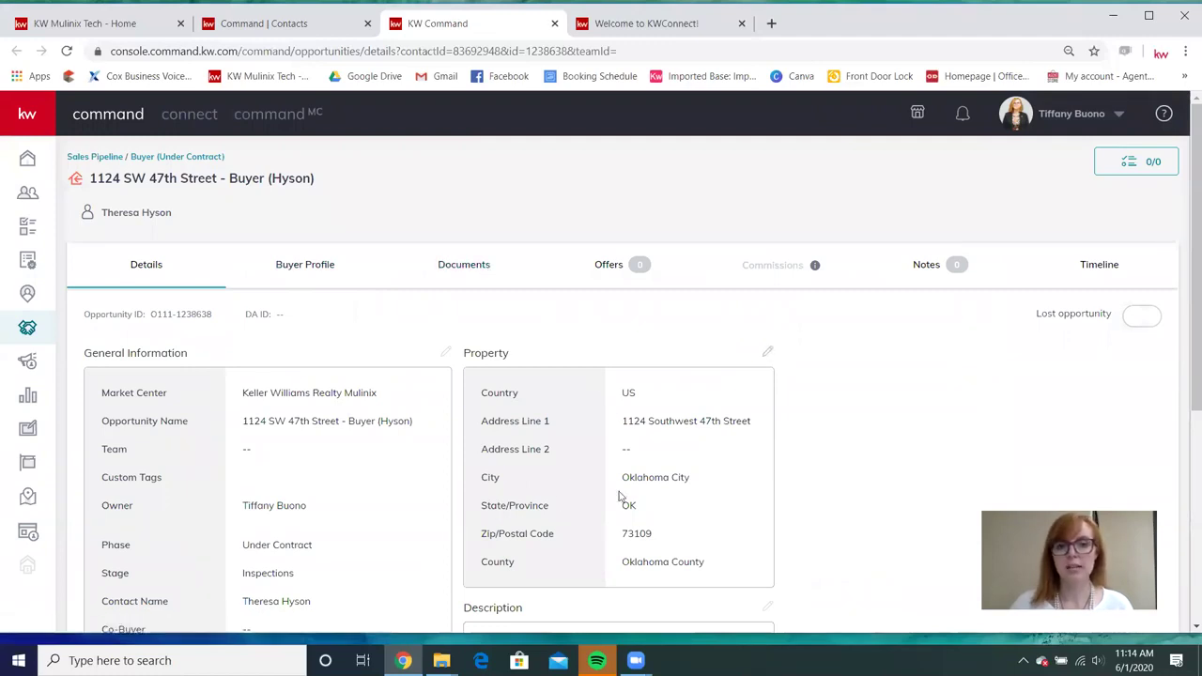
scroll(742, 489, down, 1)
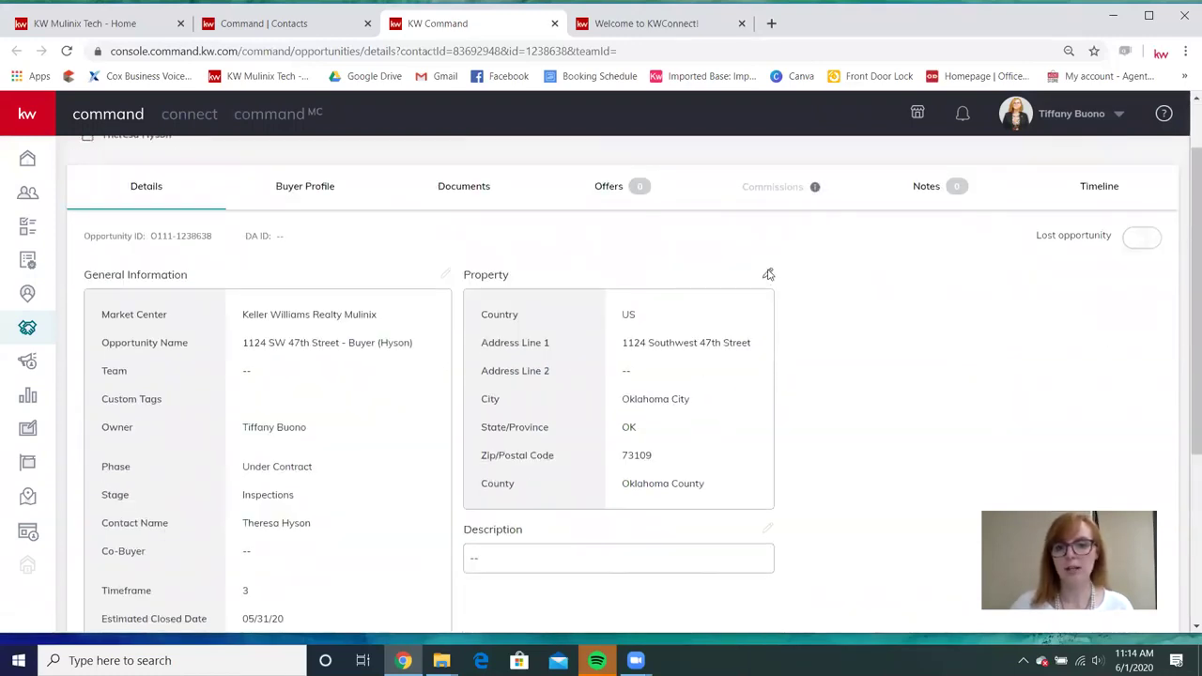
click(769, 274)
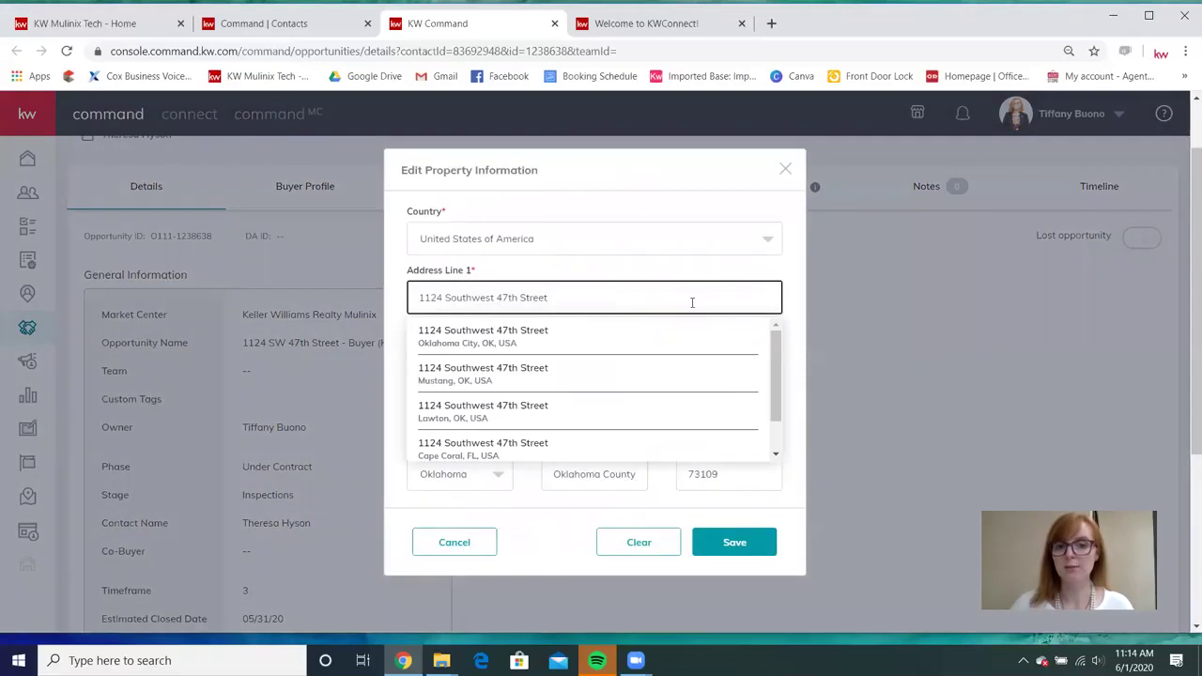
Check the property's street address, city, state and zip fields, then save the property information.
click(503, 519)
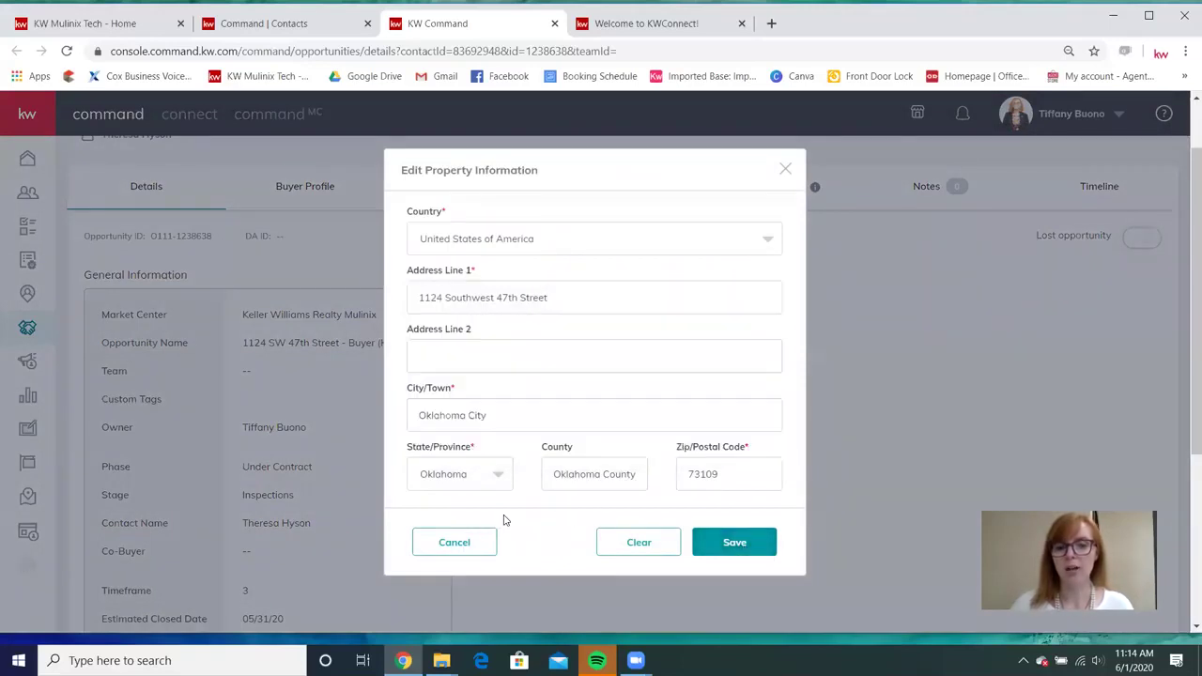
click(596, 297)
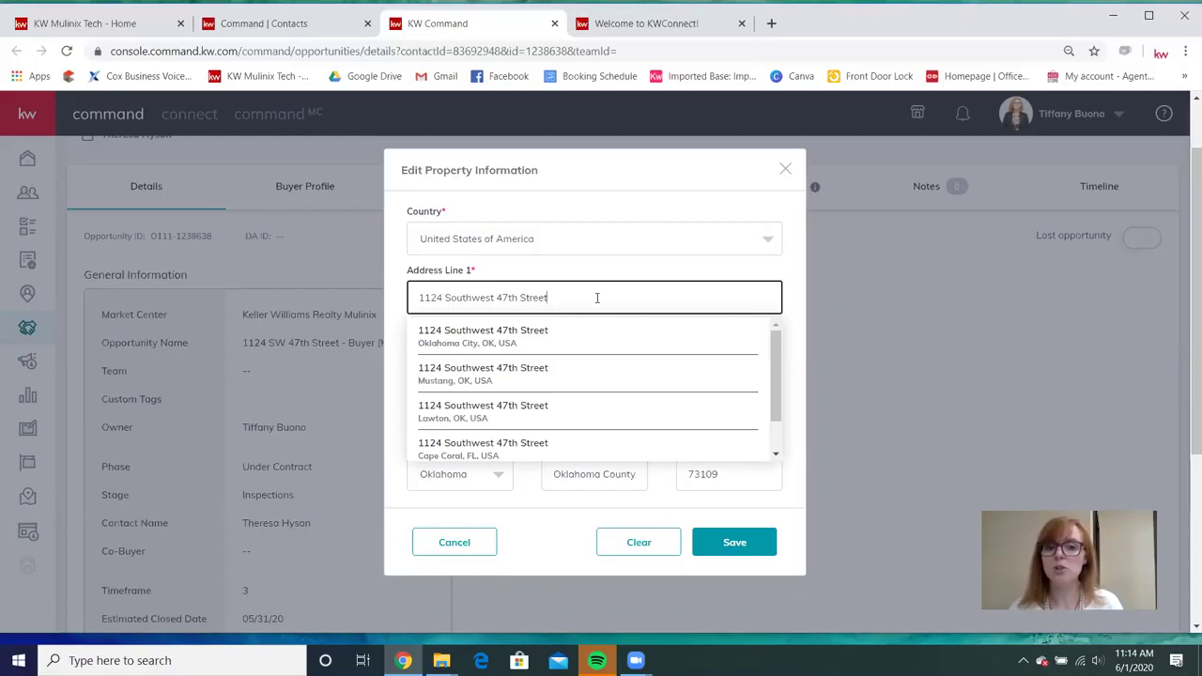
click(599, 279)
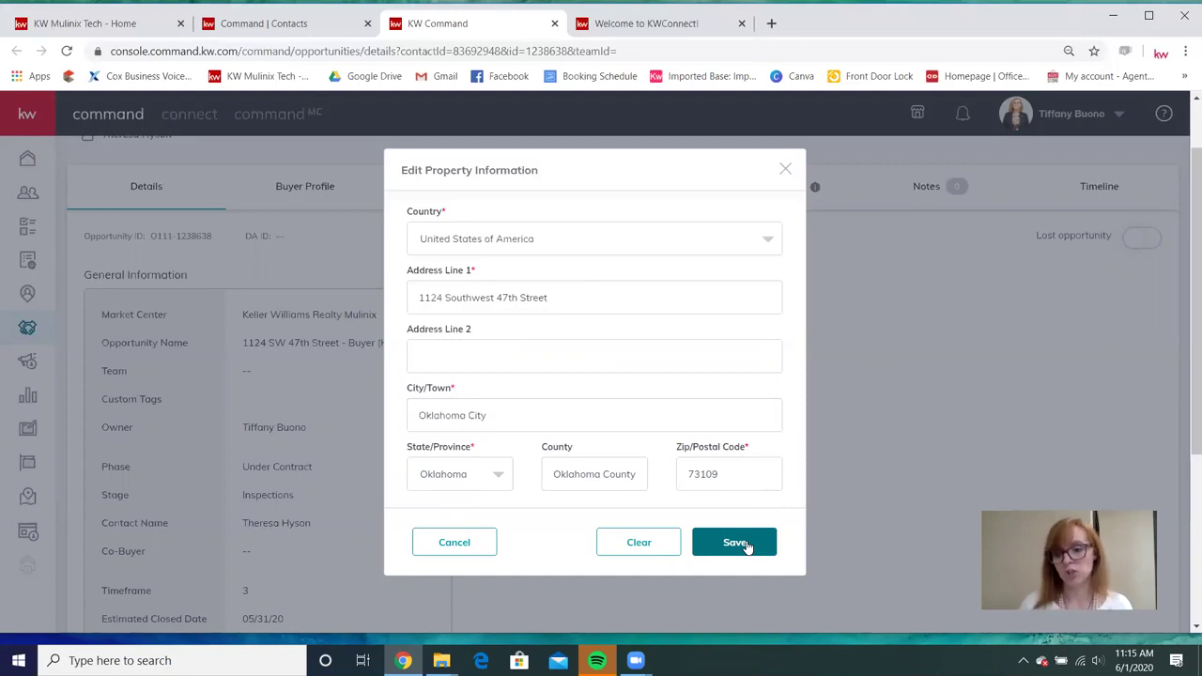
click(747, 545)
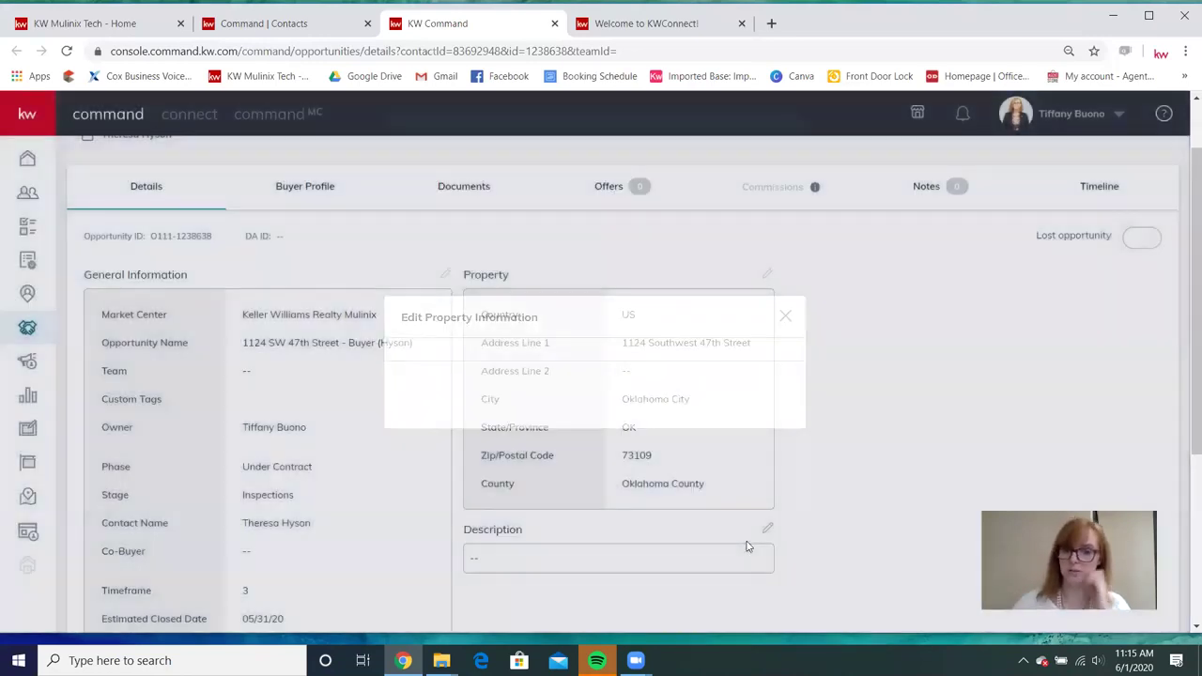
Open the opportunity's Documents page with its Consultation, Under Contract and Closed folders.
scroll(719, 403, down, 3)
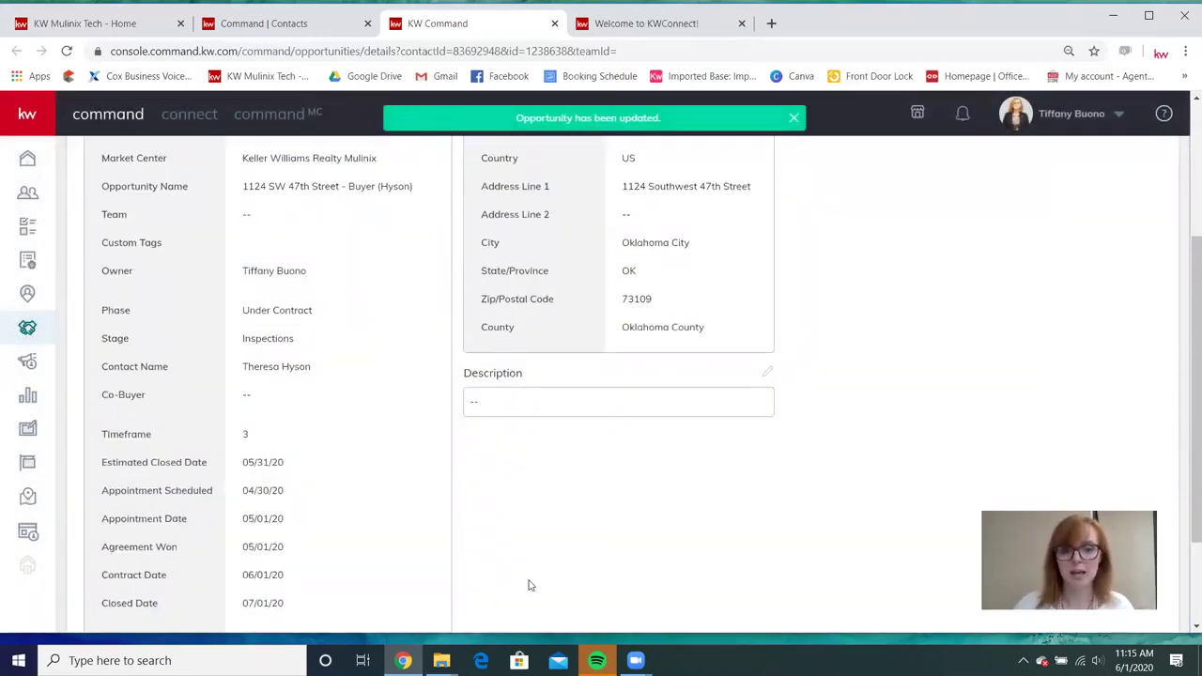
scroll(855, 491, up, 4)
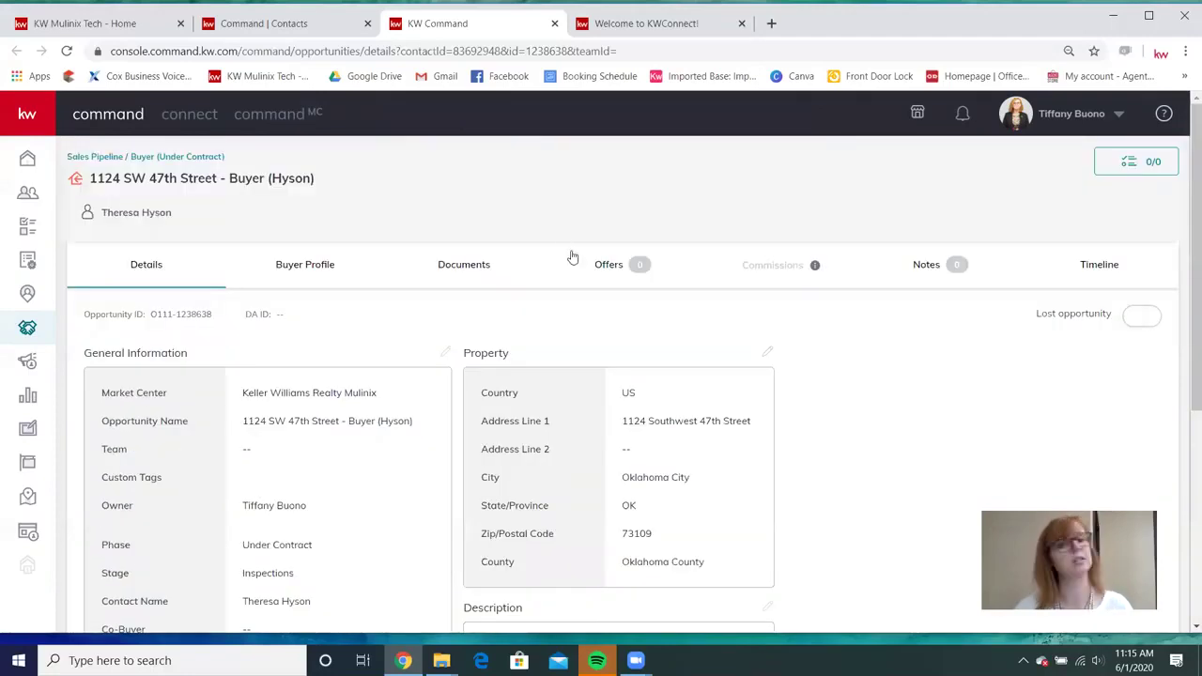
click(467, 270)
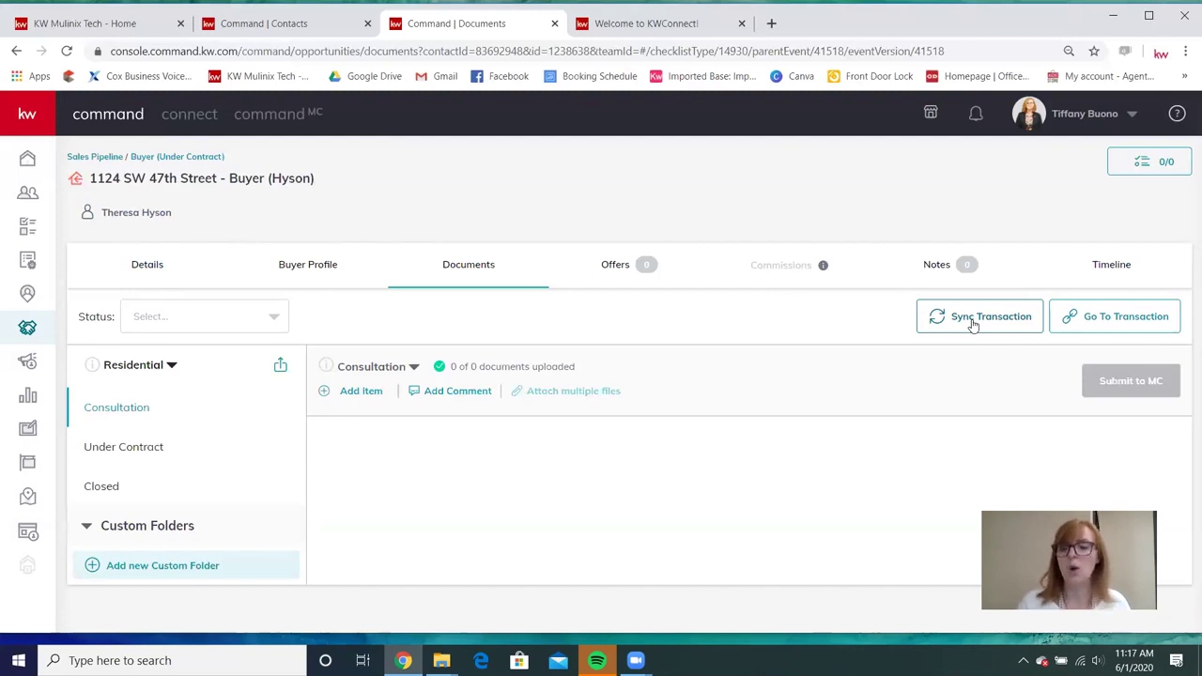
Sync the buyer opportunity's latest transaction information to the connected document manager and confirm the update.
click(973, 324)
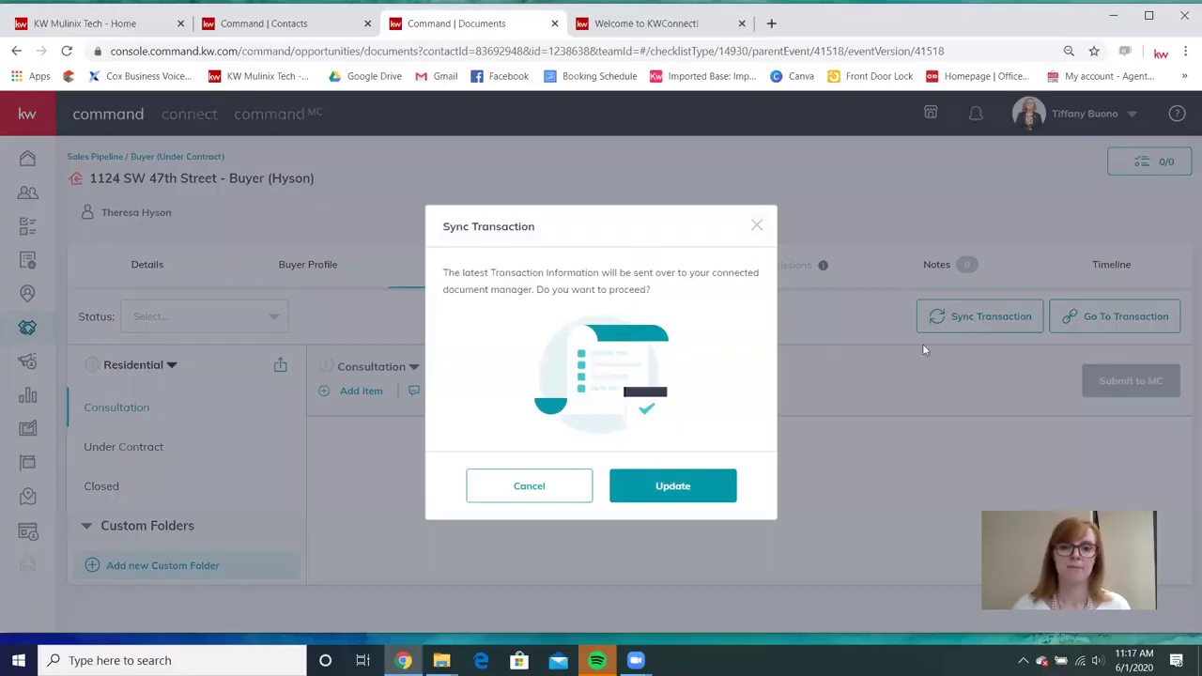
click(691, 488)
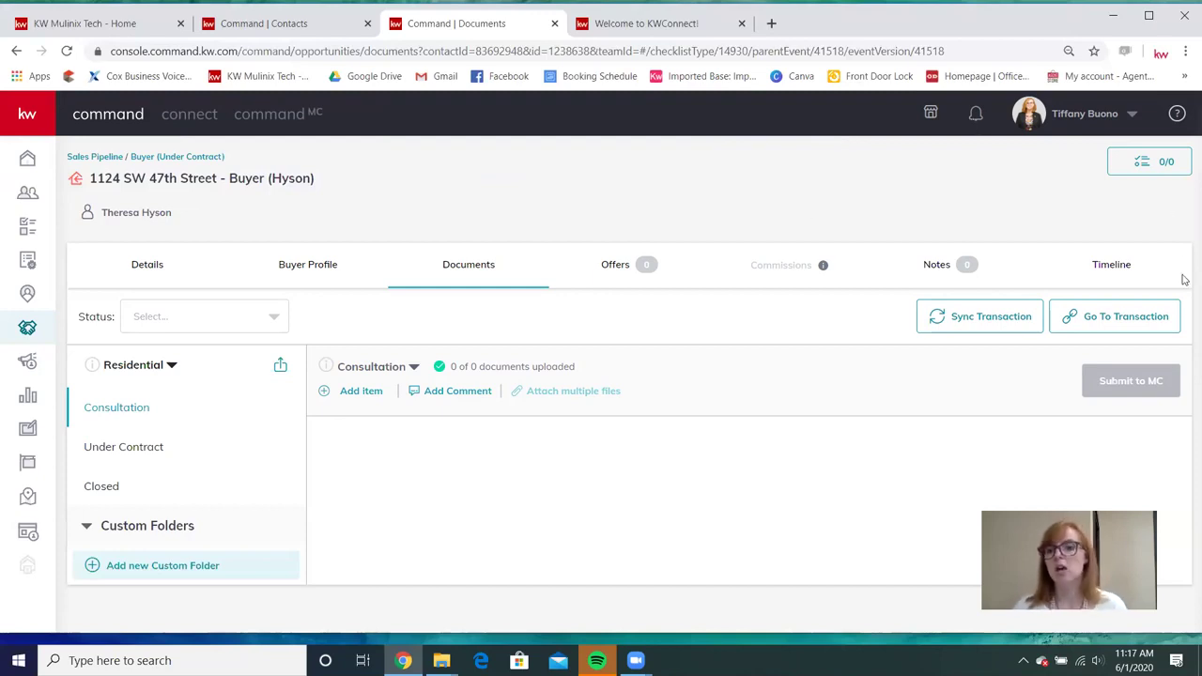
Open the linked room and log in to DocuSign Rooms with the account e-mail and password.
click(1151, 325)
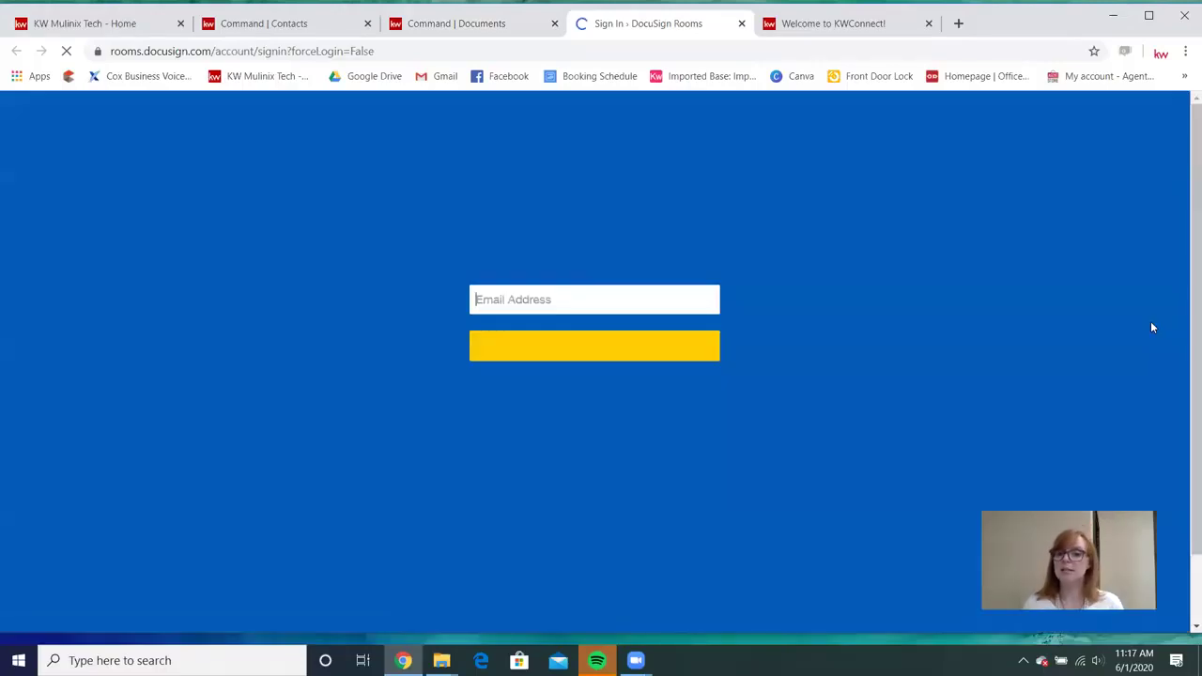
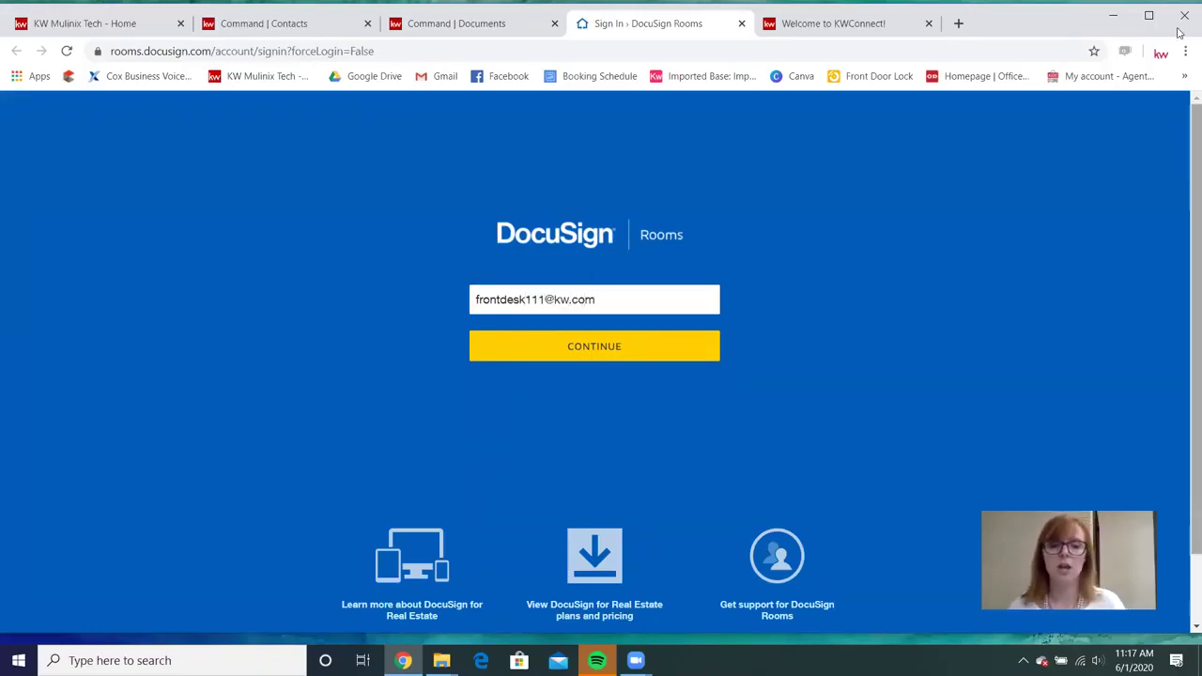
click(612, 347)
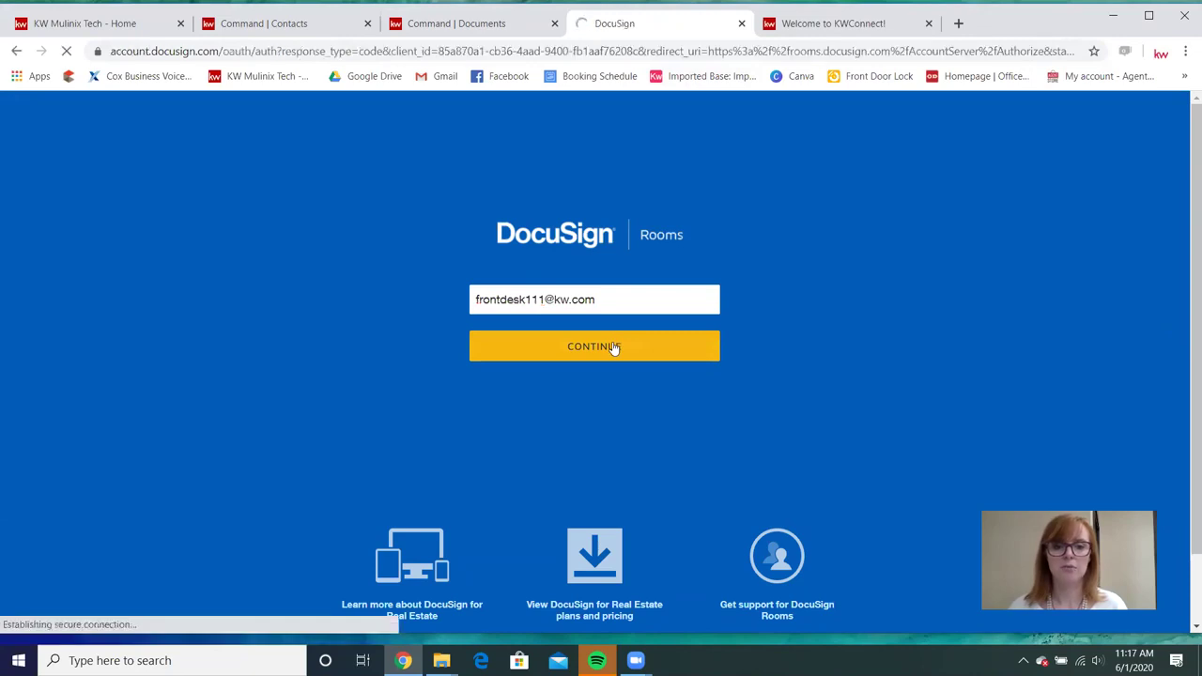
text(••••••)
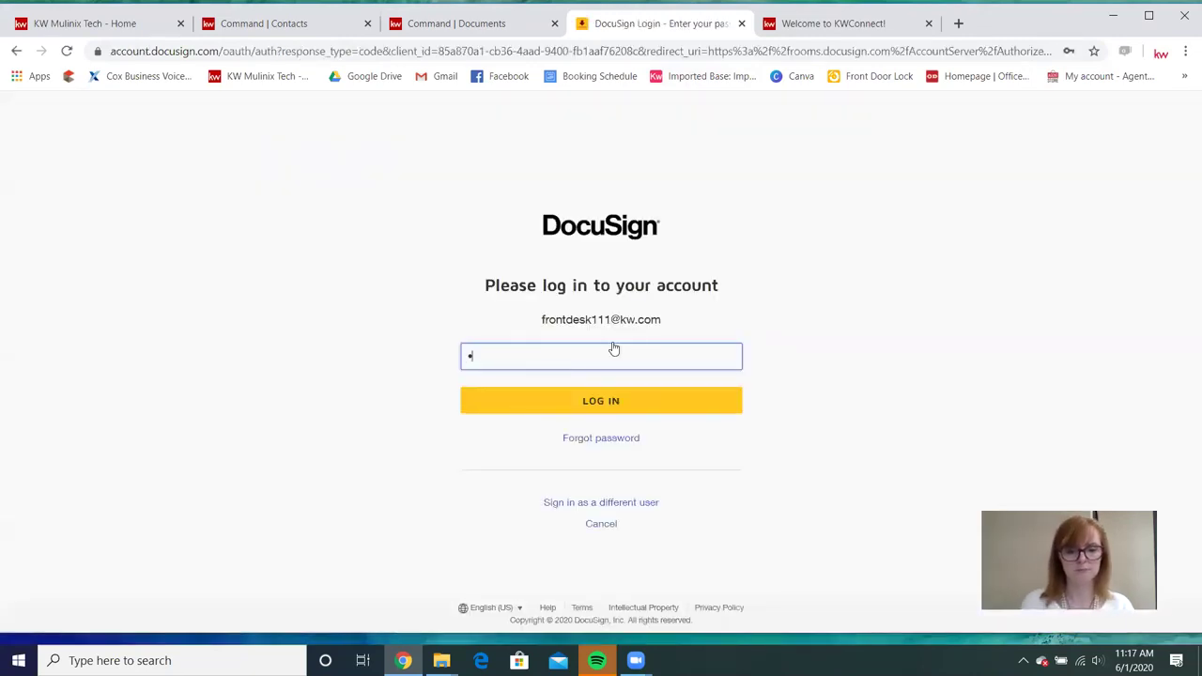
text(•••)
key(Return)
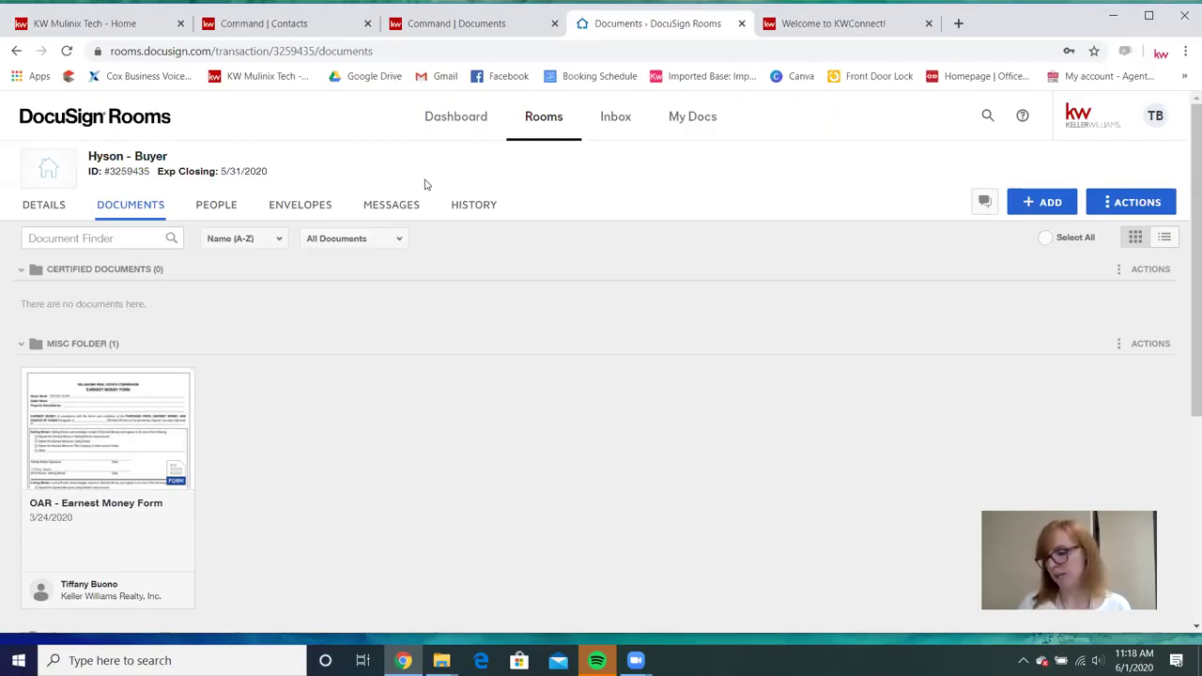
Reload the Hyson - Buyer room page and open its DETAILS tab.
click(66, 52)
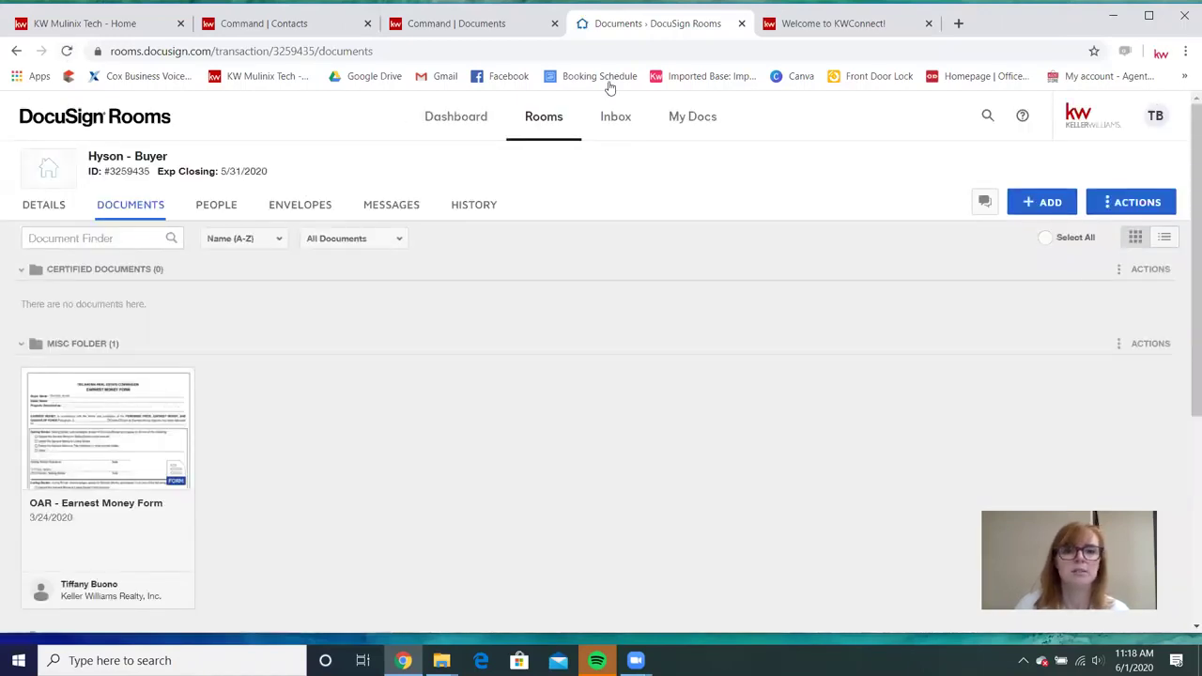
click(43, 207)
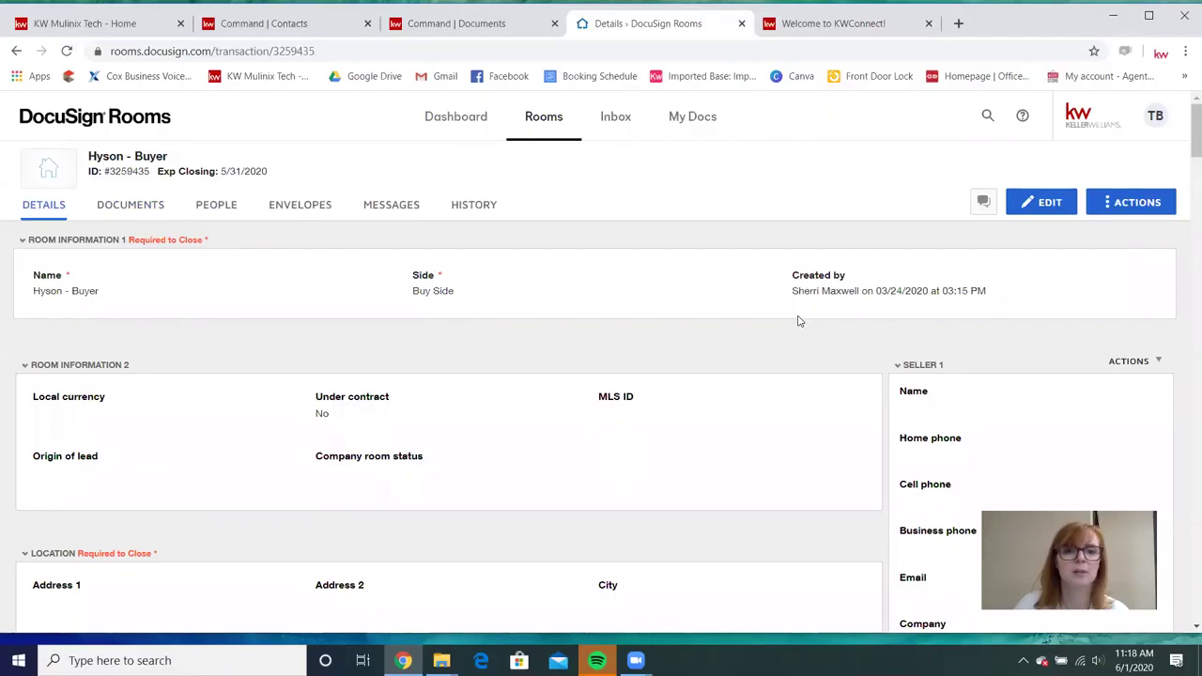
click(428, 26)
click(932, 322)
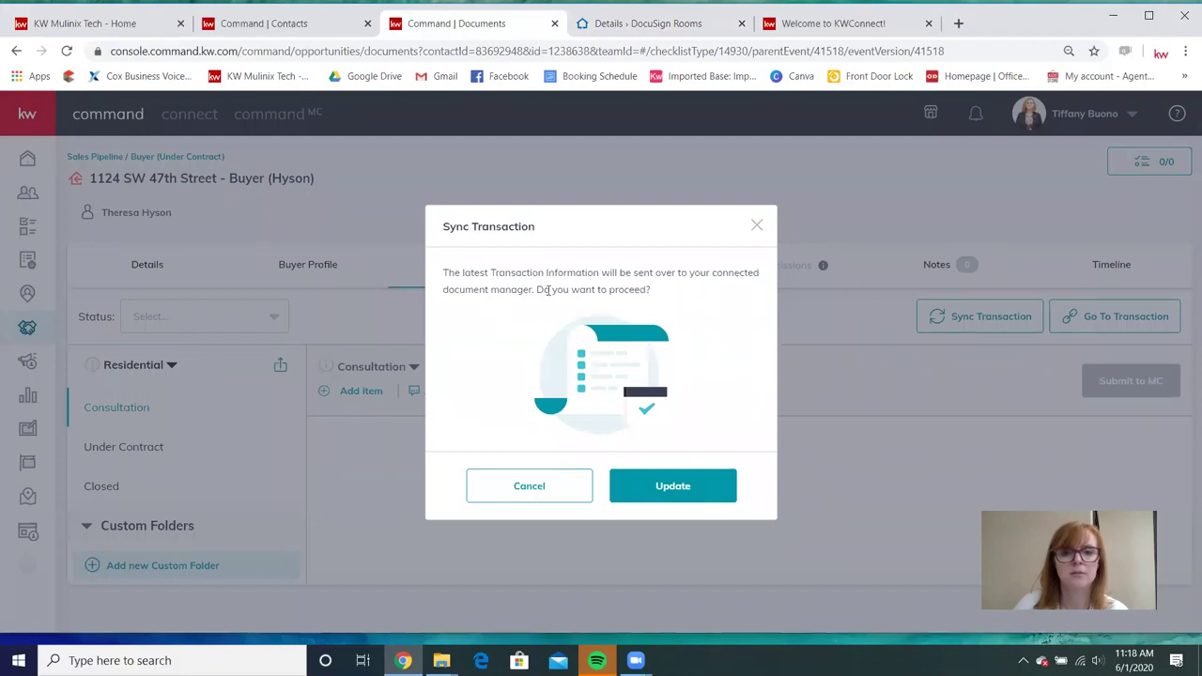
click(676, 500)
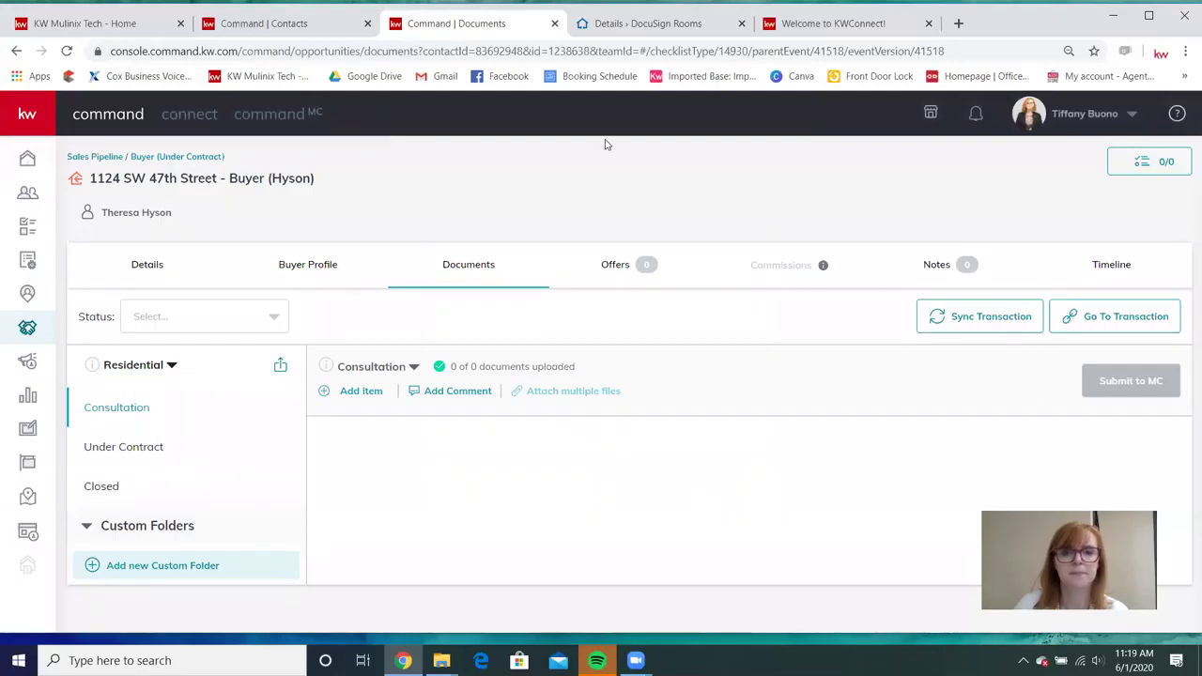
click(604, 30)
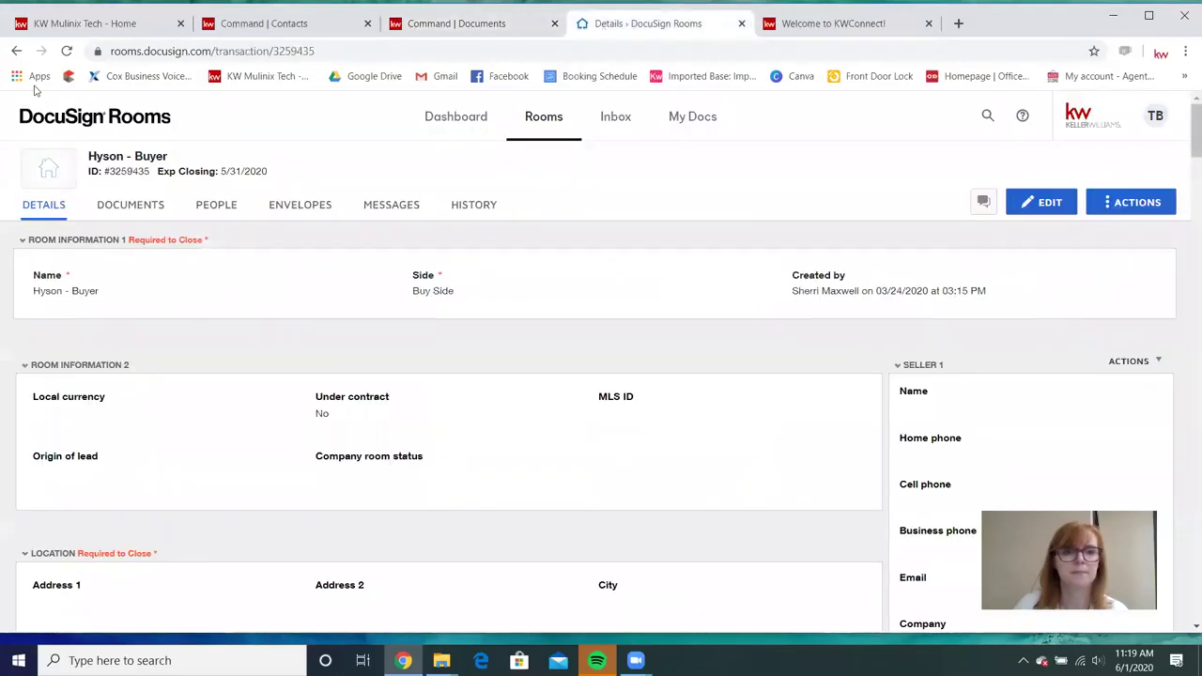
click(67, 50)
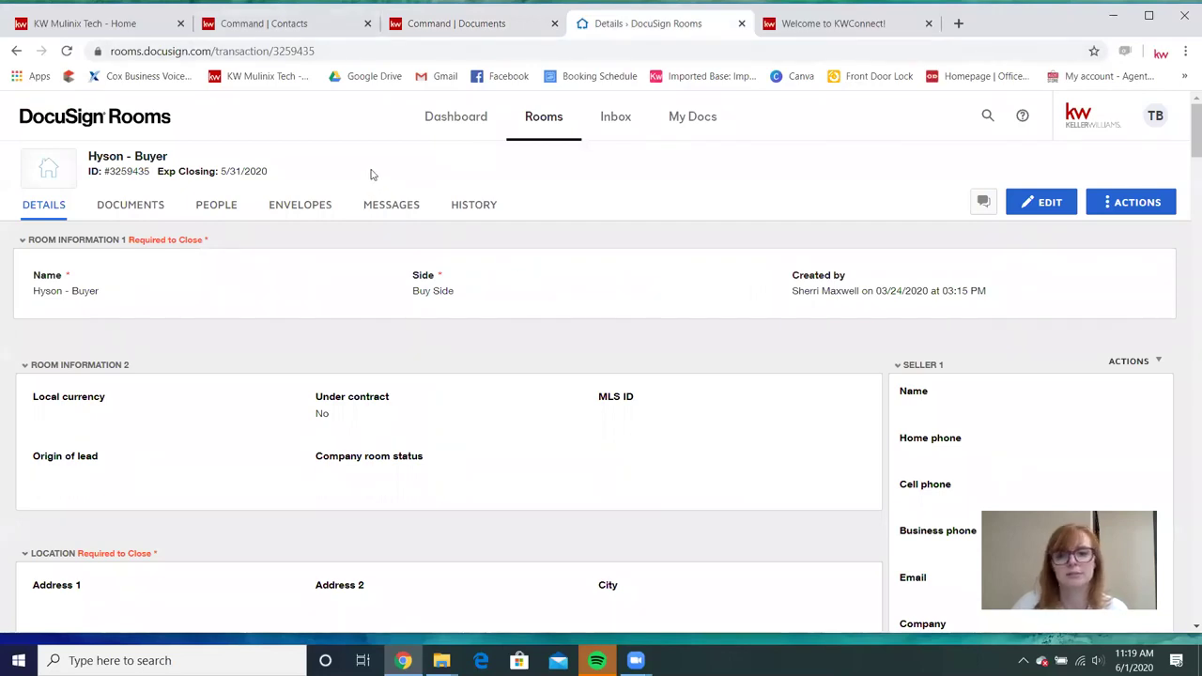
click(68, 51)
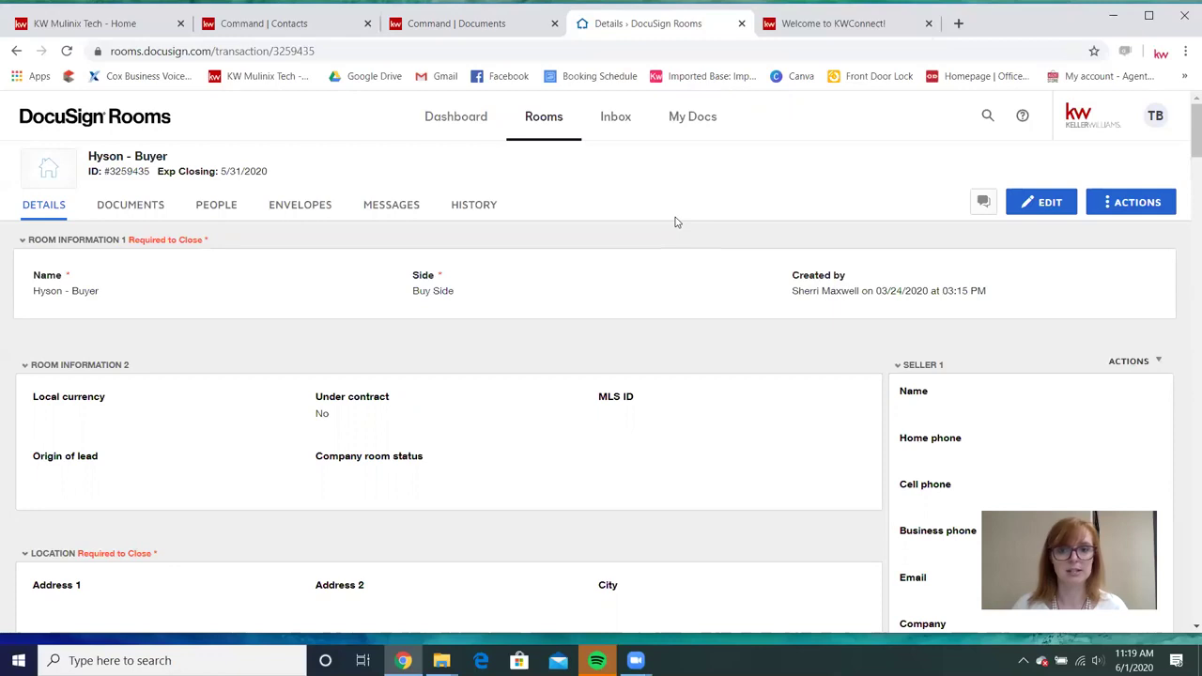
scroll(607, 320, down, 1)
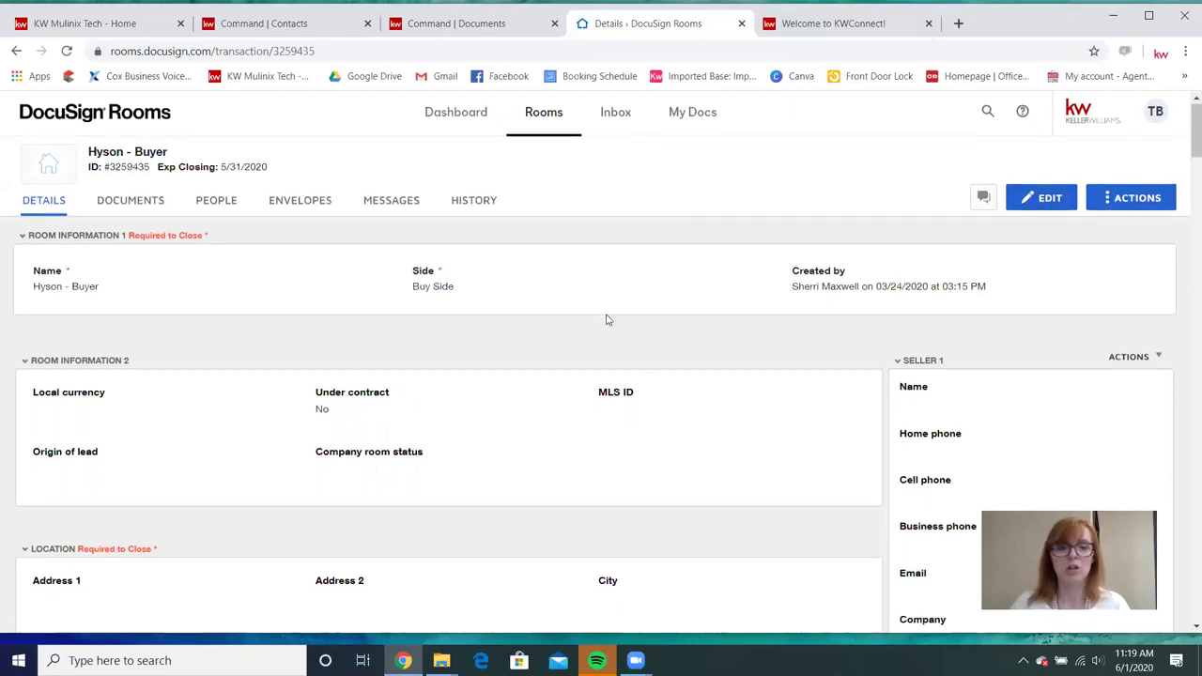
scroll(743, 268, down, 5)
scroll(748, 269, up, 5)
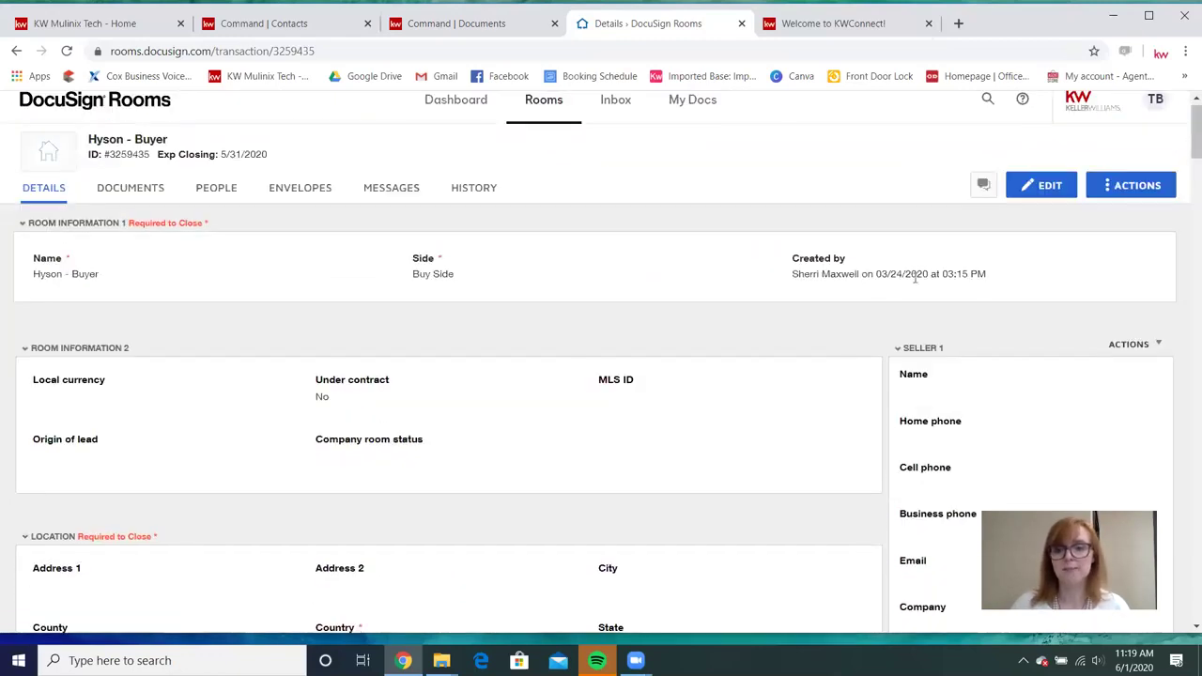
scroll(929, 387, down, 5)
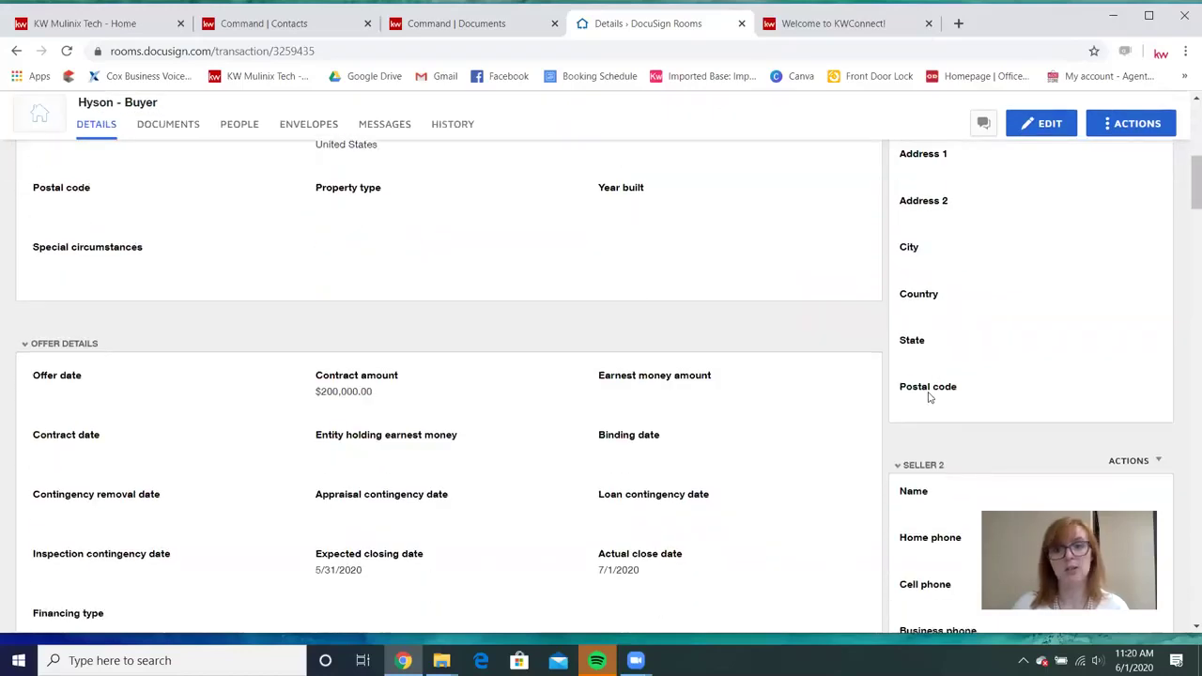
scroll(929, 397, down, 2)
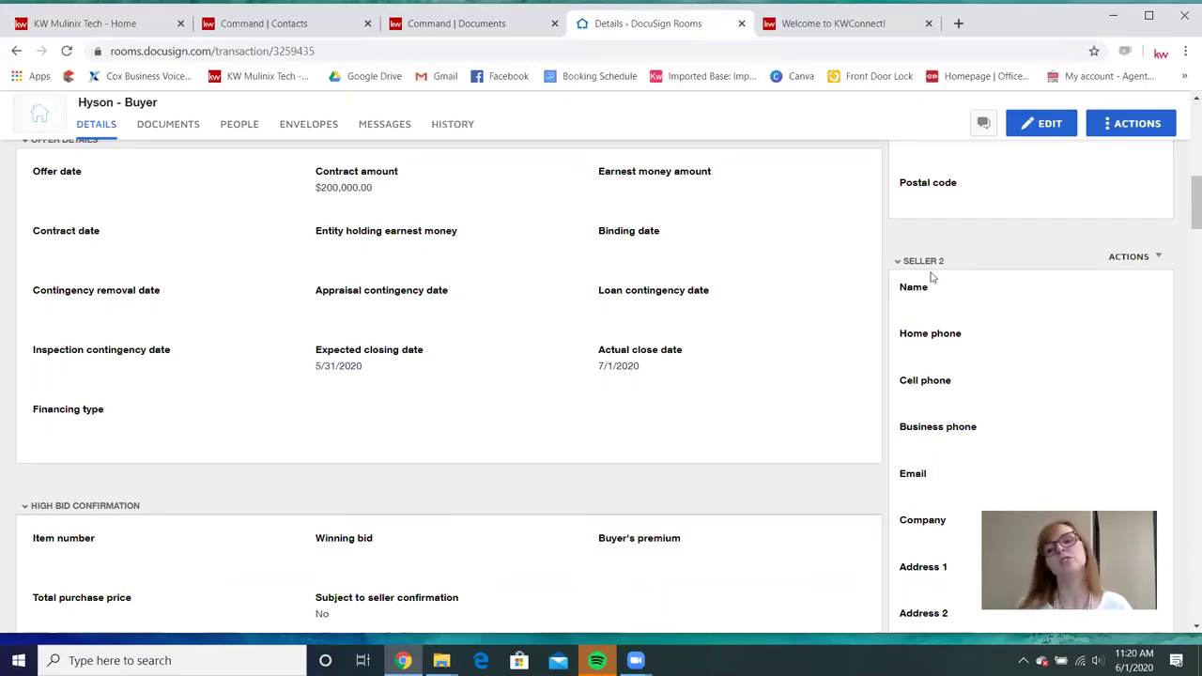
scroll(935, 310, down, 2)
scroll(936, 337, down, 3)
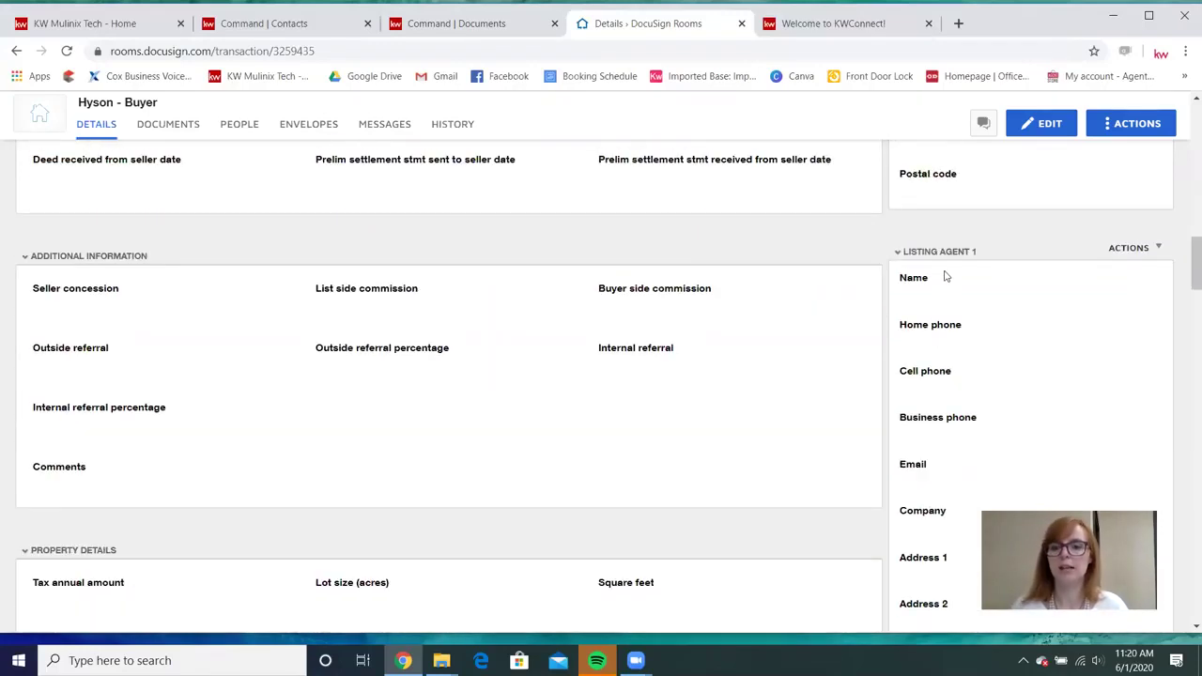
scroll(944, 274, down, 2)
scroll(943, 273, down, 5)
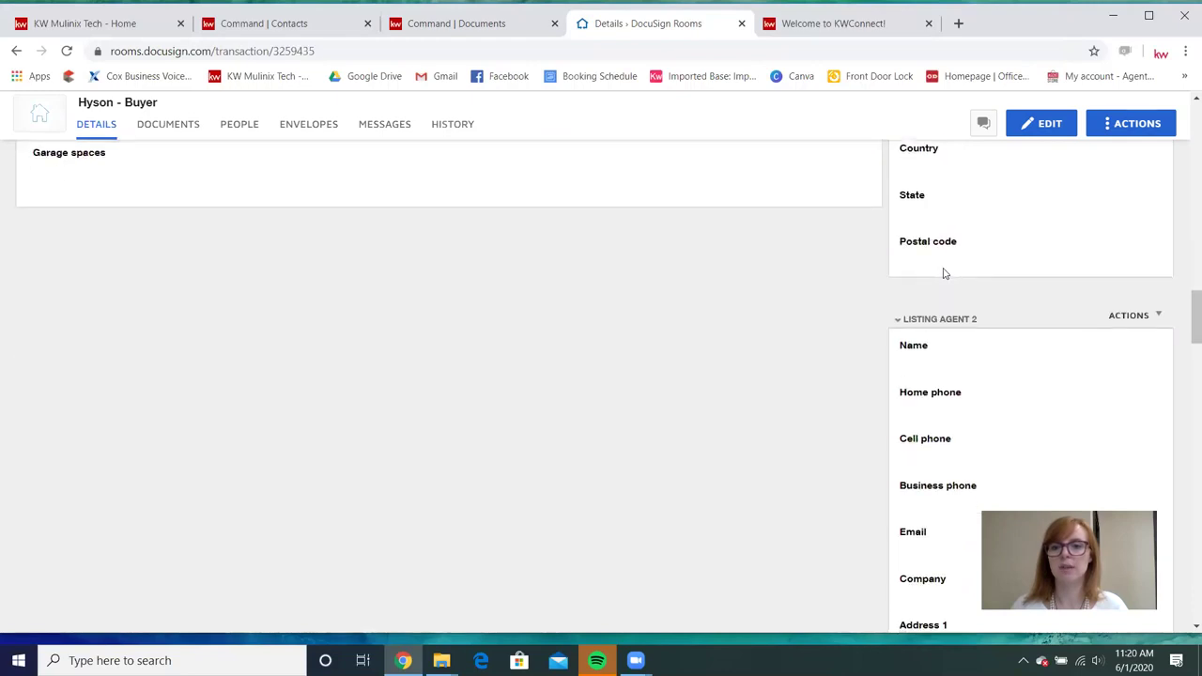
scroll(943, 188, down, 5)
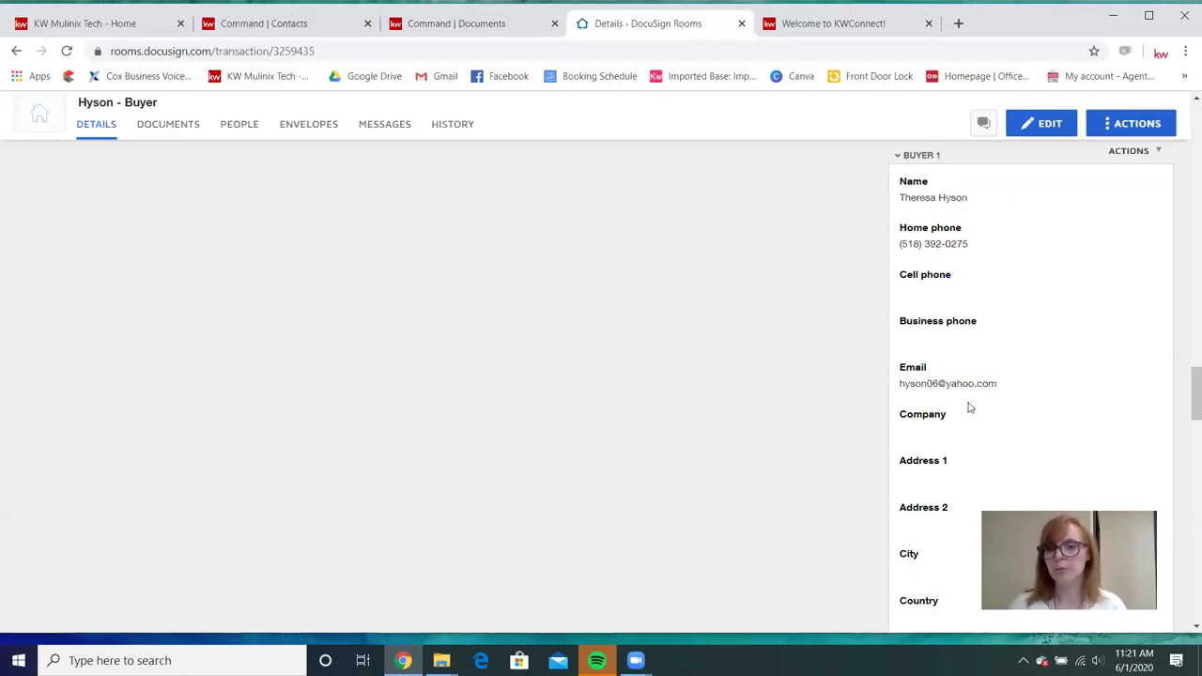
scroll(967, 404, down, 3)
scroll(948, 353, down, 3)
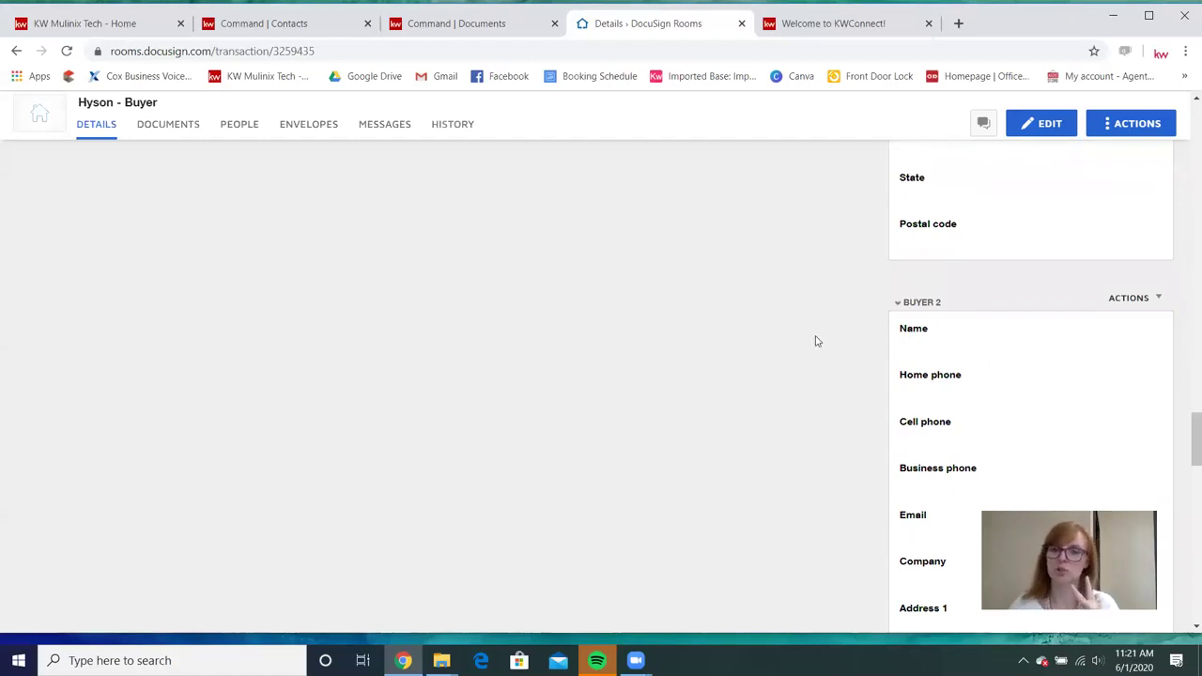
scroll(928, 460, down, 2)
scroll(929, 501, down, 1)
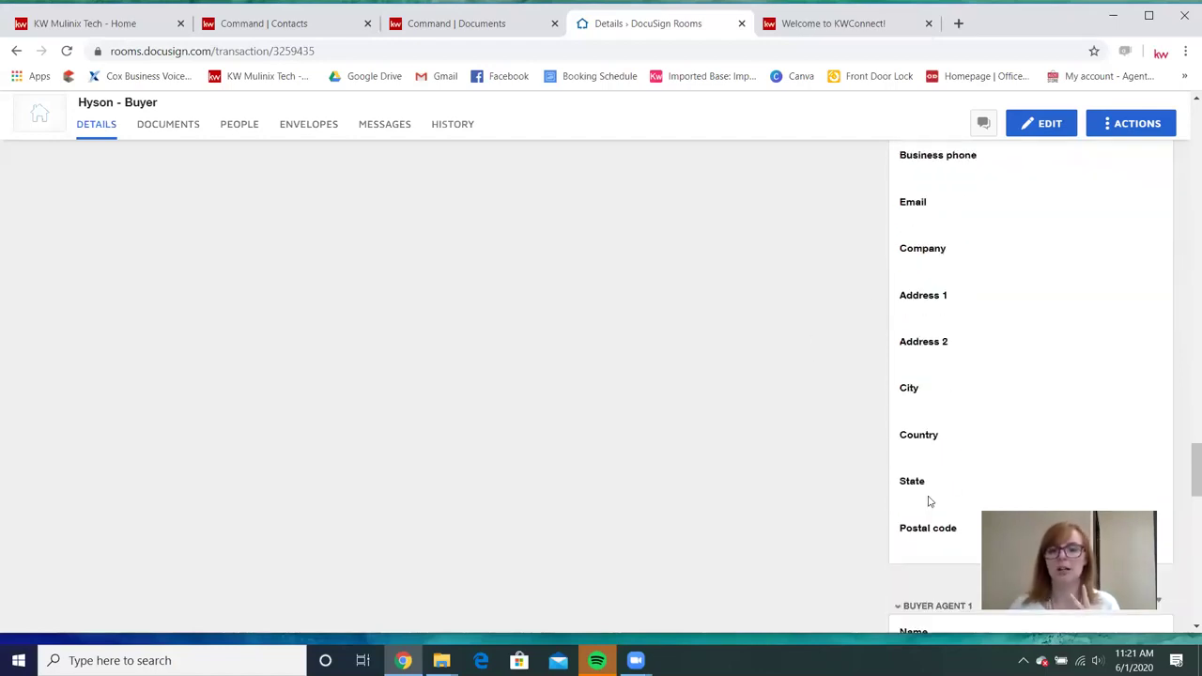
scroll(930, 488, up, 2)
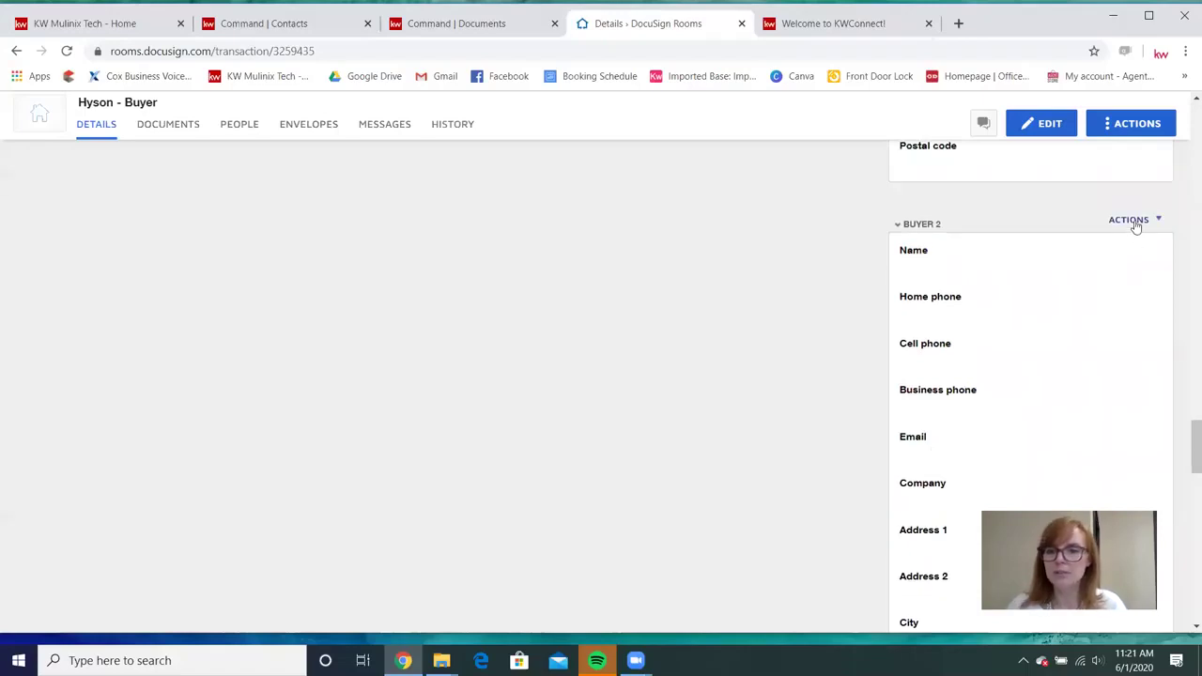
click(1132, 220)
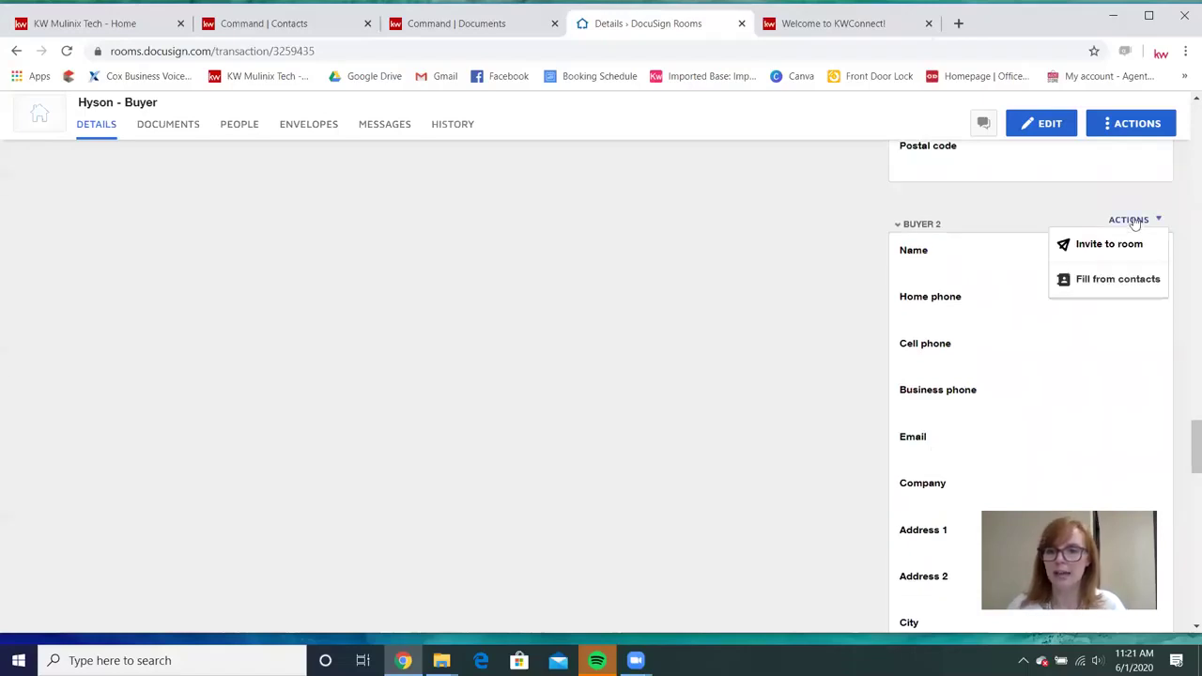
click(813, 299)
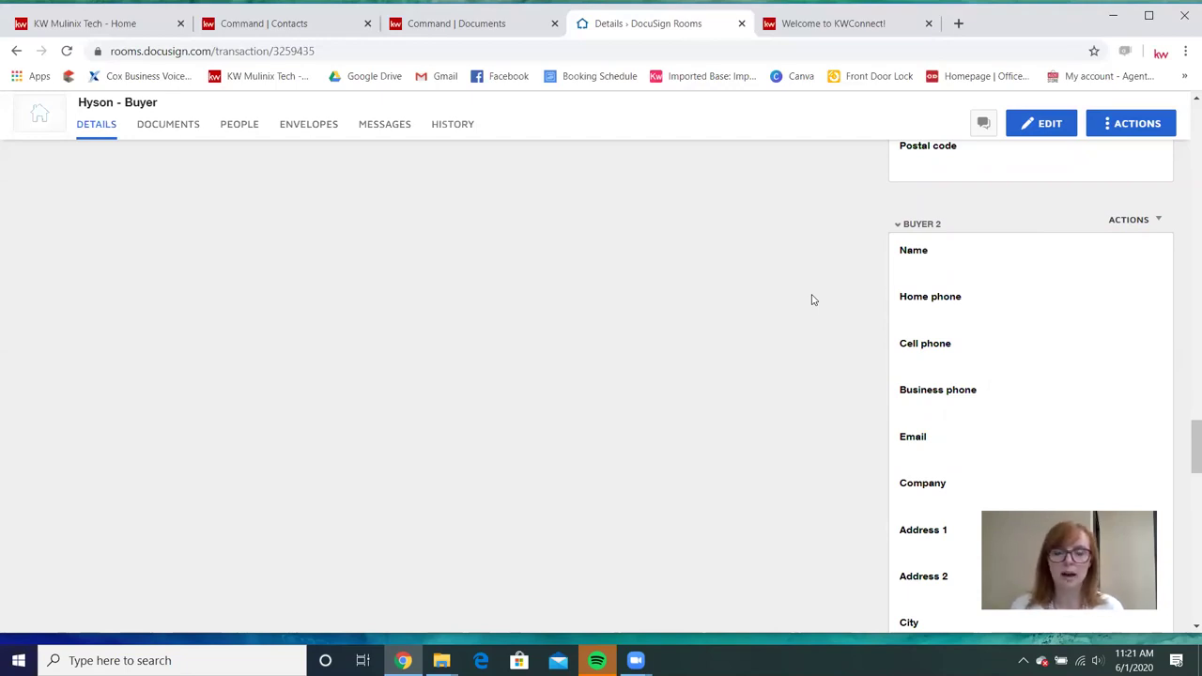
scroll(803, 270, down, 5)
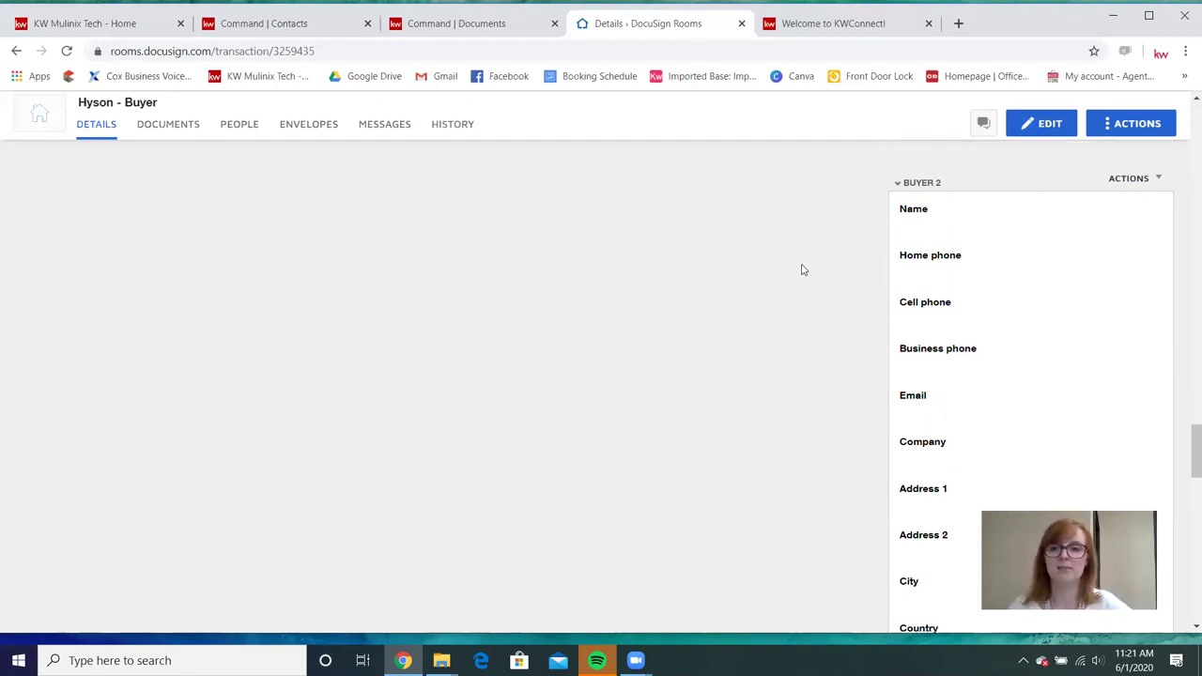
scroll(801, 252, down, 10)
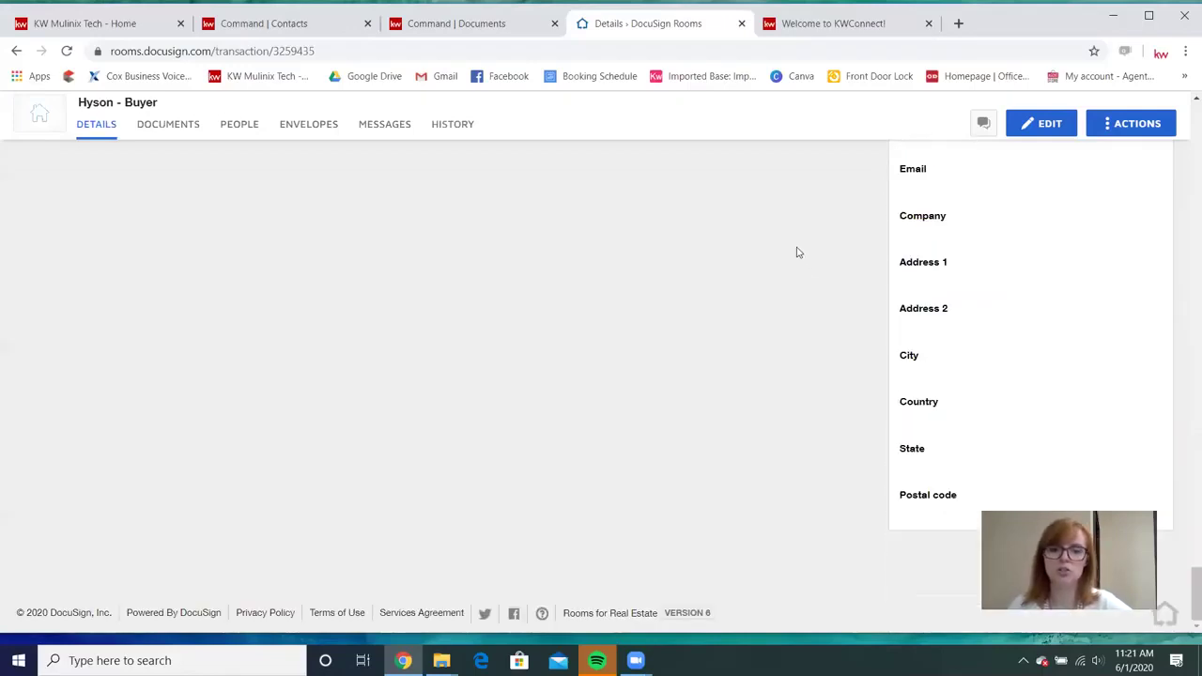
scroll(800, 252, up, 7)
scroll(798, 252, up, 14)
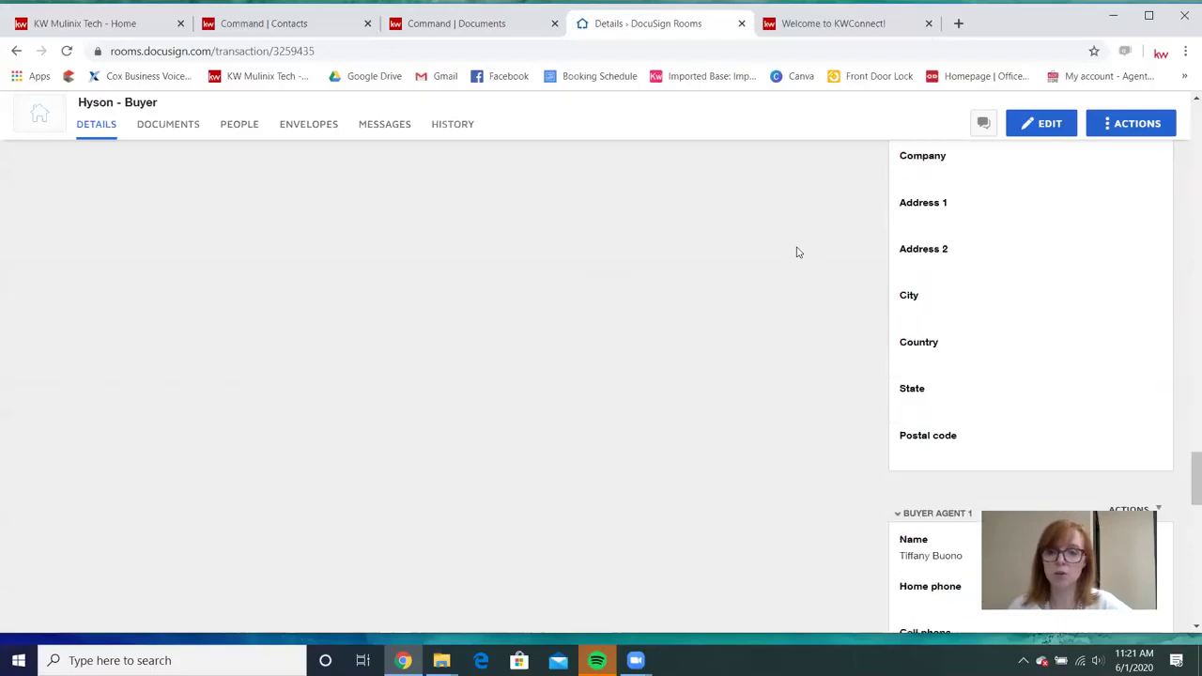
scroll(798, 252, up, 3)
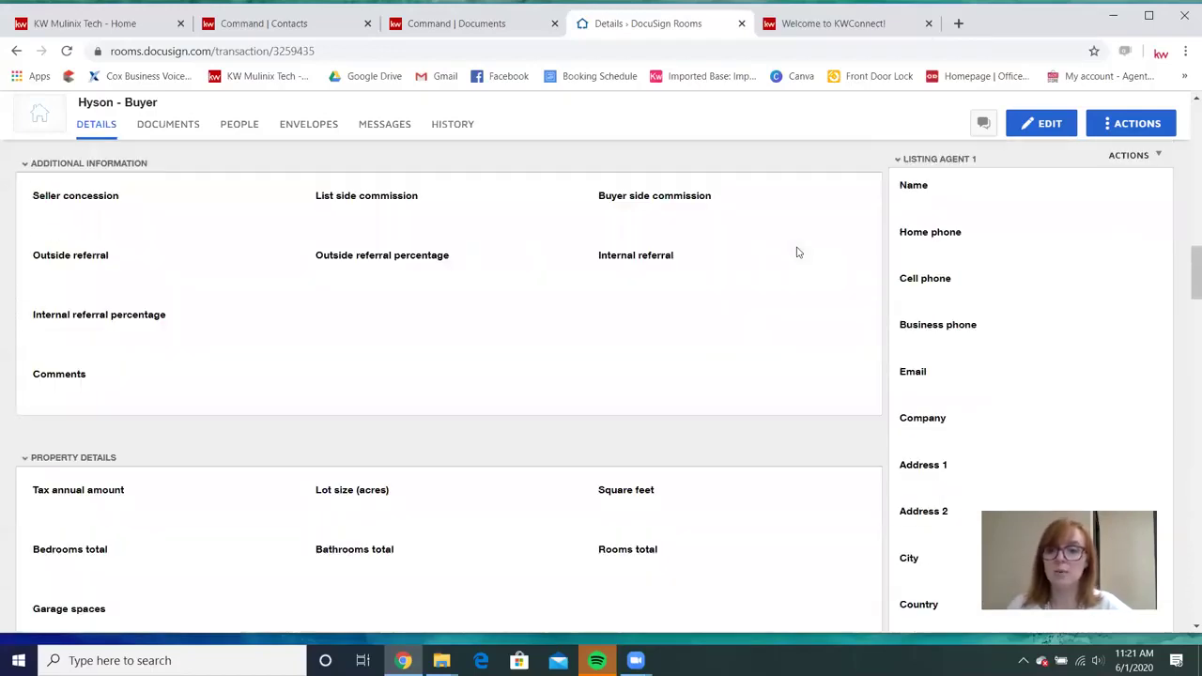
scroll(798, 252, up, 10)
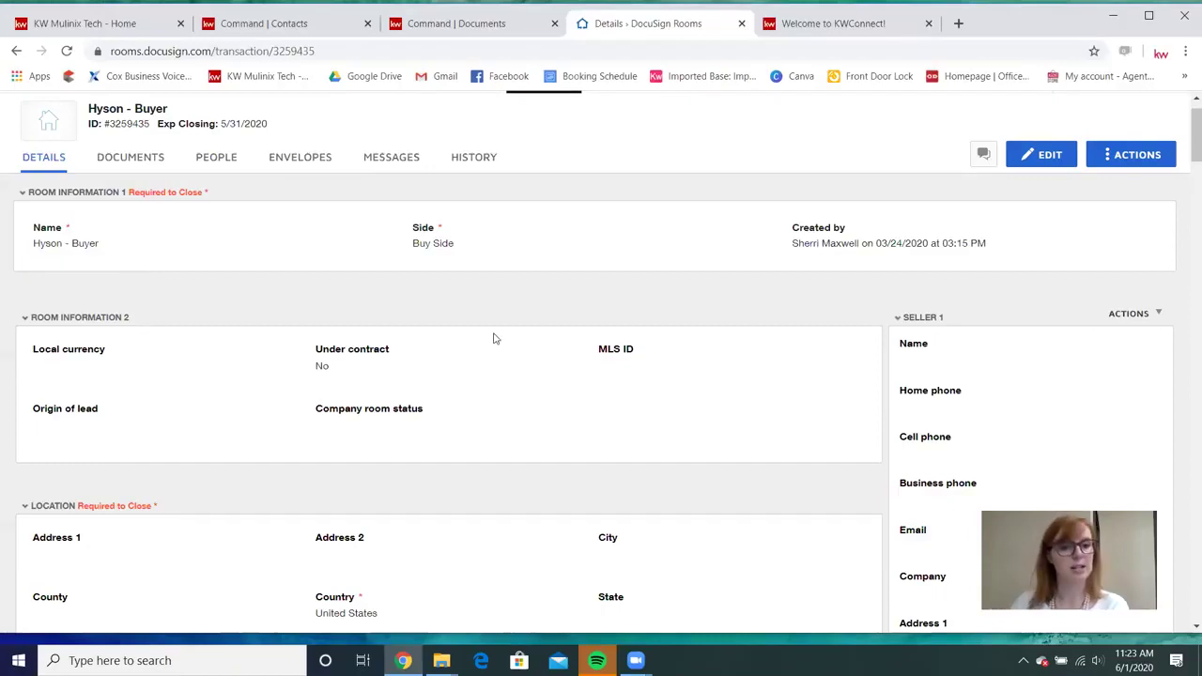
scroll(510, 341, down, 1)
scroll(590, 429, down, 1)
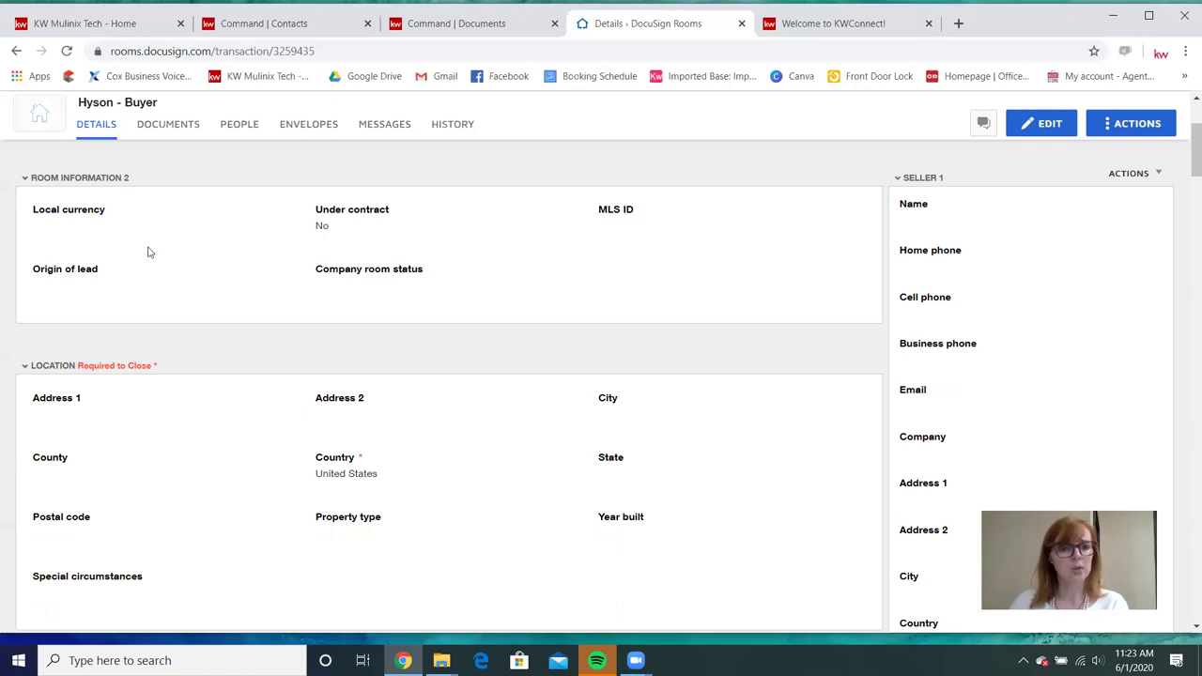
scroll(78, 313, down, 1)
scroll(184, 294, up, 2)
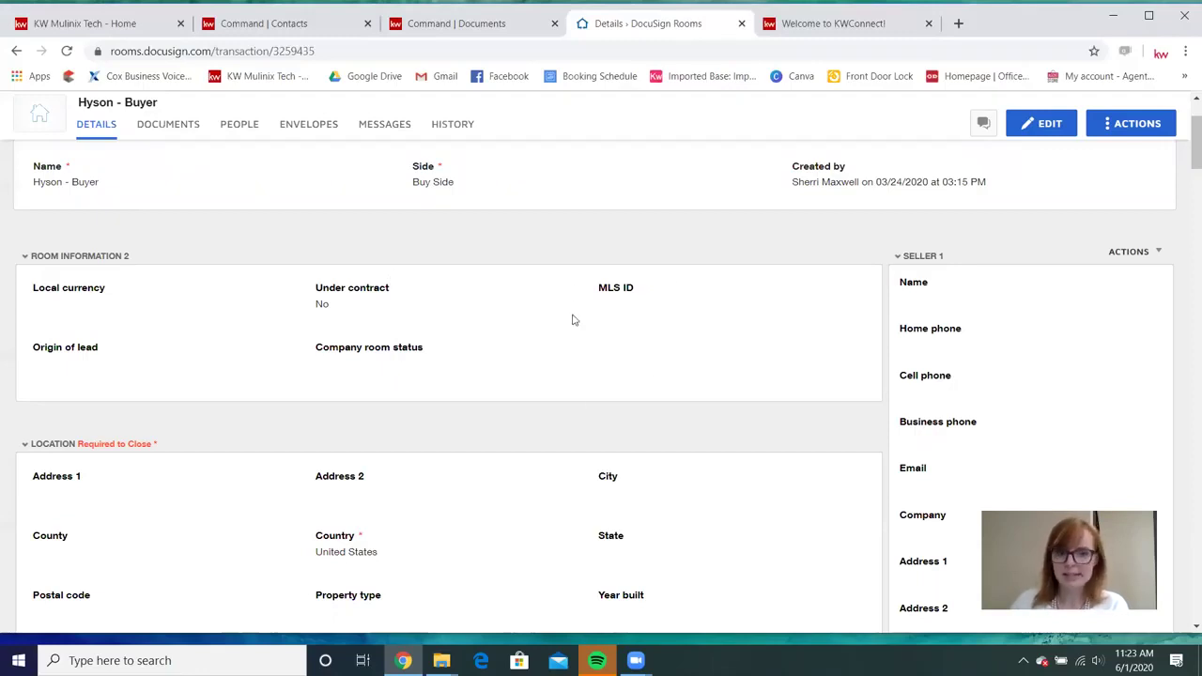
scroll(380, 360, down, 6)
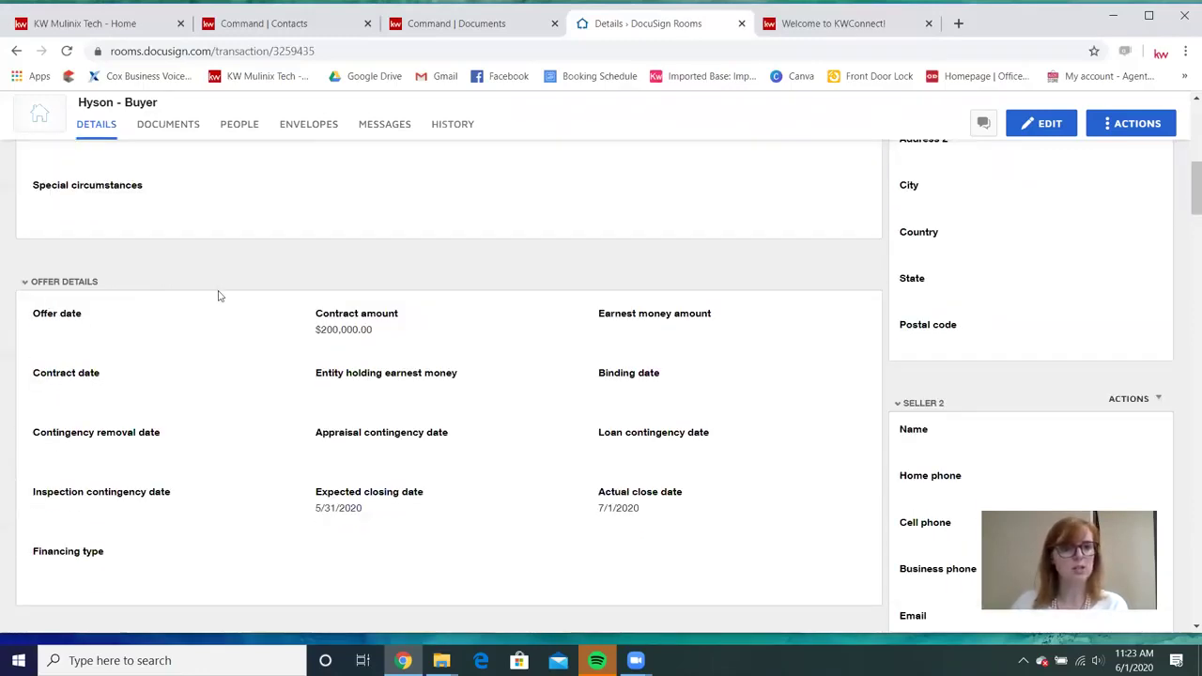
scroll(225, 282, down, 1)
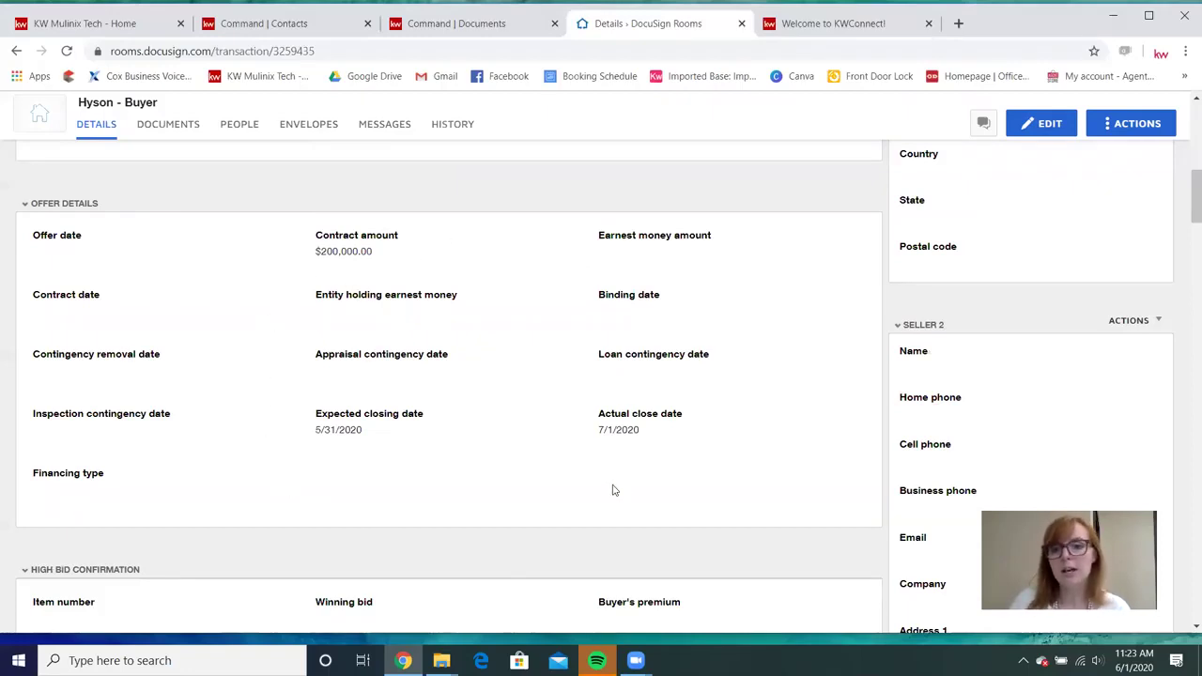
scroll(611, 490, up, 7)
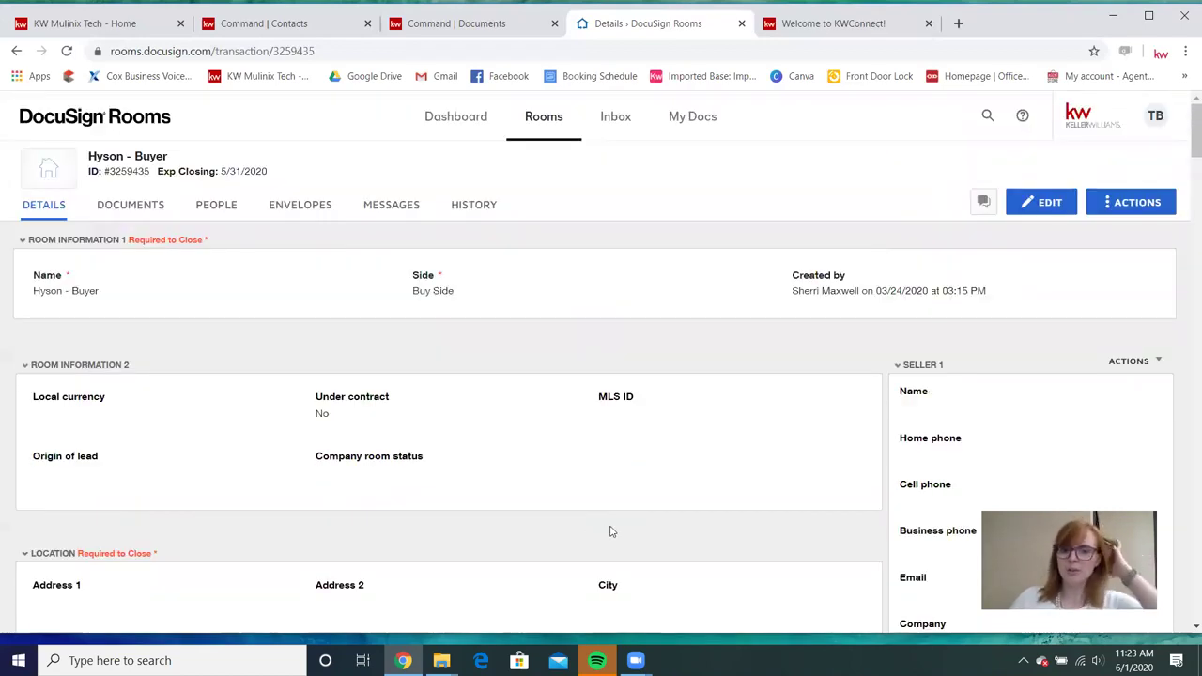
scroll(615, 526, down, 7)
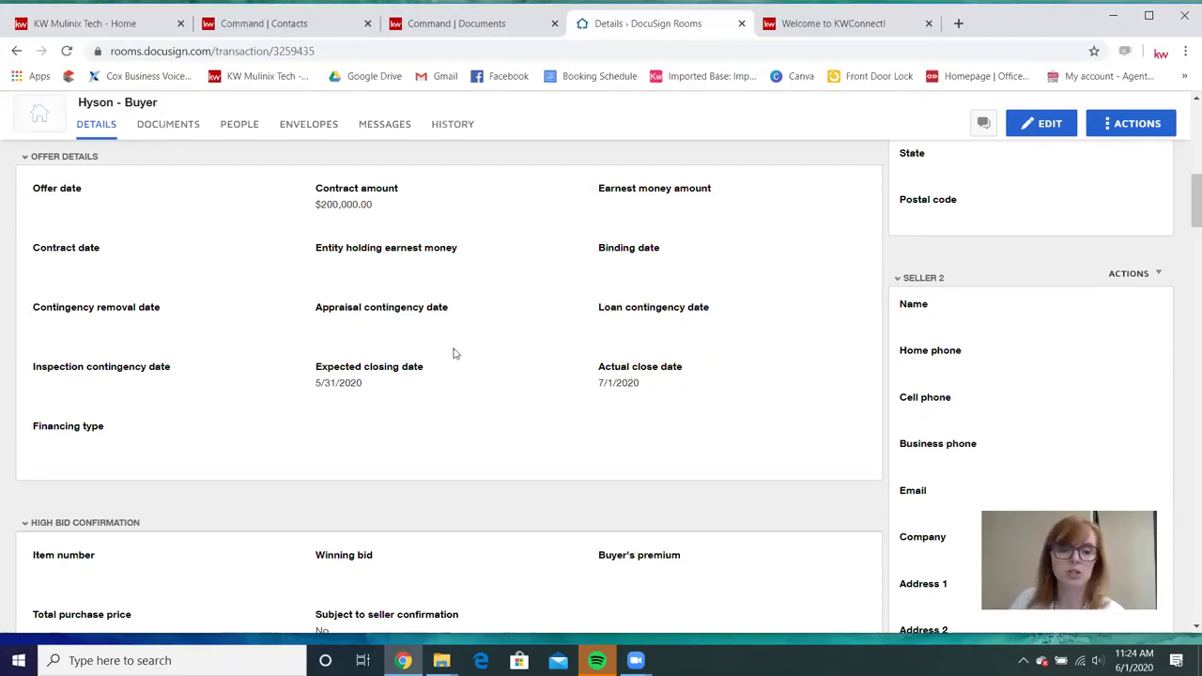
scroll(454, 353, down, 3)
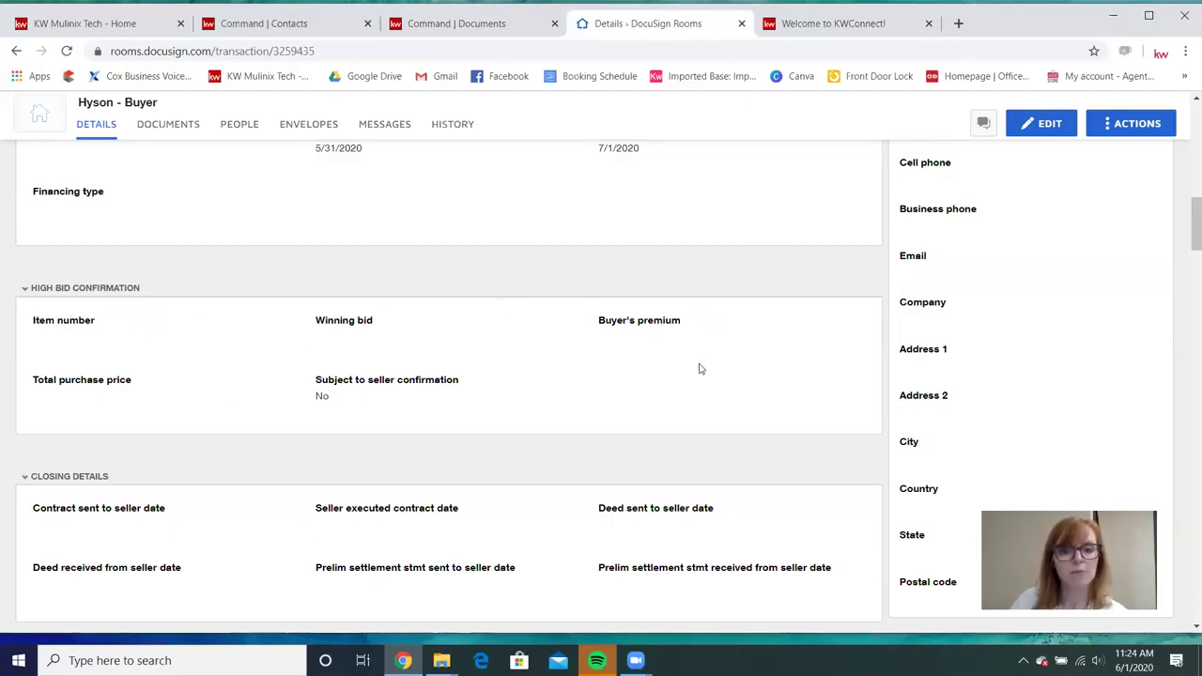
scroll(558, 326, down, 2)
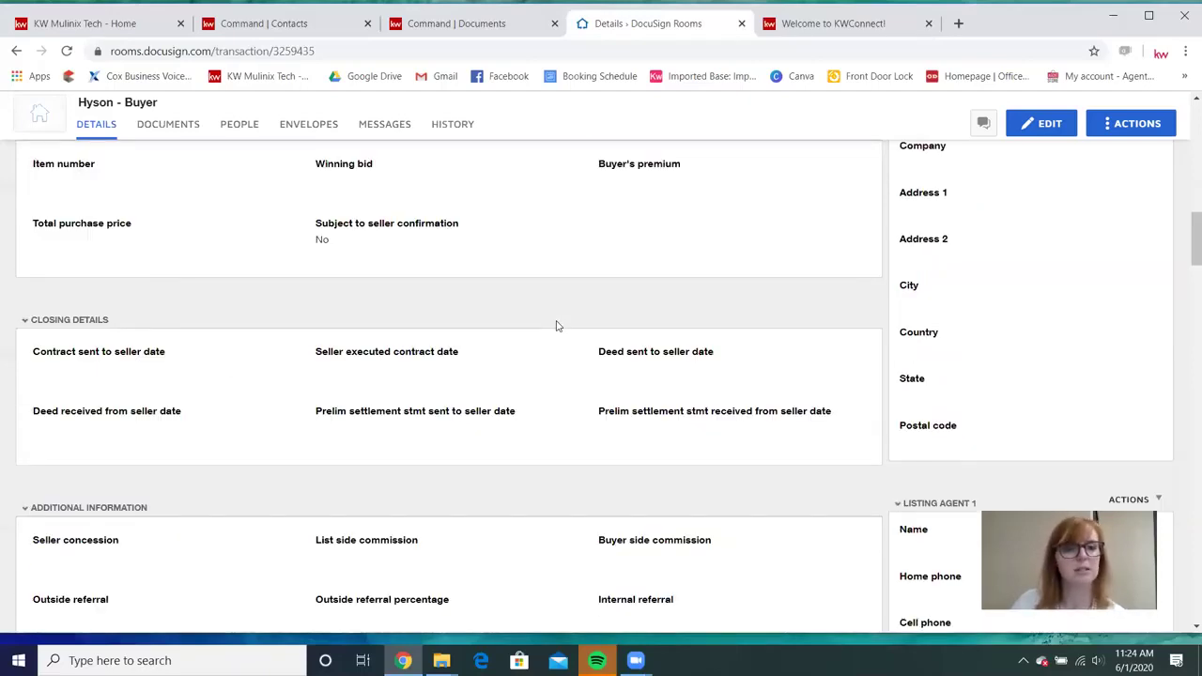
scroll(567, 323, down, 3)
scroll(568, 322, up, 5)
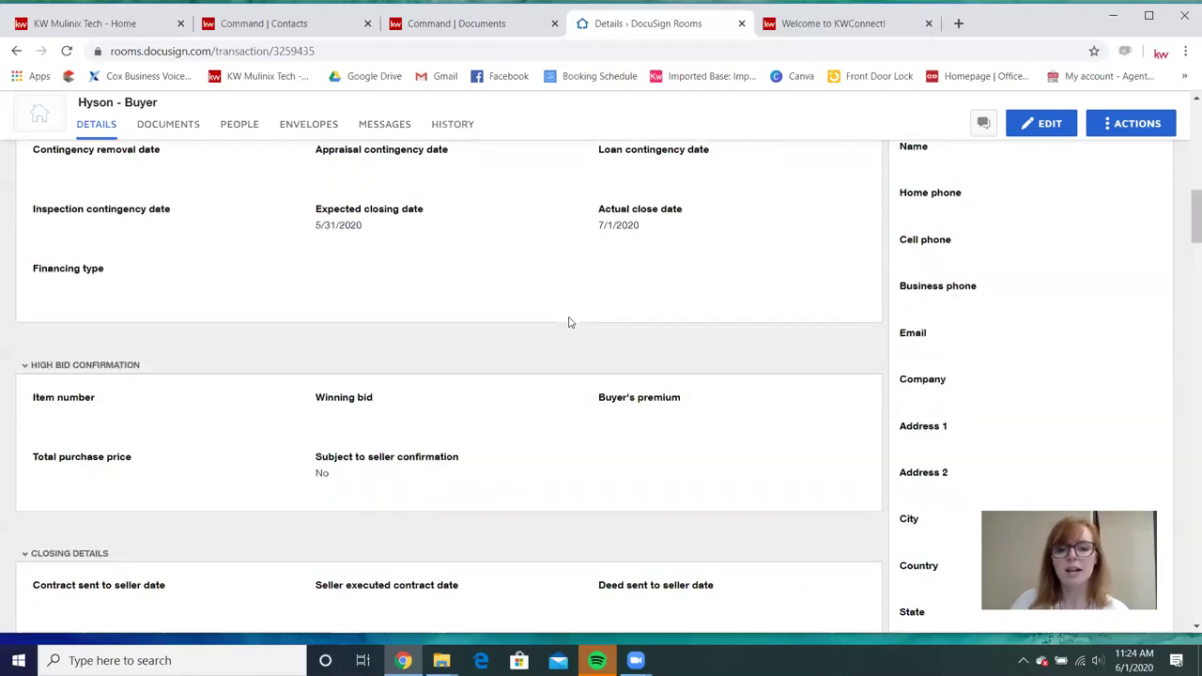
scroll(568, 322, down, 7)
scroll(568, 321, down, 2)
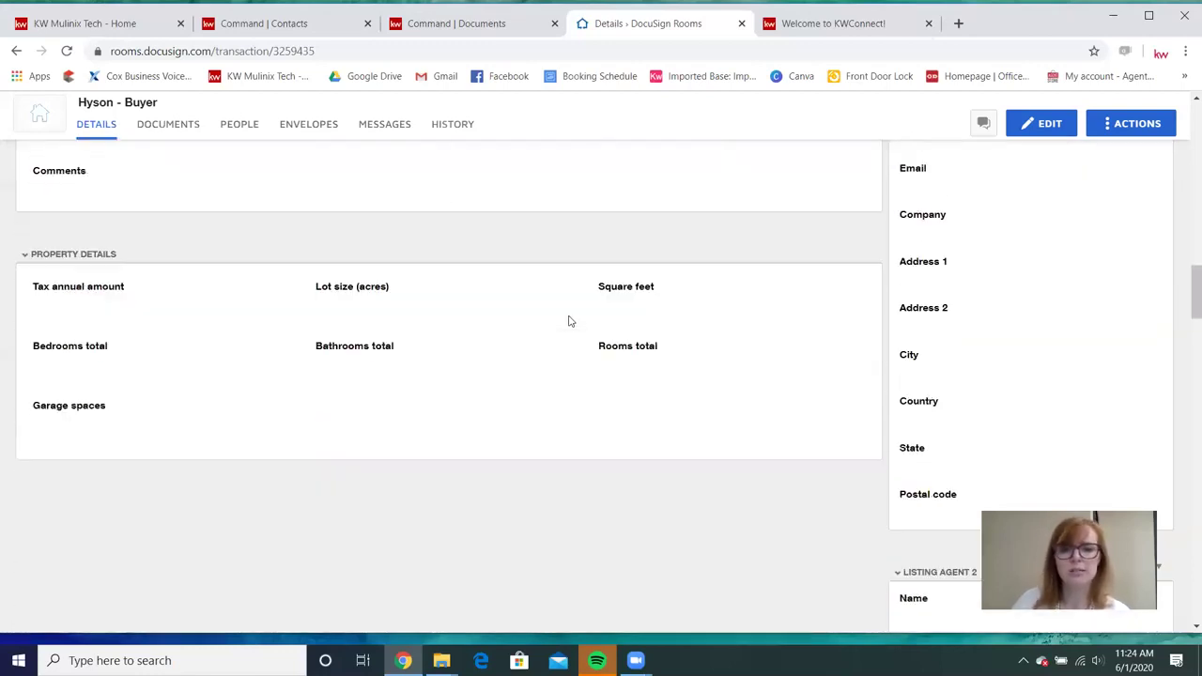
scroll(569, 319, up, 12)
scroll(573, 315, up, 4)
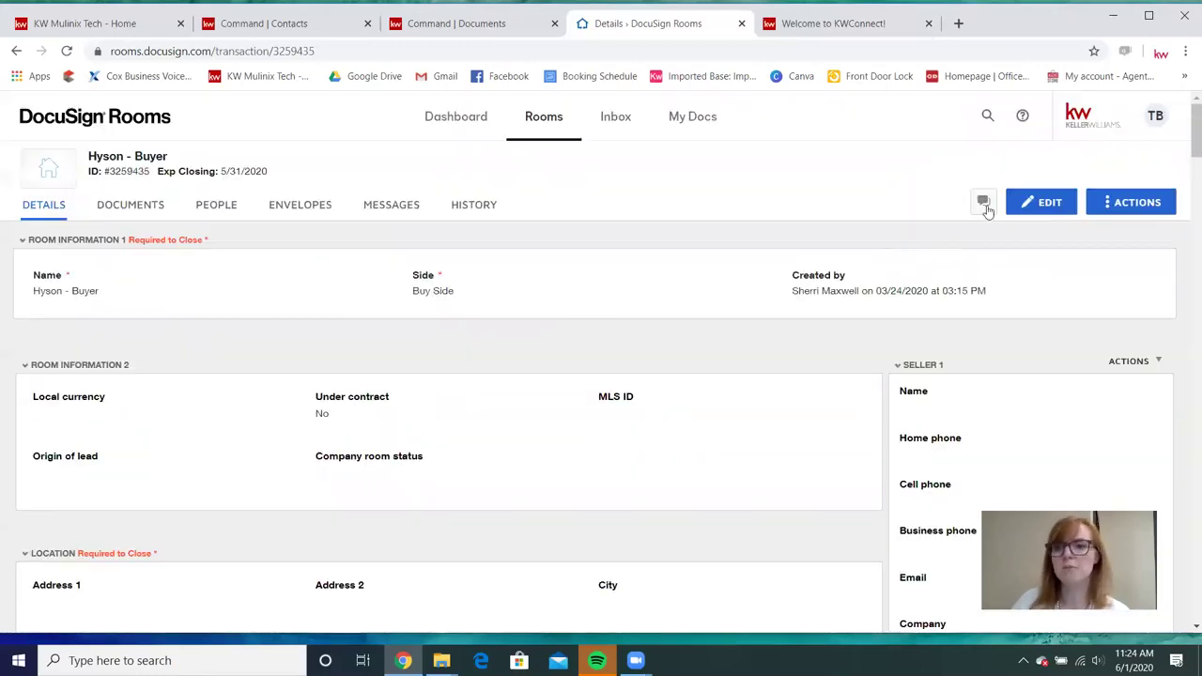
click(1033, 203)
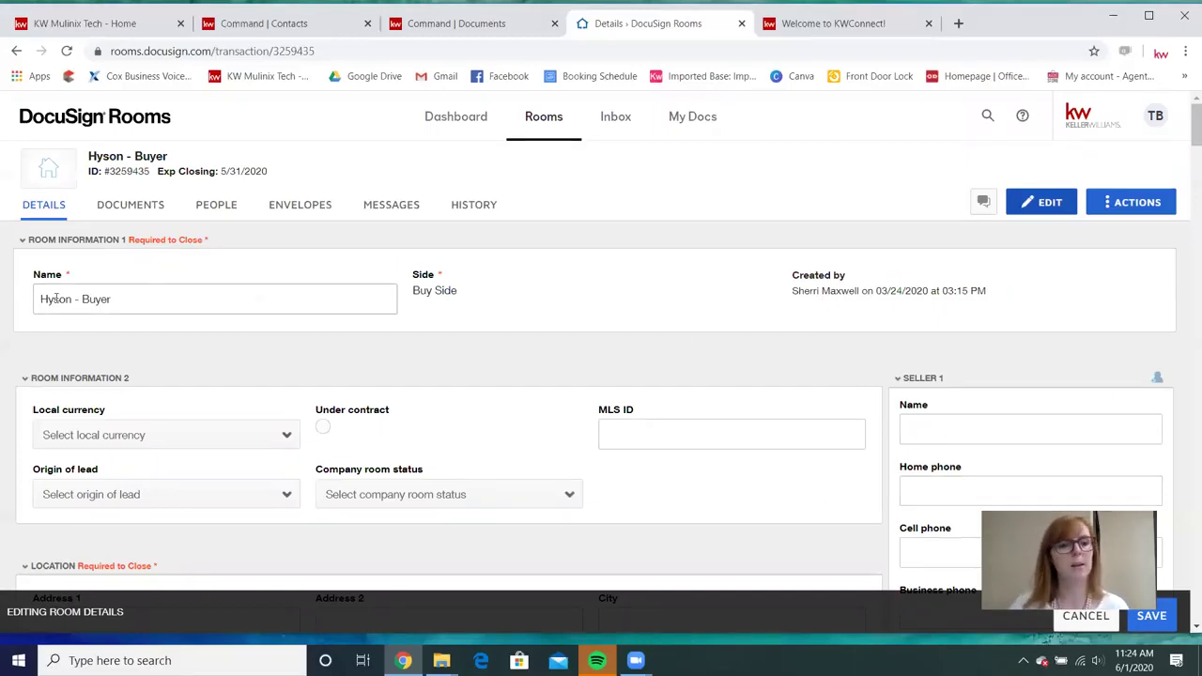
drag(72, 299, 38, 302)
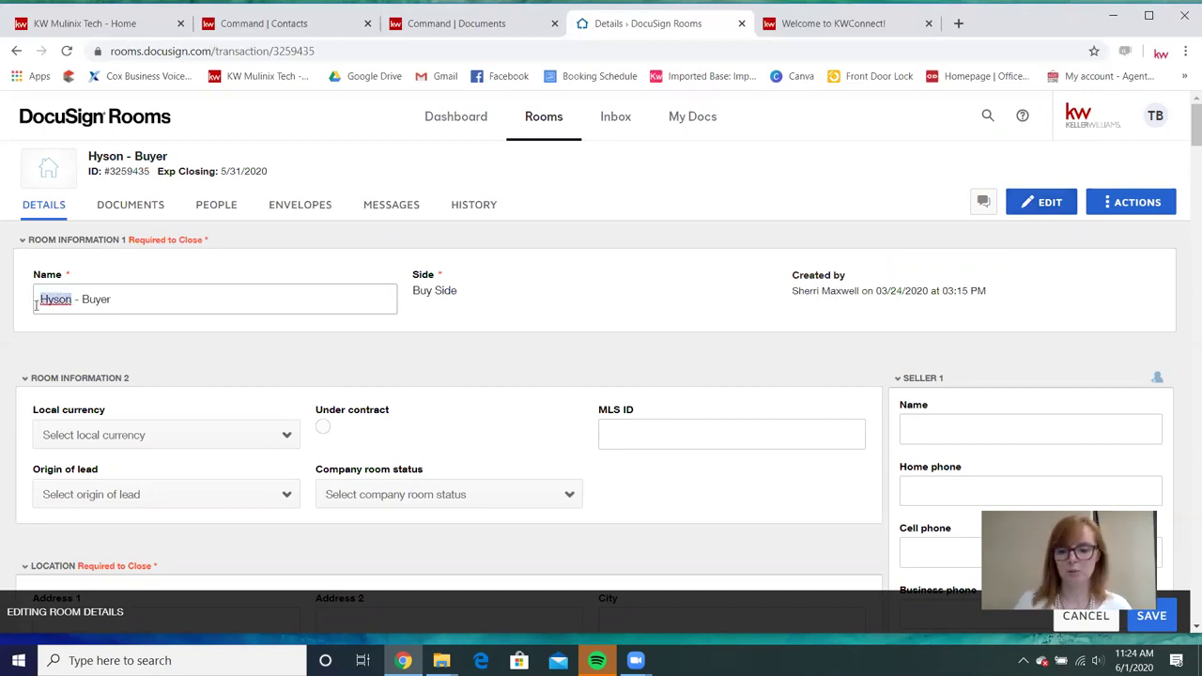
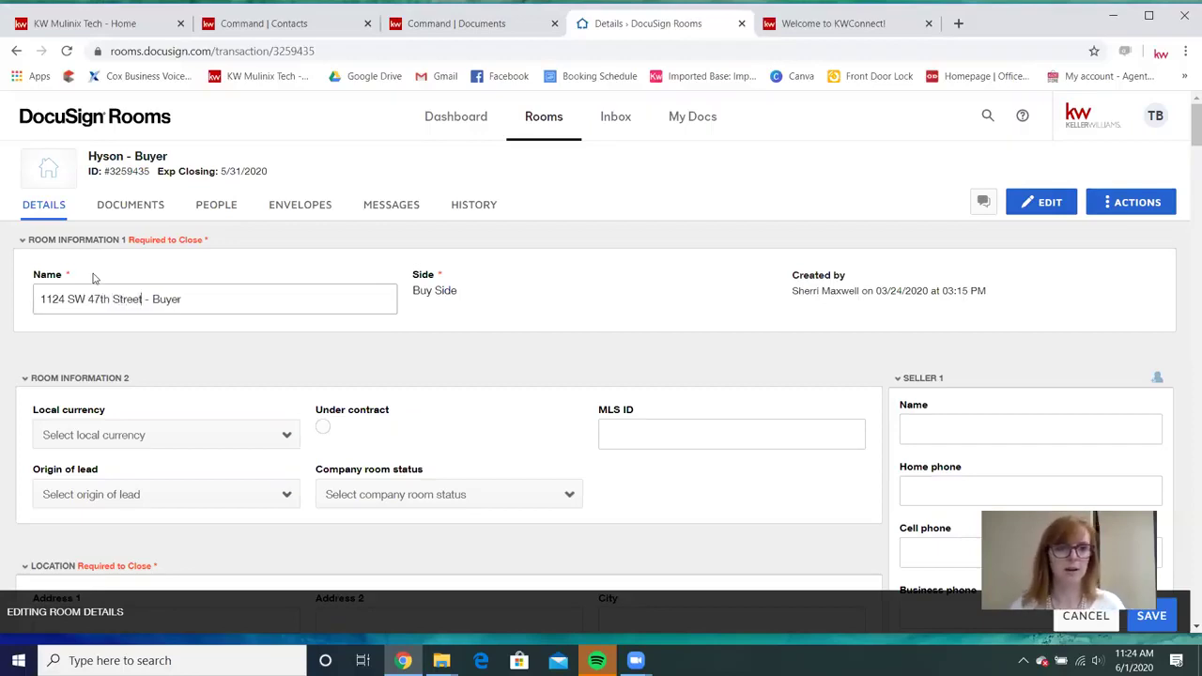
click(241, 299)
text((Hyson))
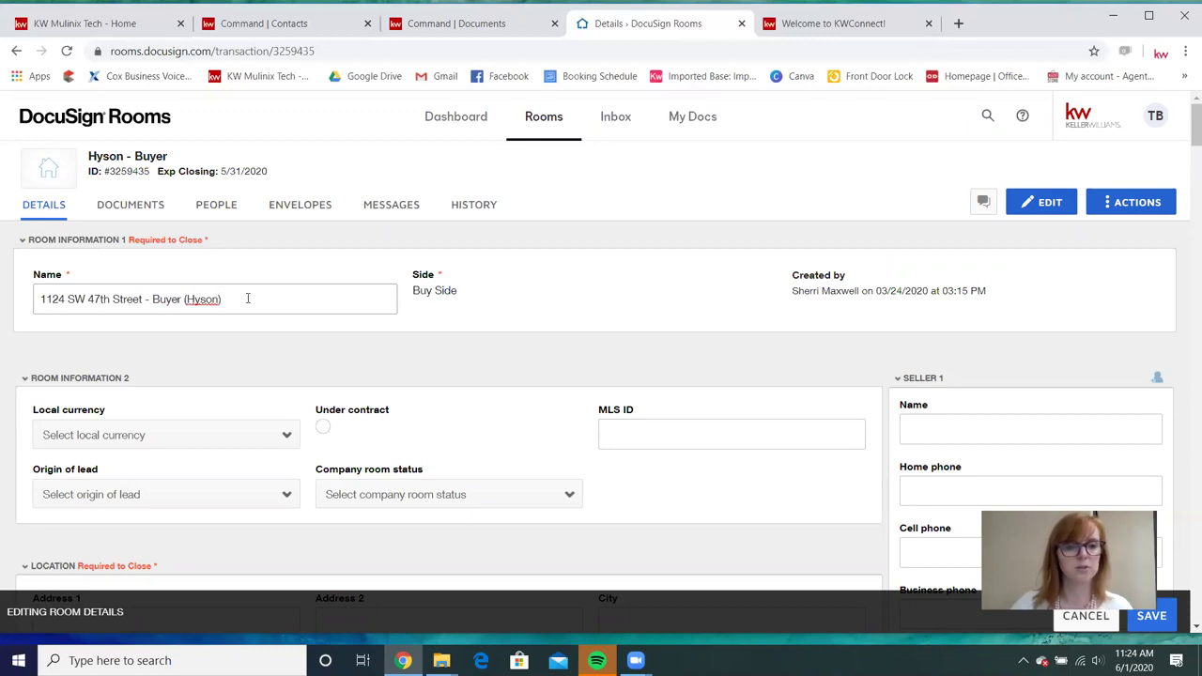
scroll(611, 314, down, 1)
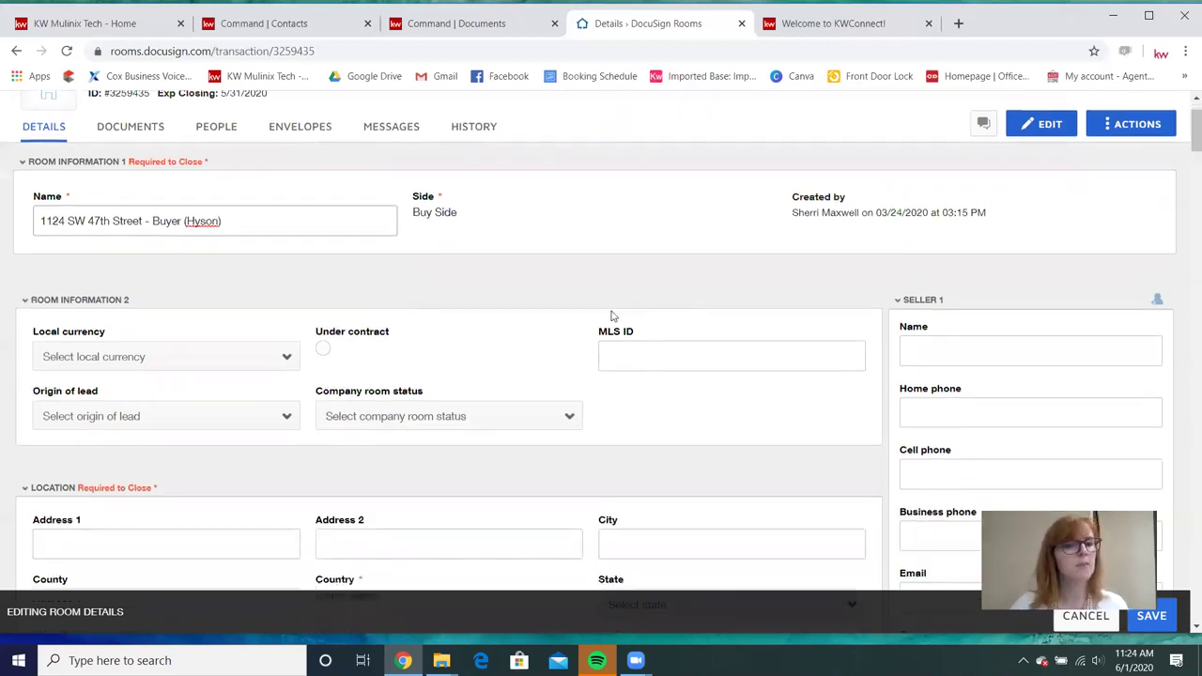
Choose USD - United States Dollar from the Local currency list.
click(263, 353)
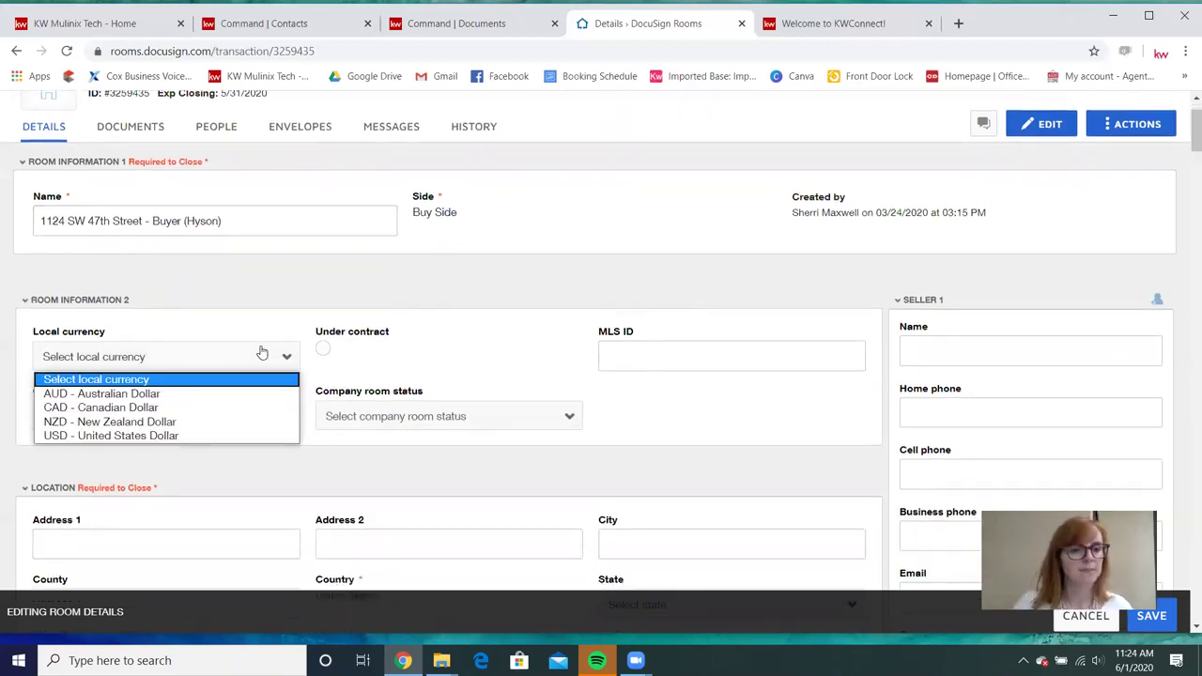
click(241, 449)
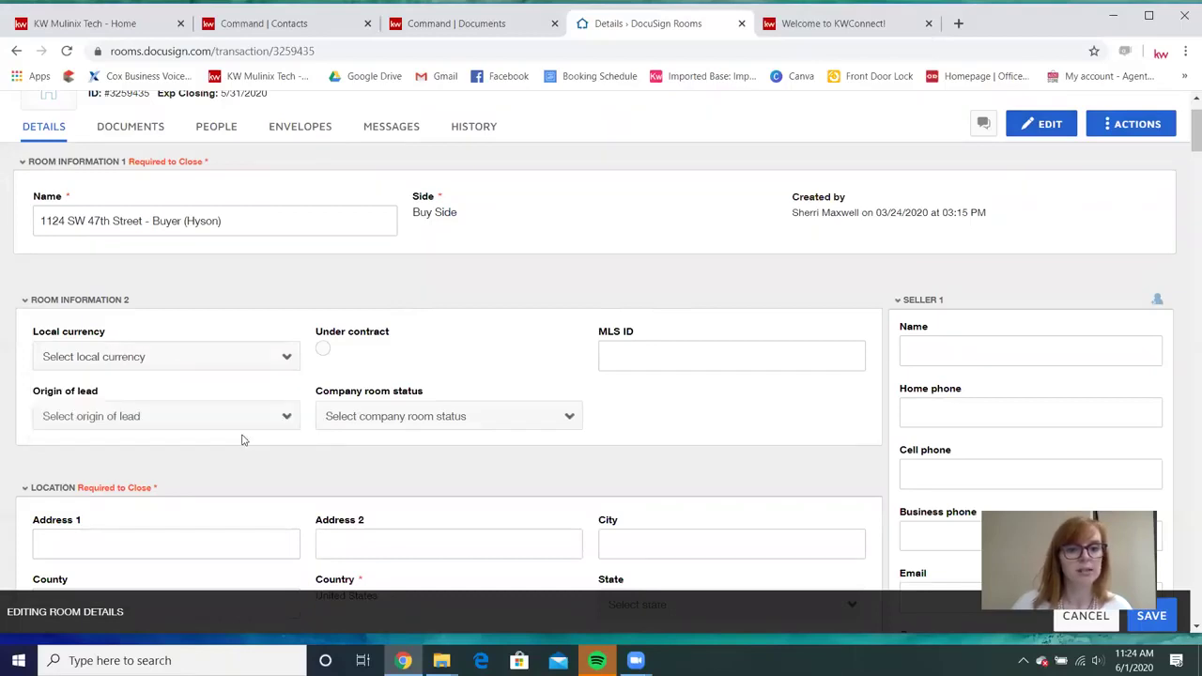
click(215, 366)
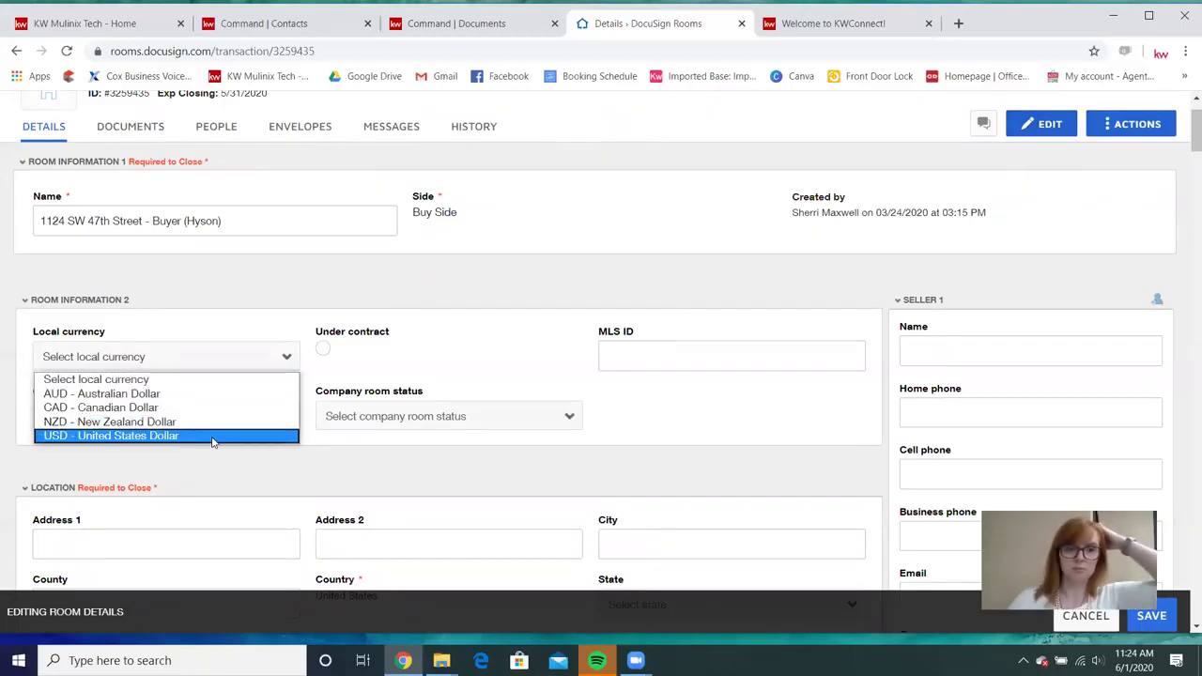
click(213, 437)
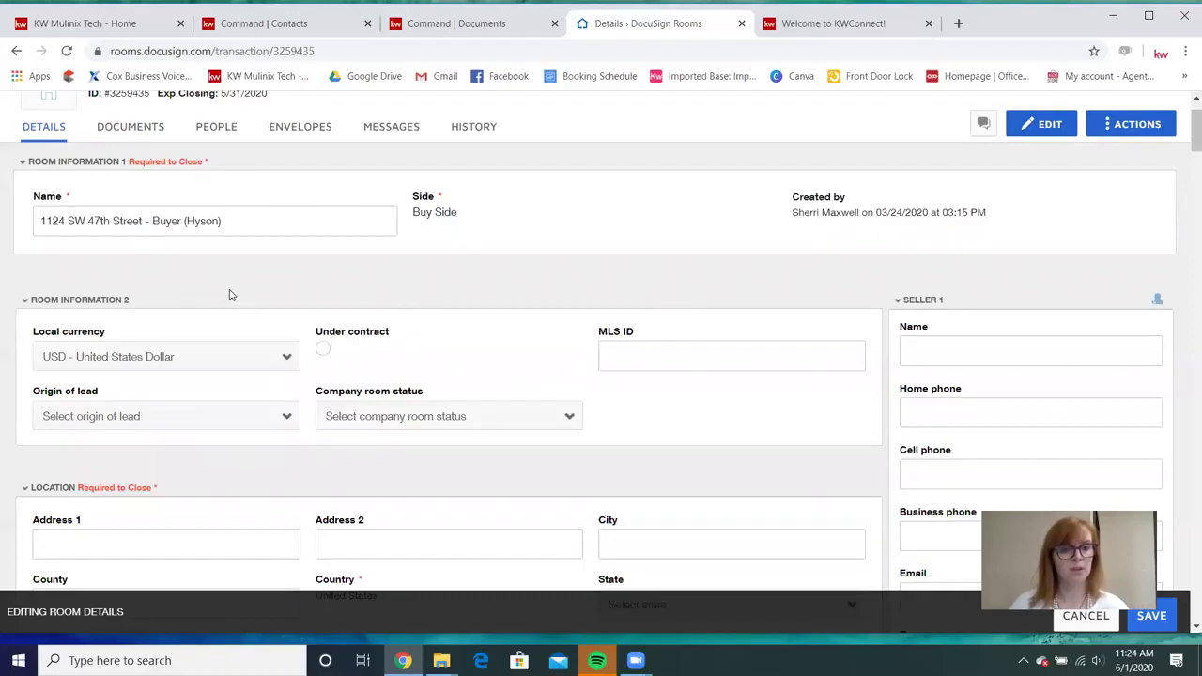
scroll(228, 296, down, 1)
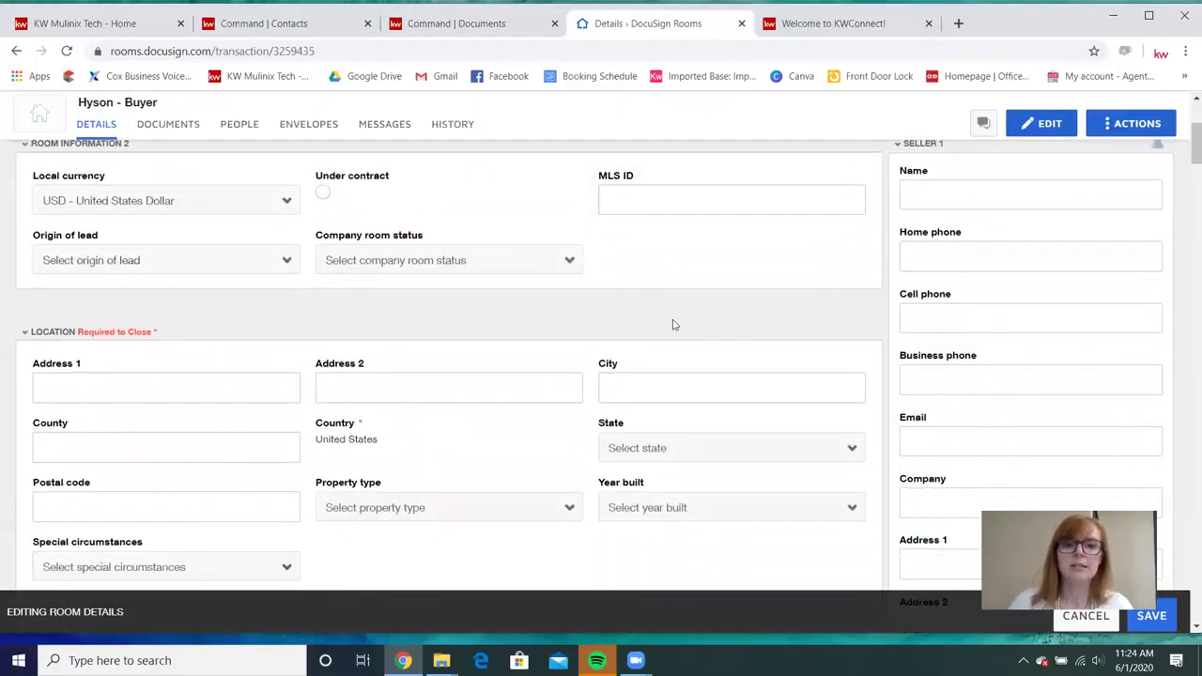
scroll(611, 336, down, 1)
click(147, 320)
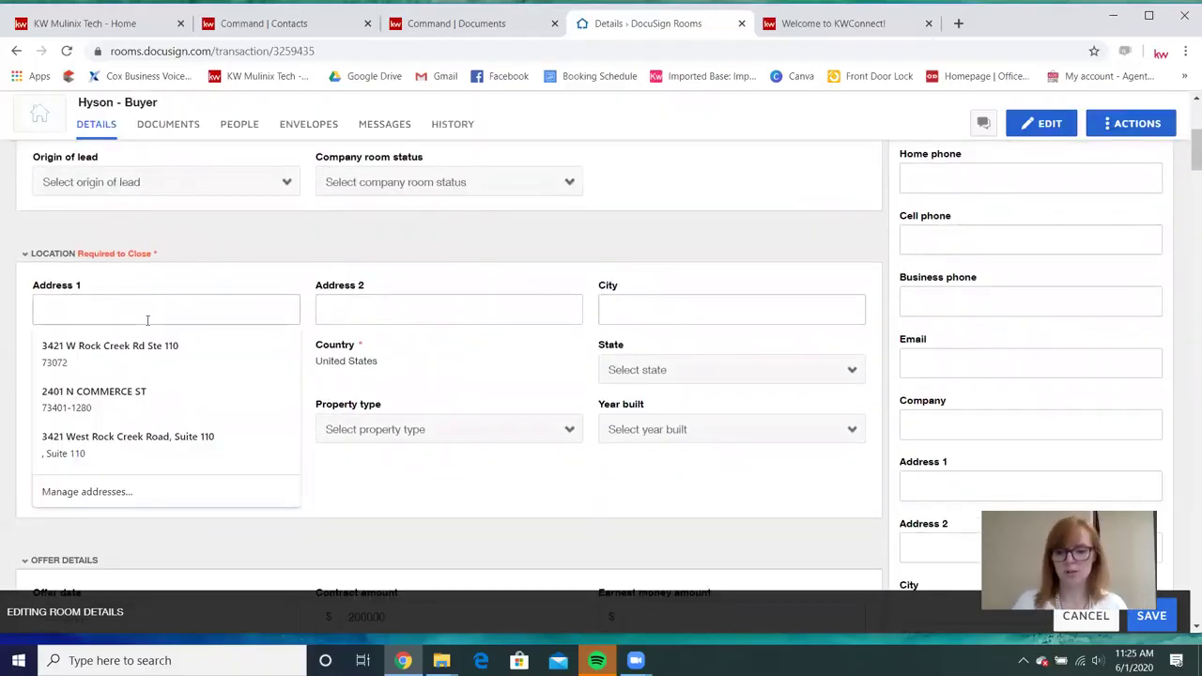
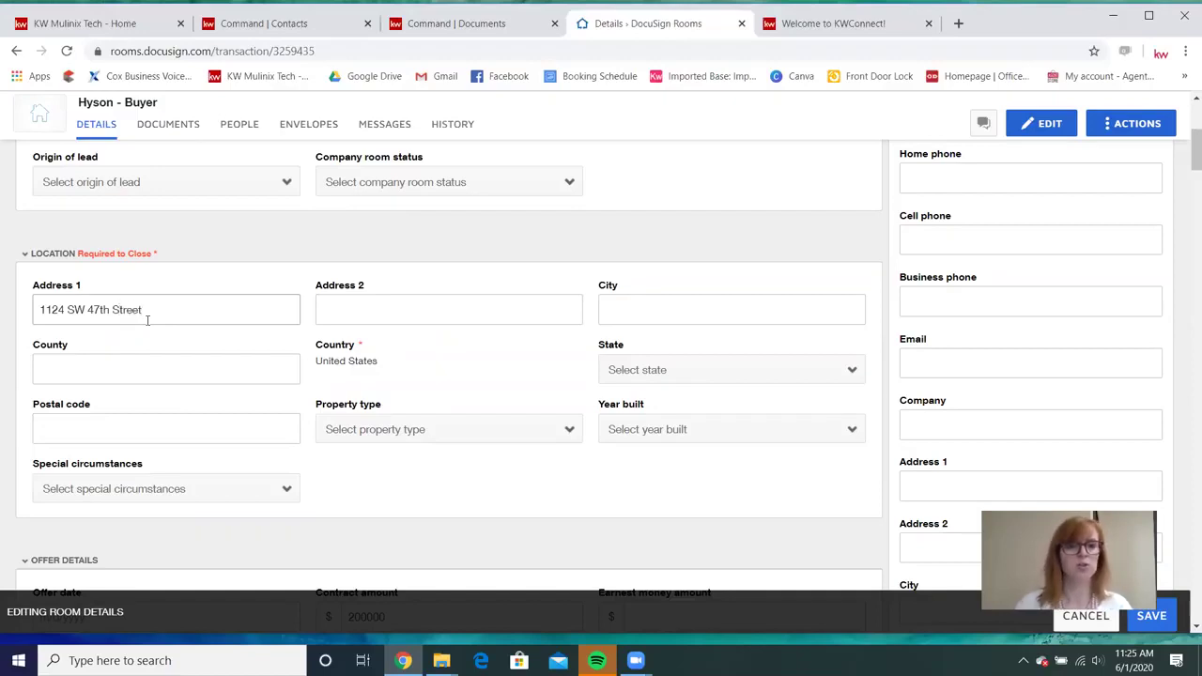
click(675, 317)
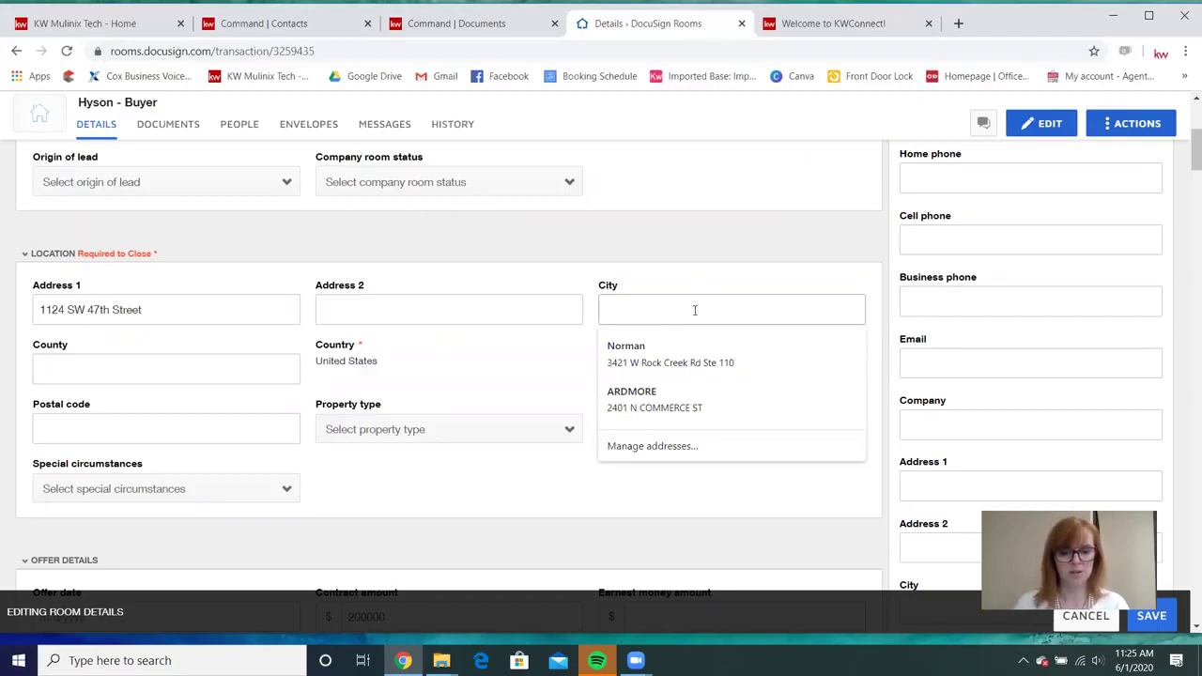
text(Norma)
key(Caps_Lock)
text(N)
key(BackSpace)
key(Caps_Lock)
text(n)
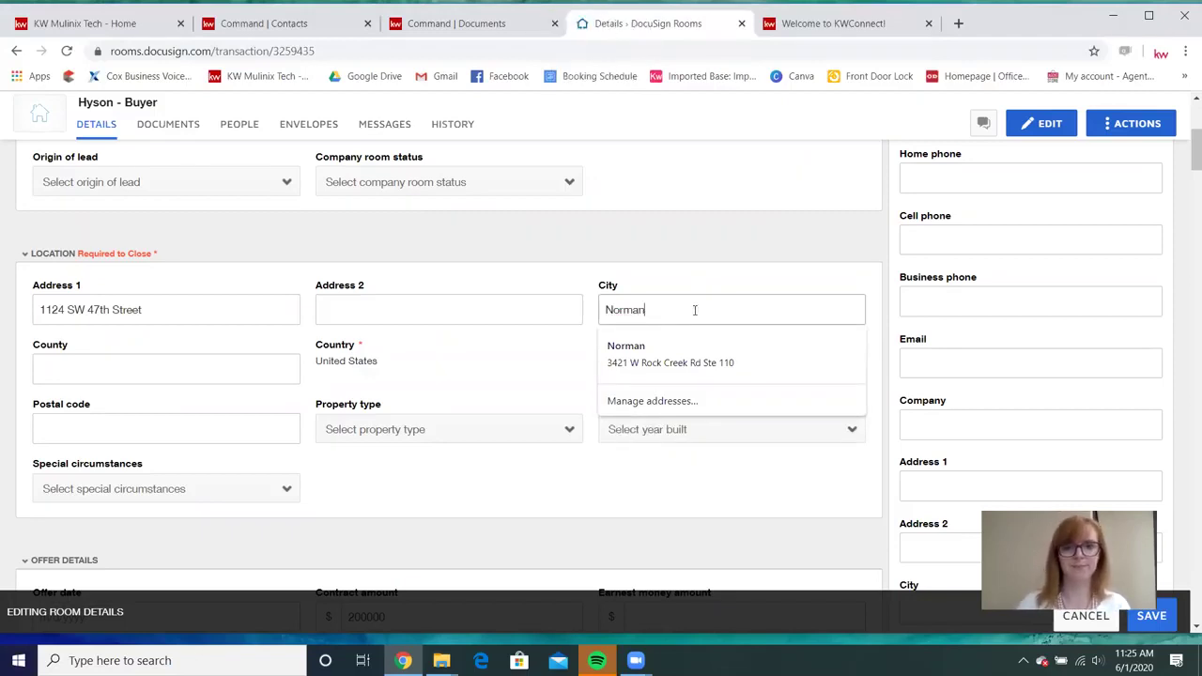
Set the county to Cleveland, replacing the mistakenly entered Oklahoma.
click(167, 365)
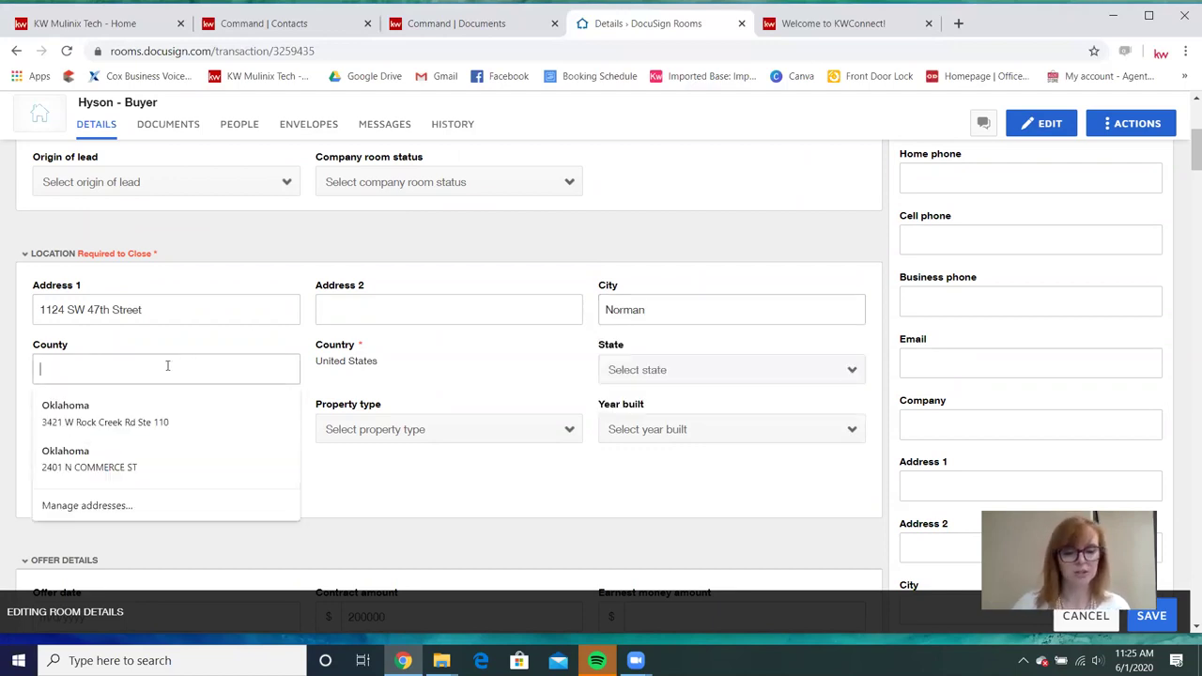
text(Oklahoma)
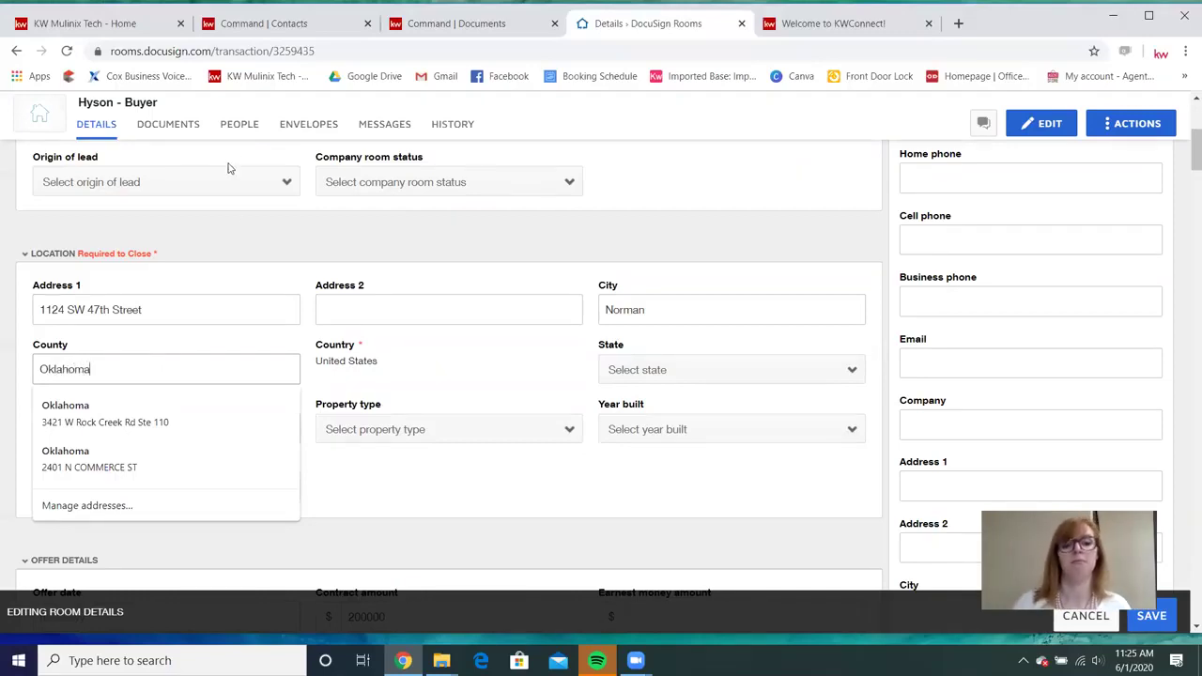
click(256, 343)
drag(113, 365, 25, 375)
text(Clevel)
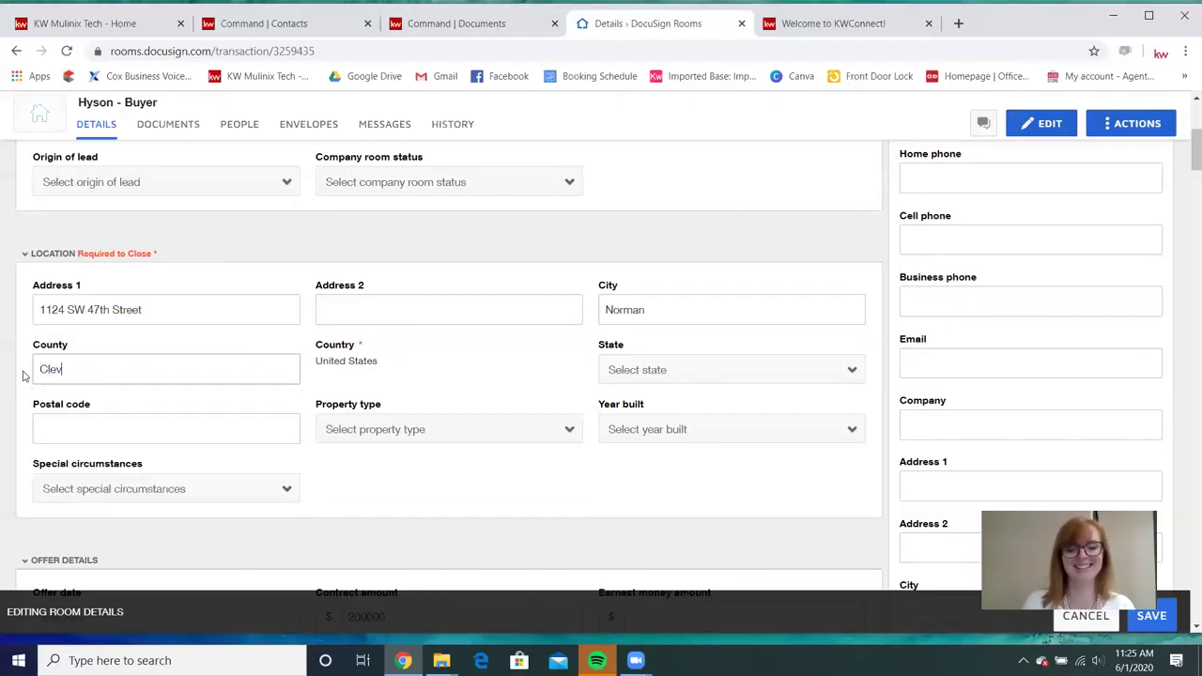
key(BackSpace)
key(BackSpace)
text(r)
key(BackSpace)
text(e)
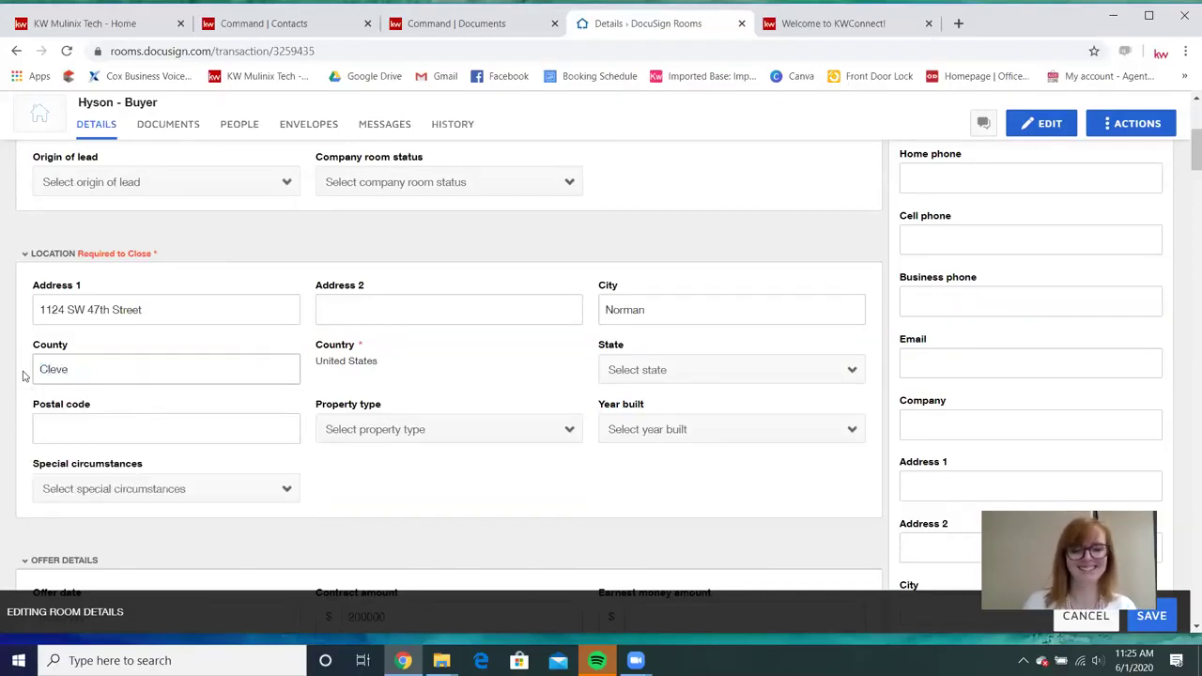
text(land)
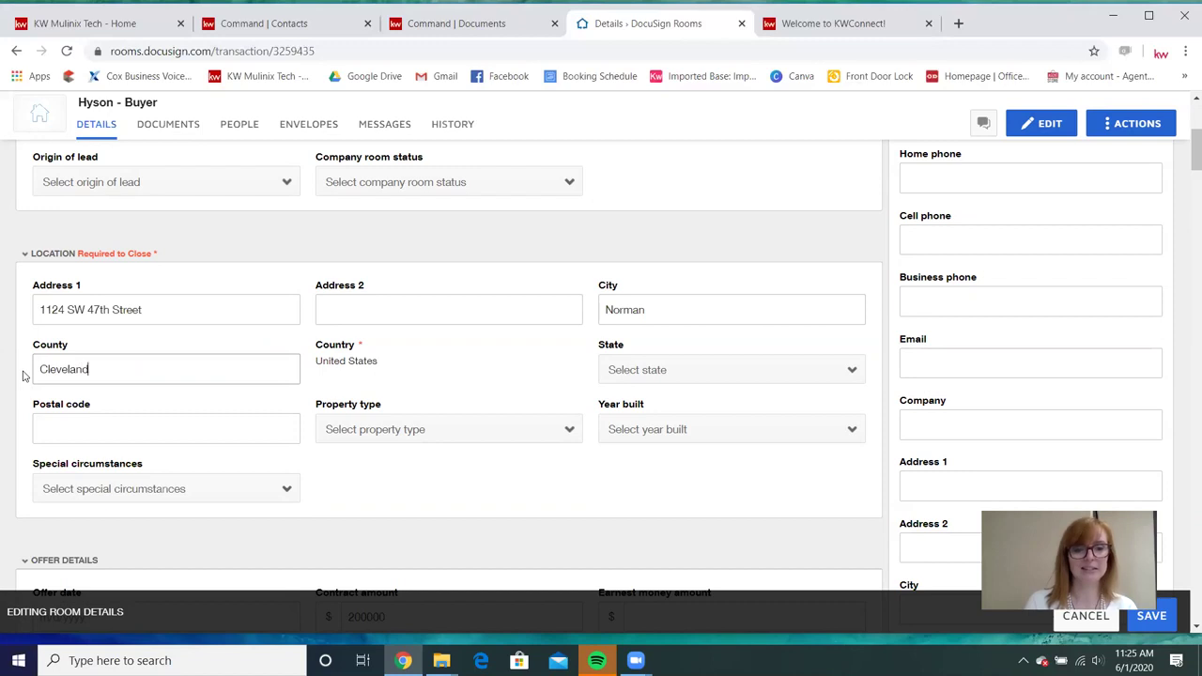
click(19, 364)
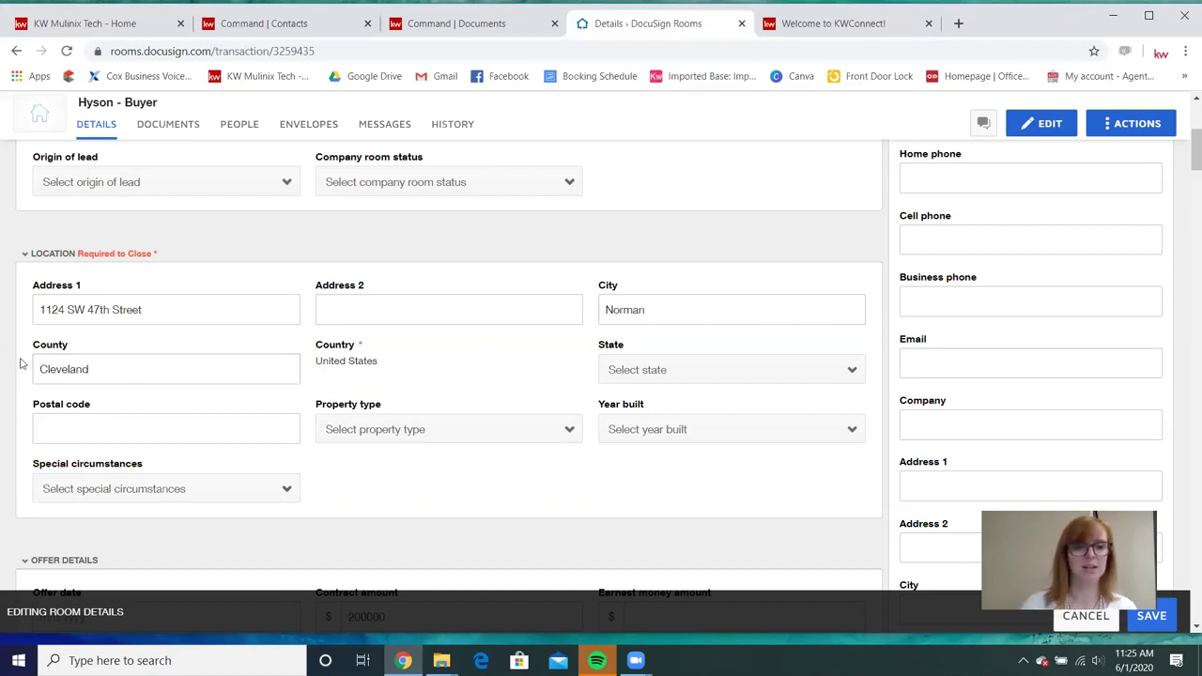
Set the state to Oklahoma and the postal code to 73072.
click(644, 375)
scroll(656, 272, down, 10)
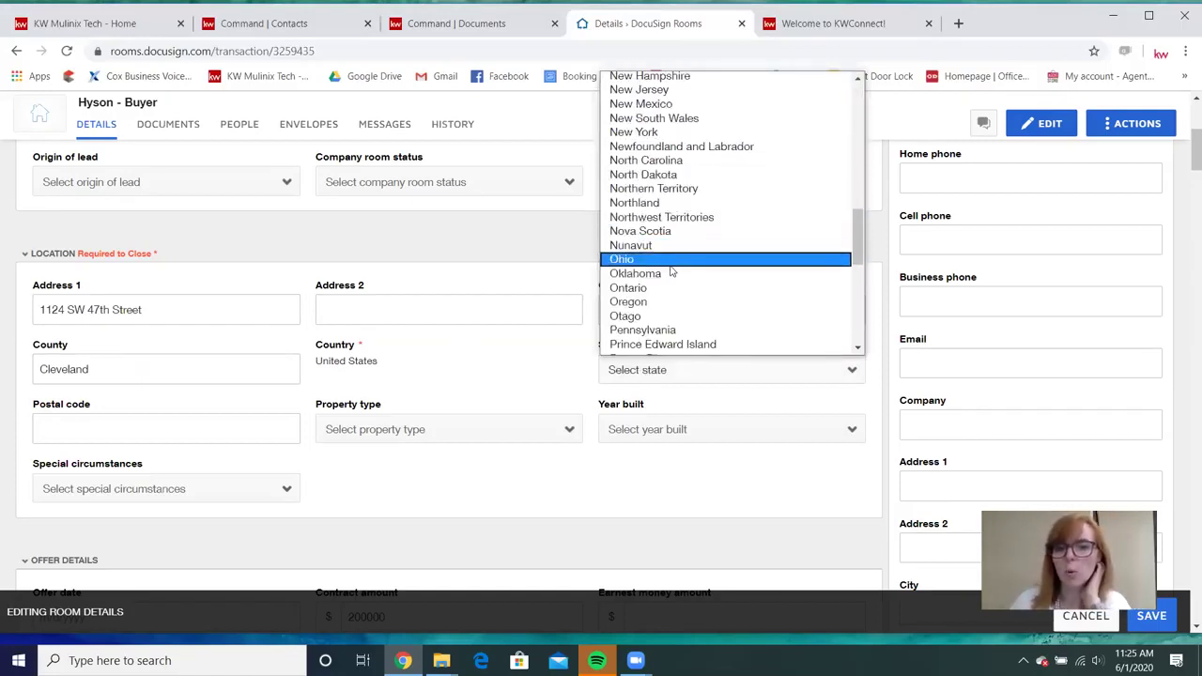
click(668, 274)
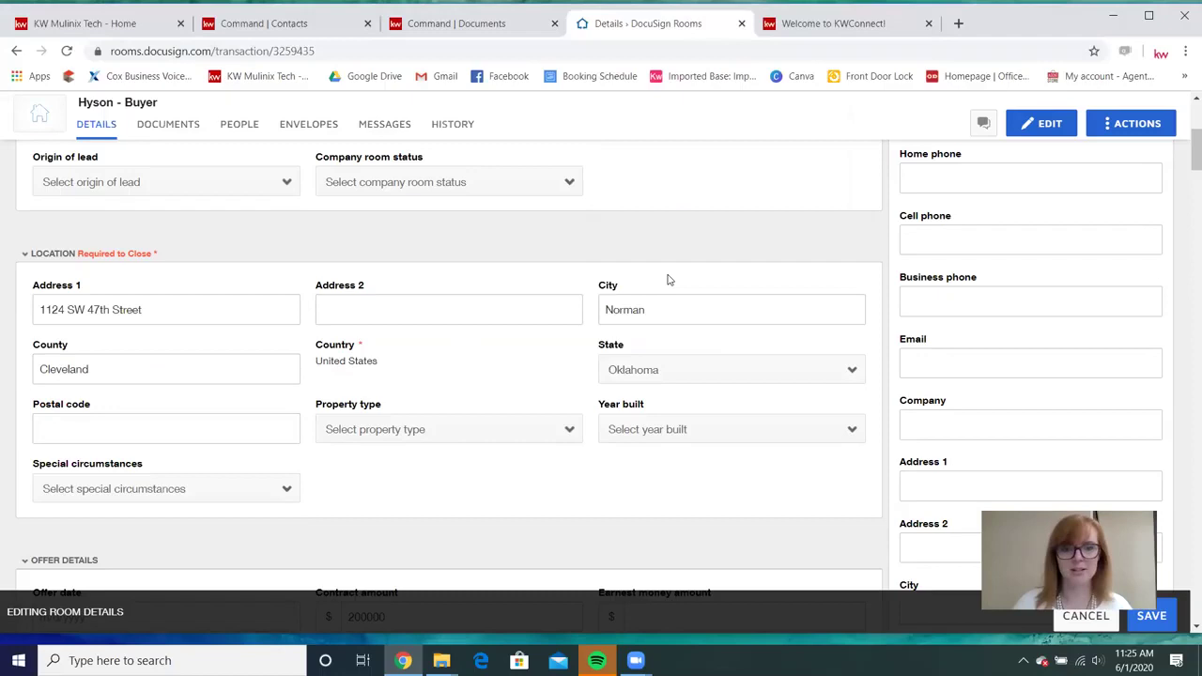
click(117, 435)
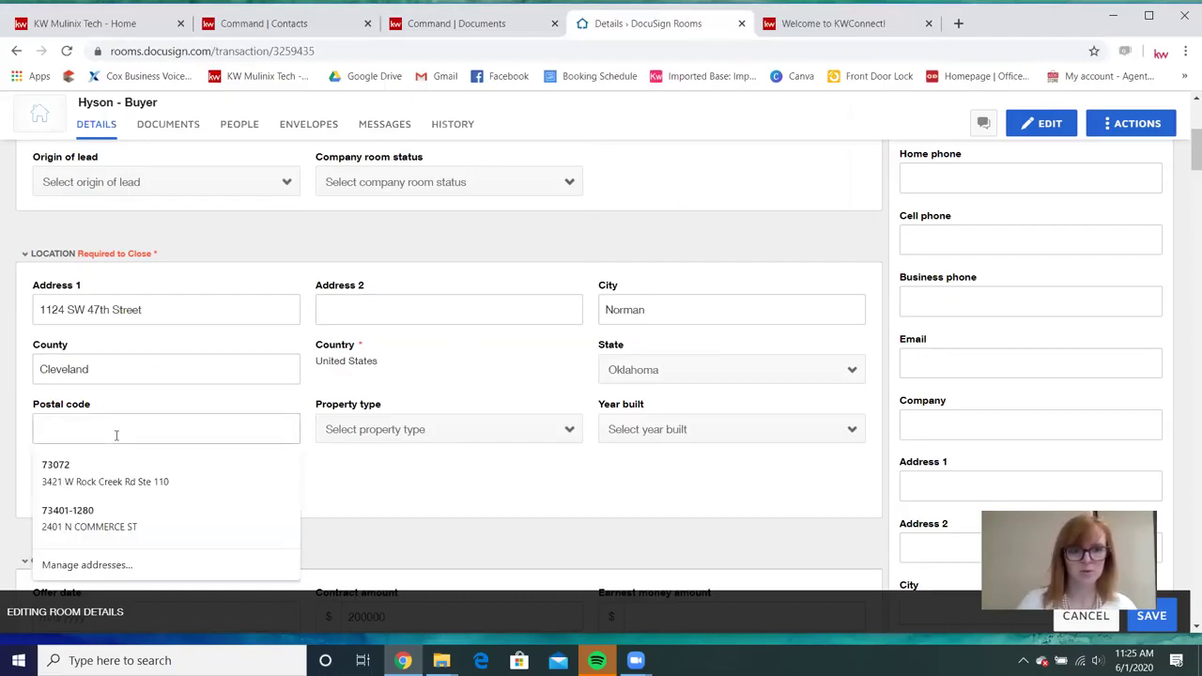
text(730)
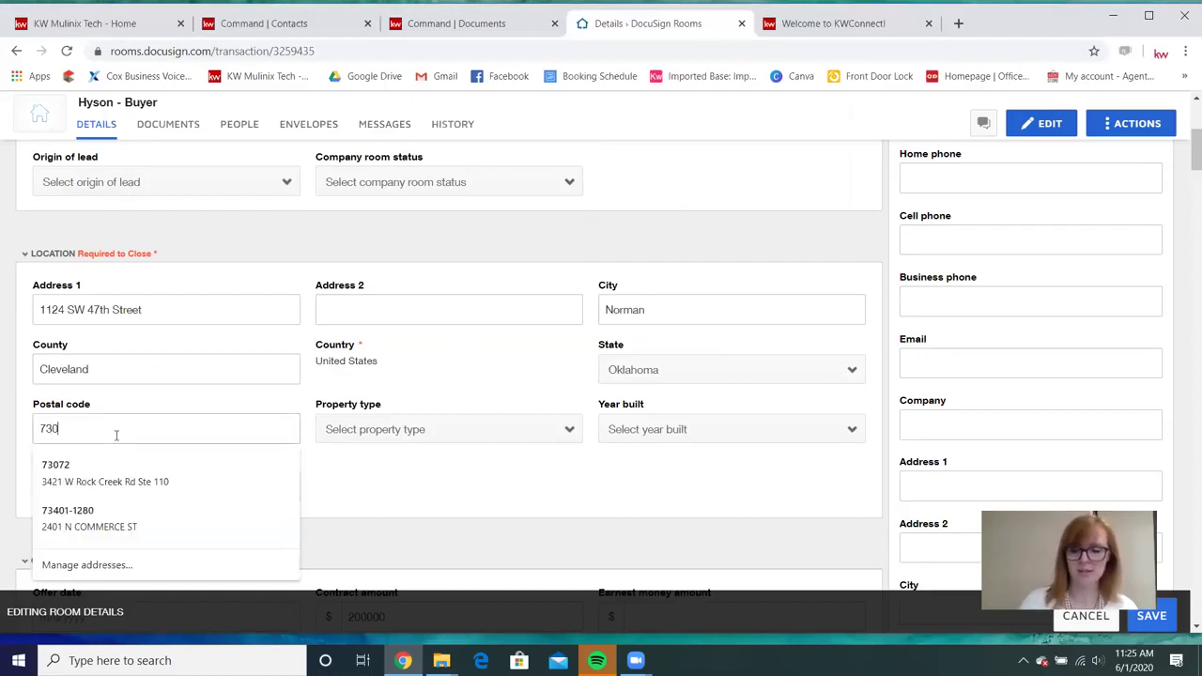
text(72)
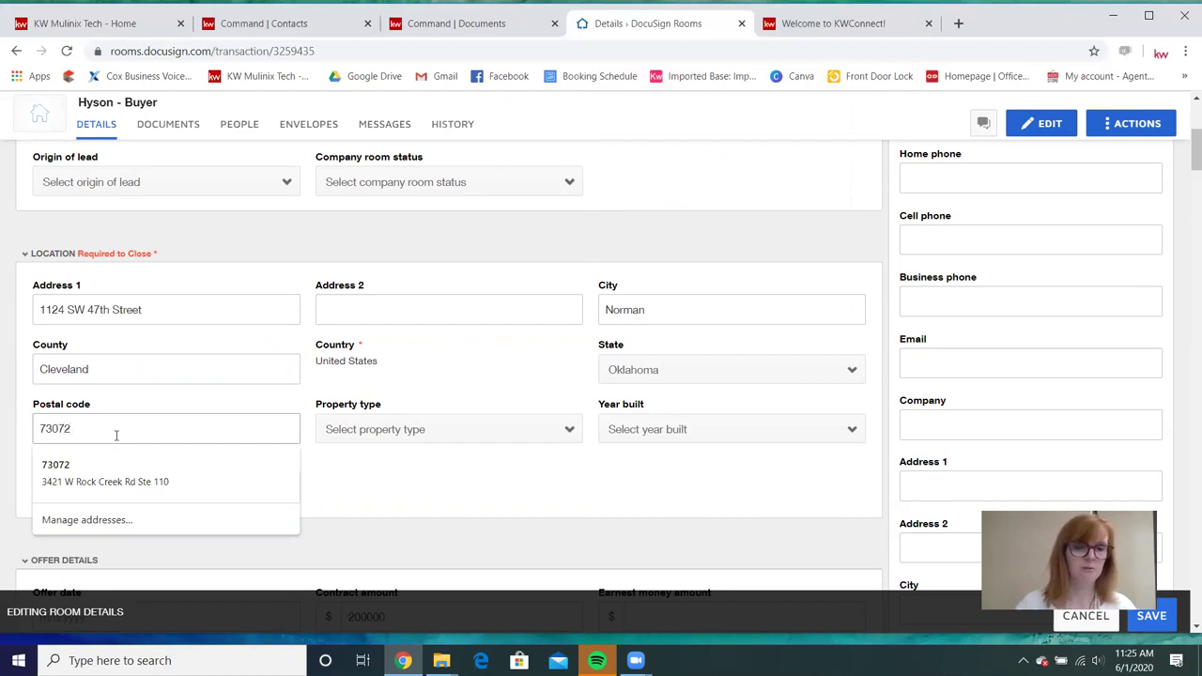
click(369, 494)
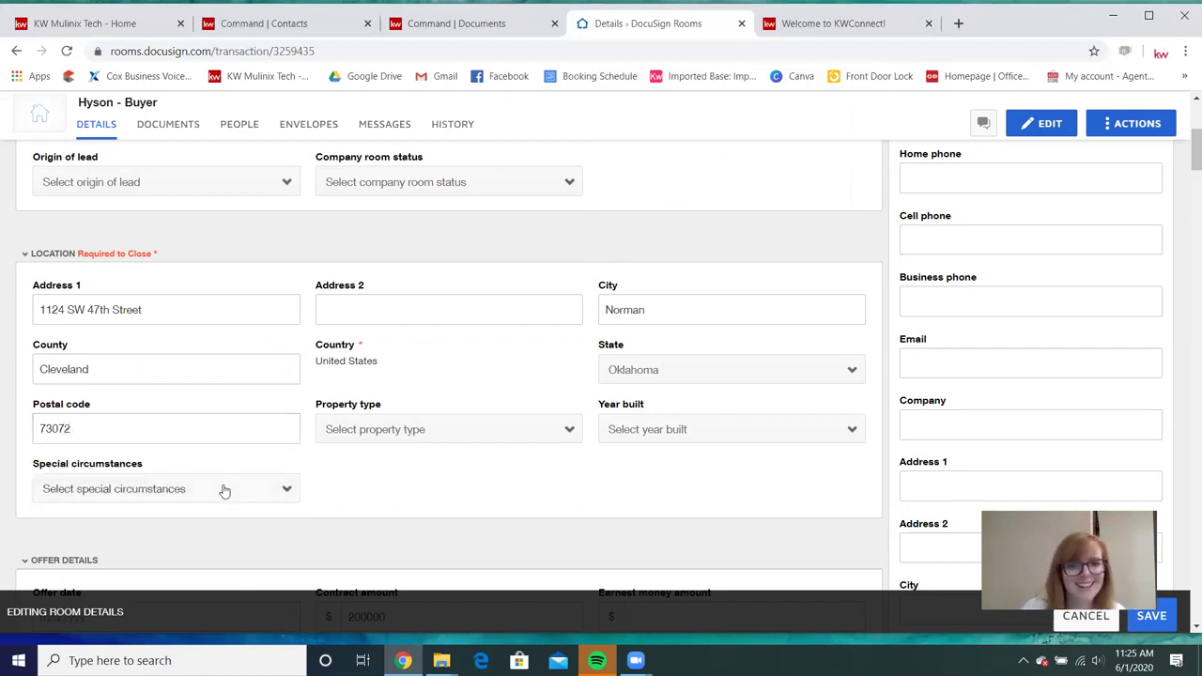
Set property type to Residential Detached and year built to 1984.
click(413, 429)
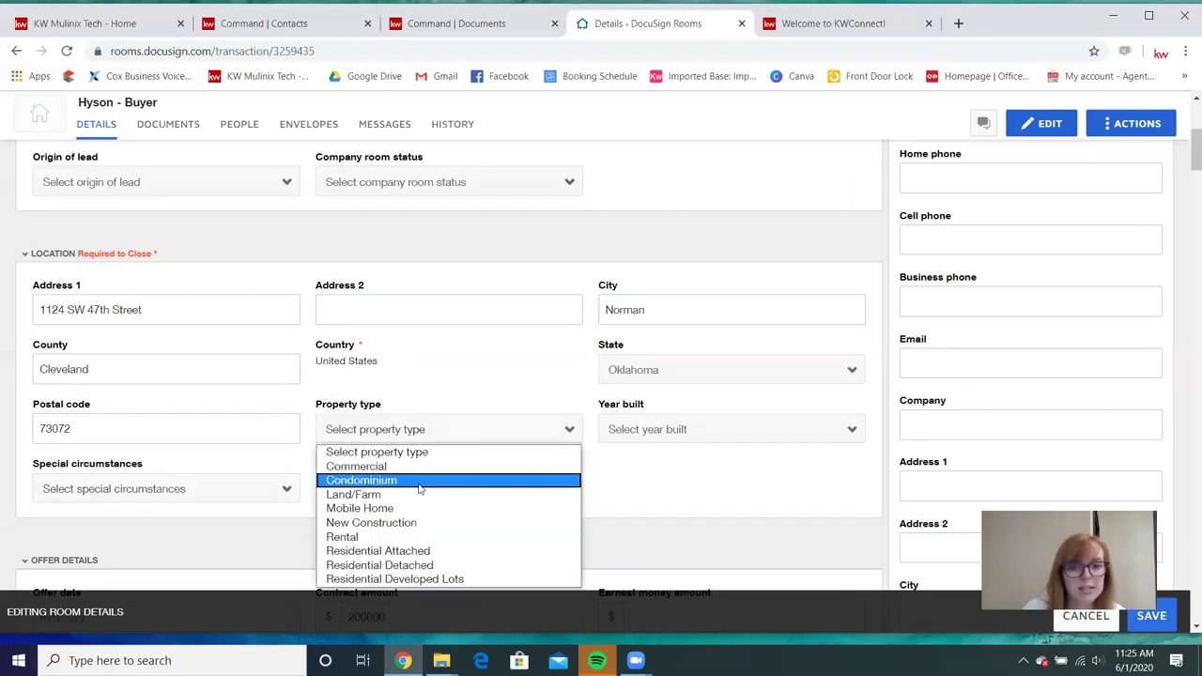
click(496, 550)
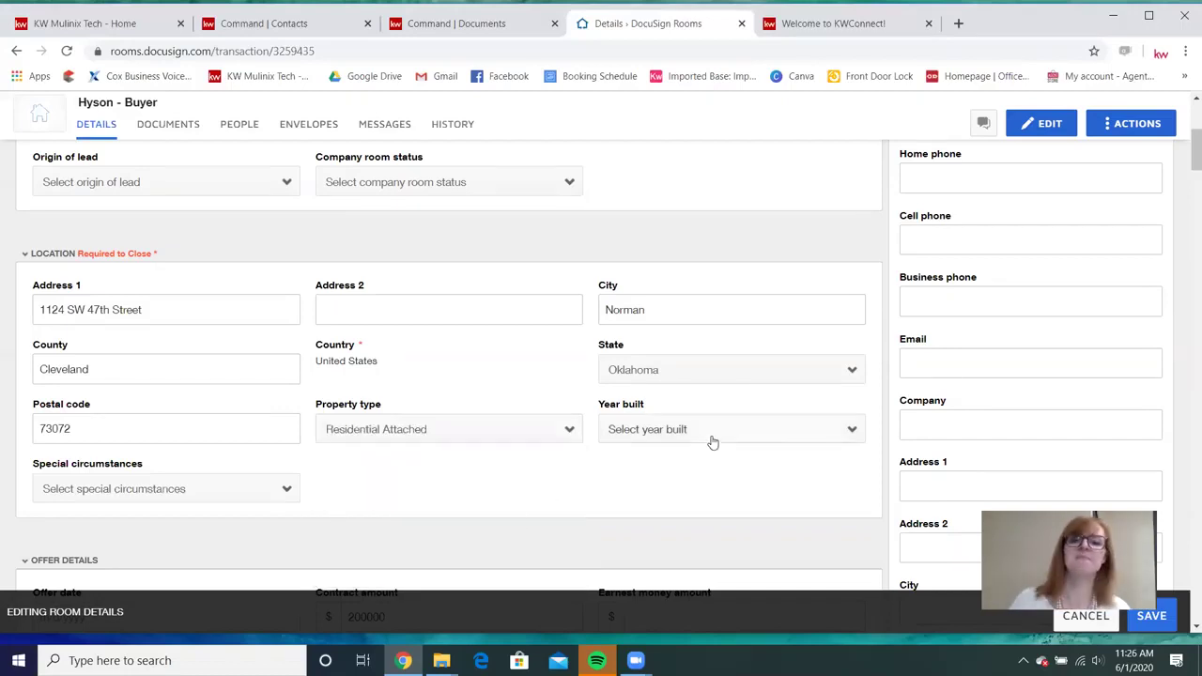
click(569, 430)
click(511, 564)
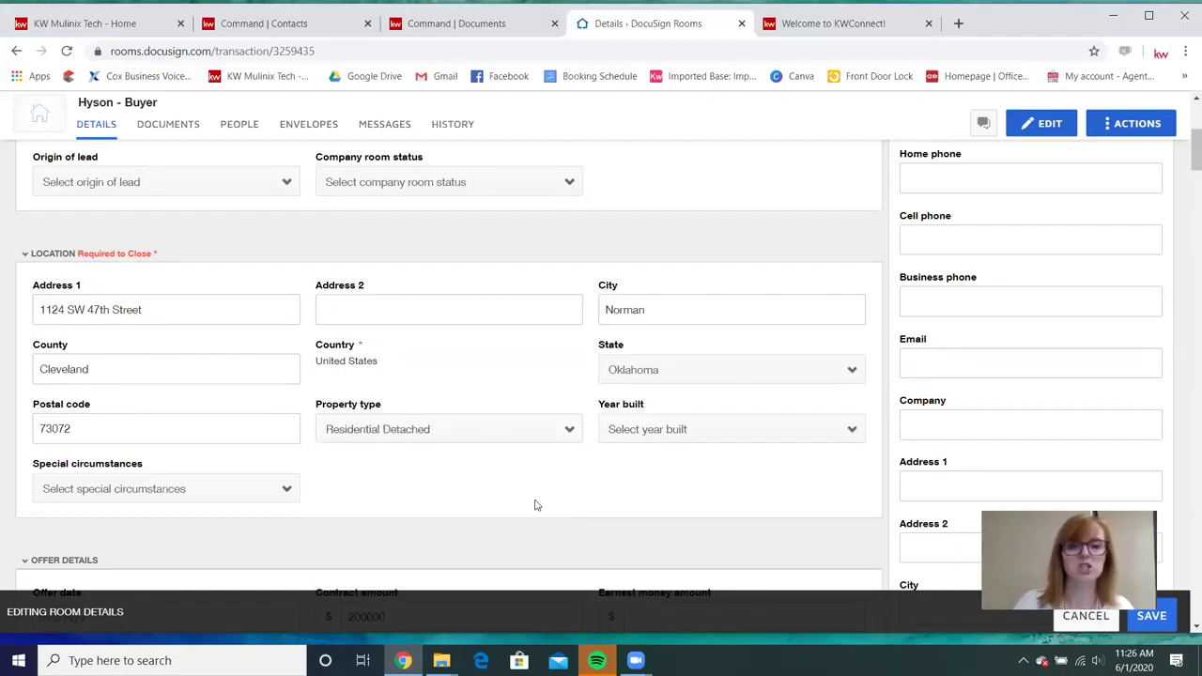
click(679, 430)
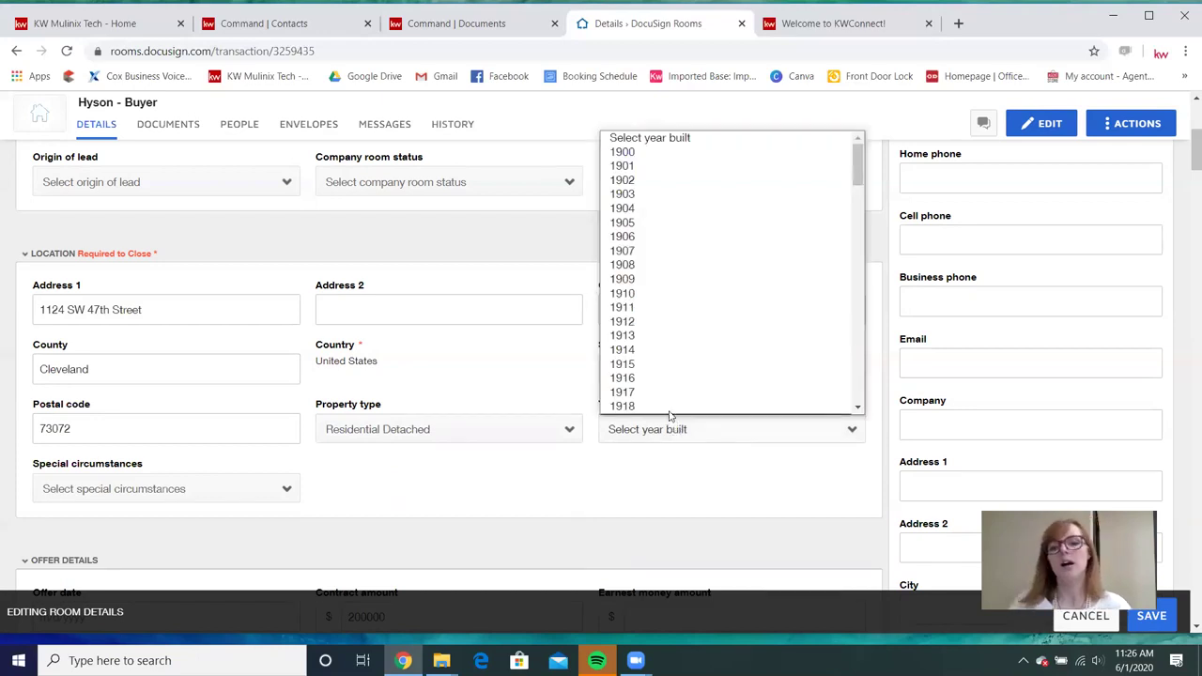
scroll(677, 402, down, 5)
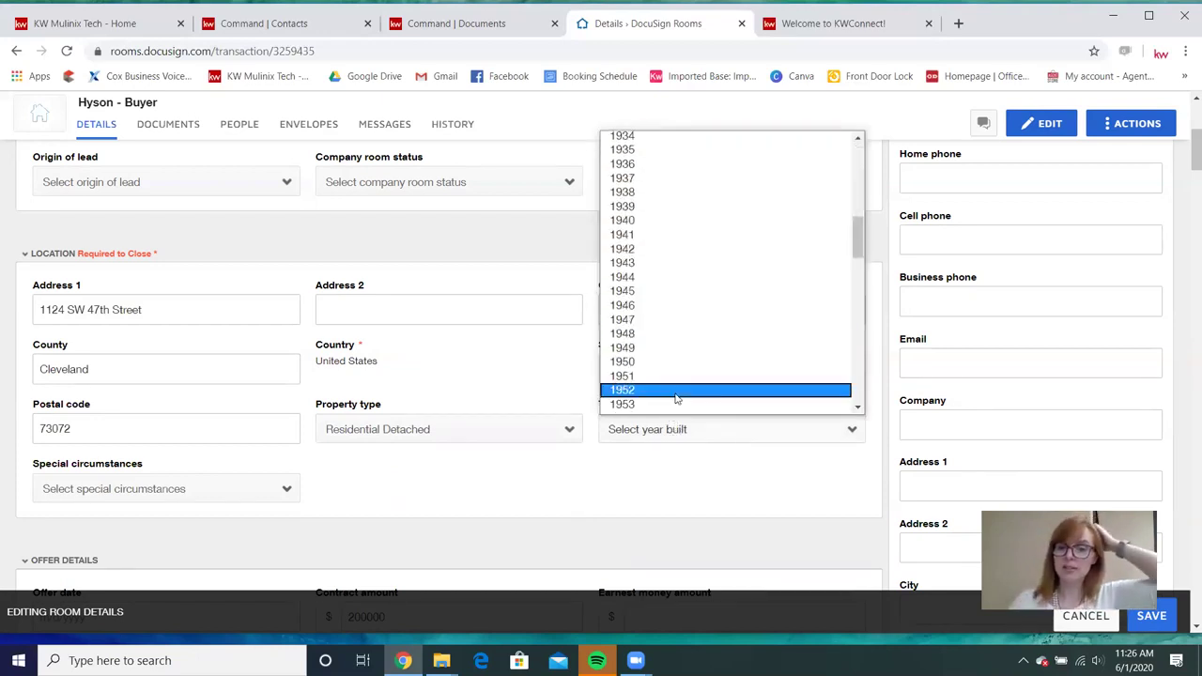
scroll(676, 398, down, 3)
scroll(676, 398, down, 2)
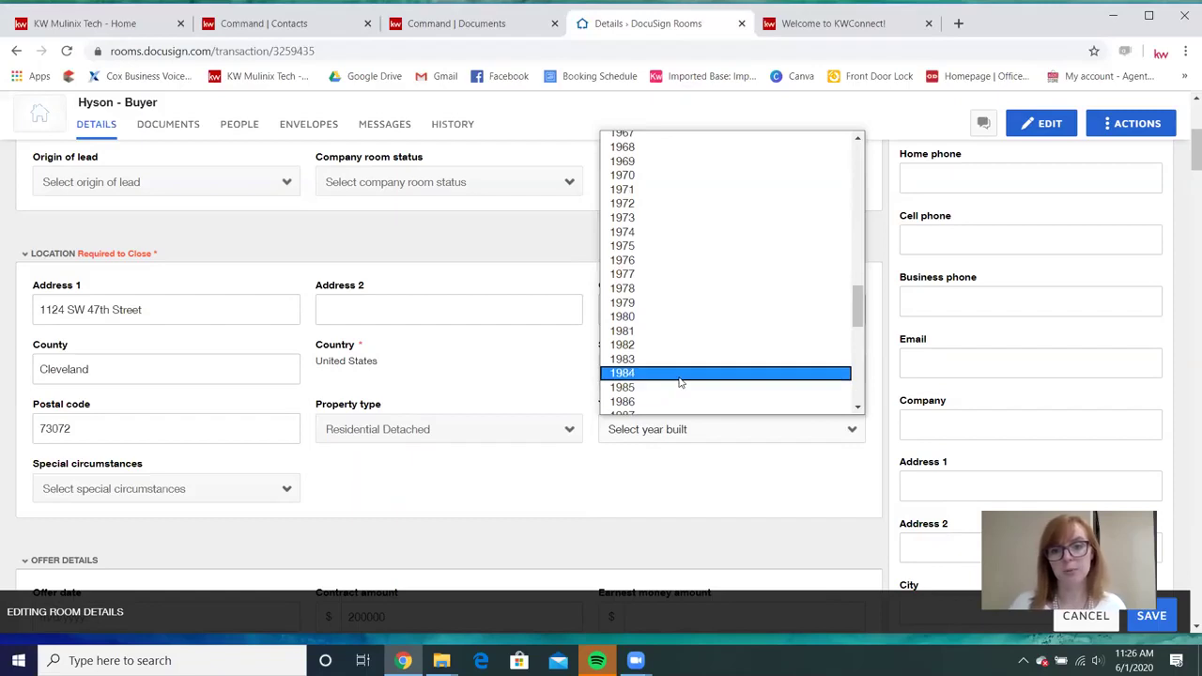
click(676, 396)
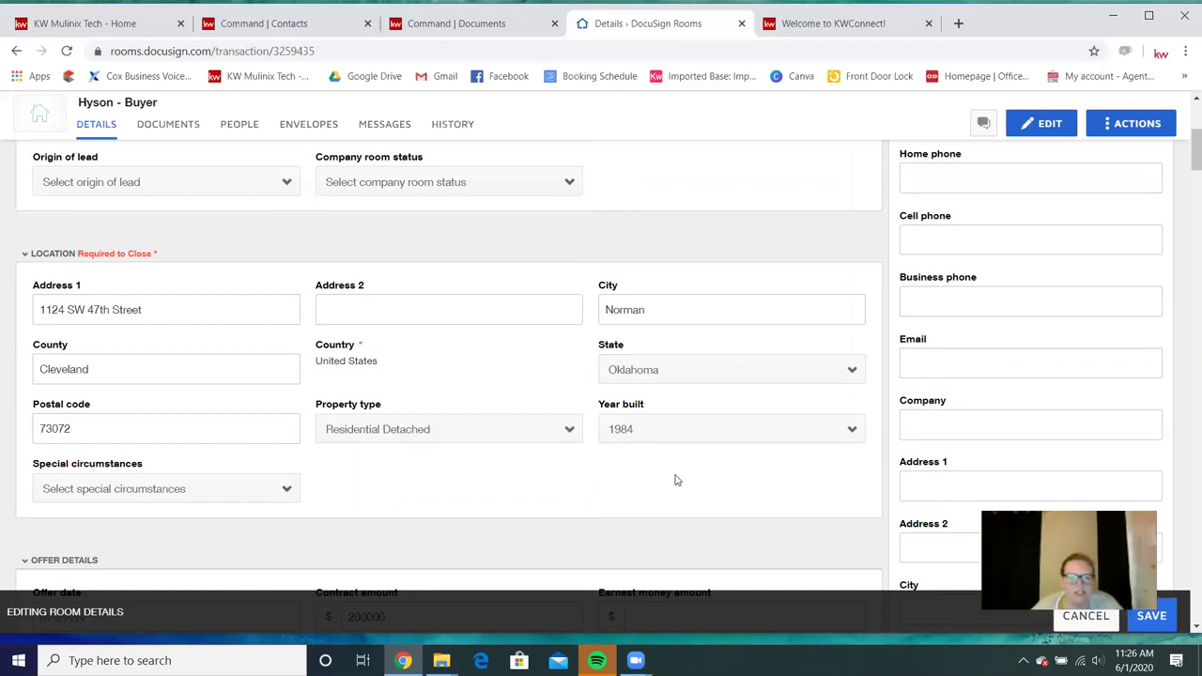
click(513, 436)
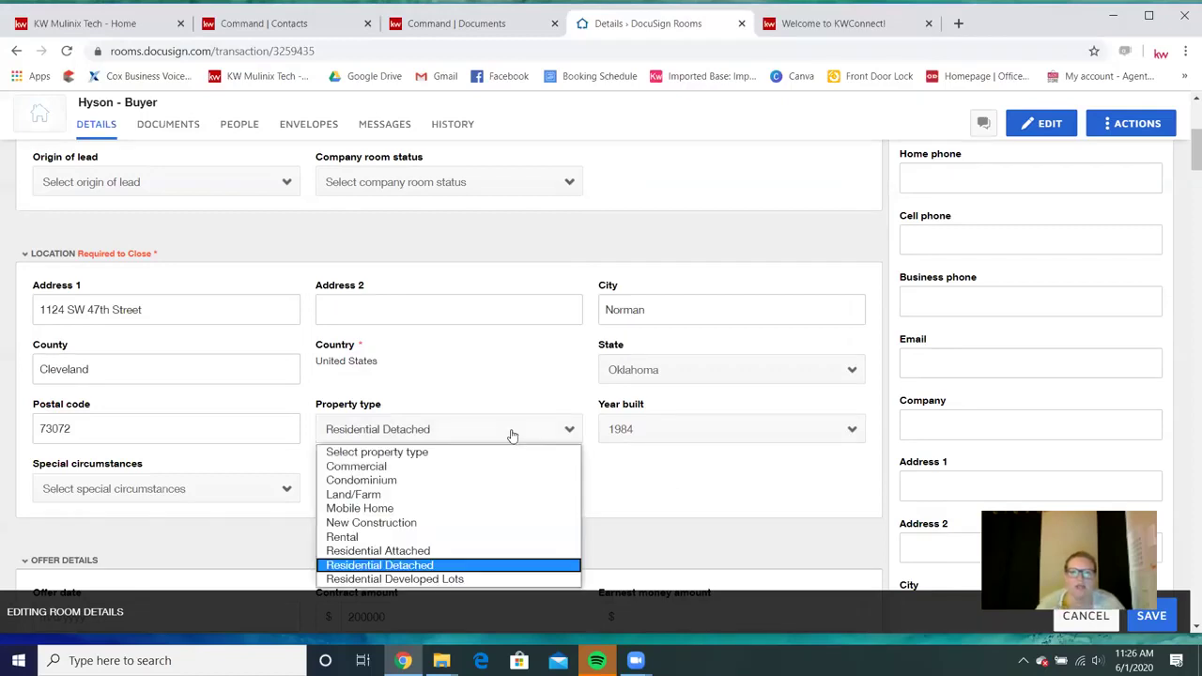
click(441, 568)
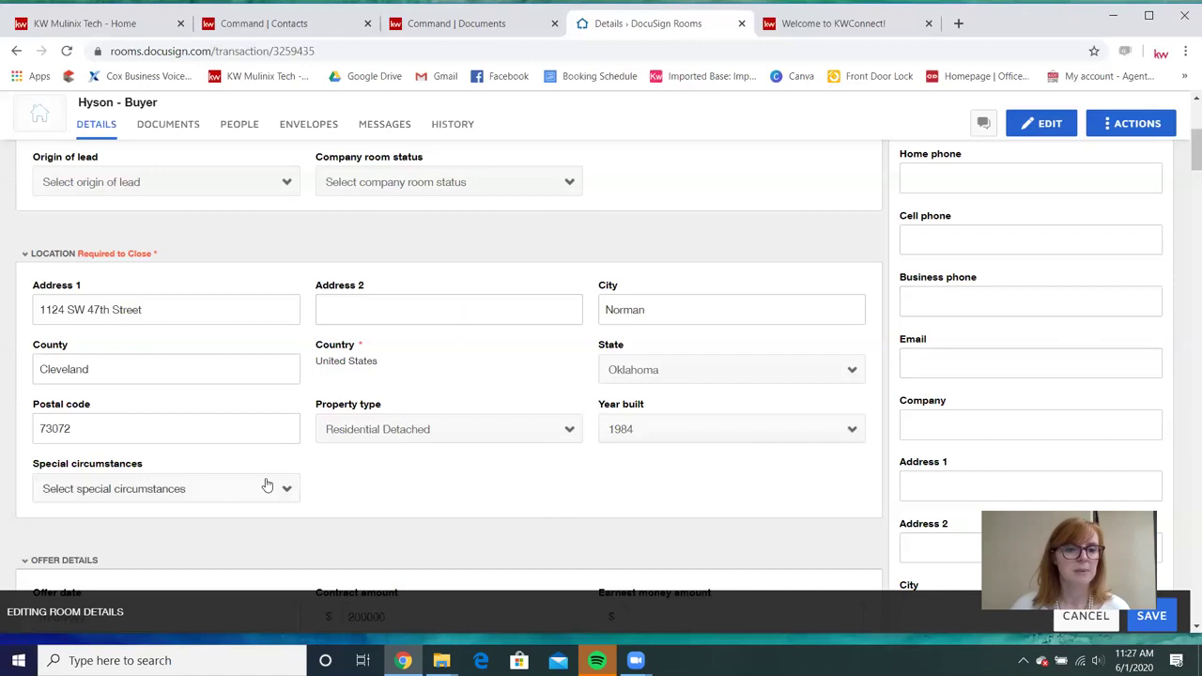
Bring the offer details into view and show the Special circumstances options.
scroll(324, 470, down, 3)
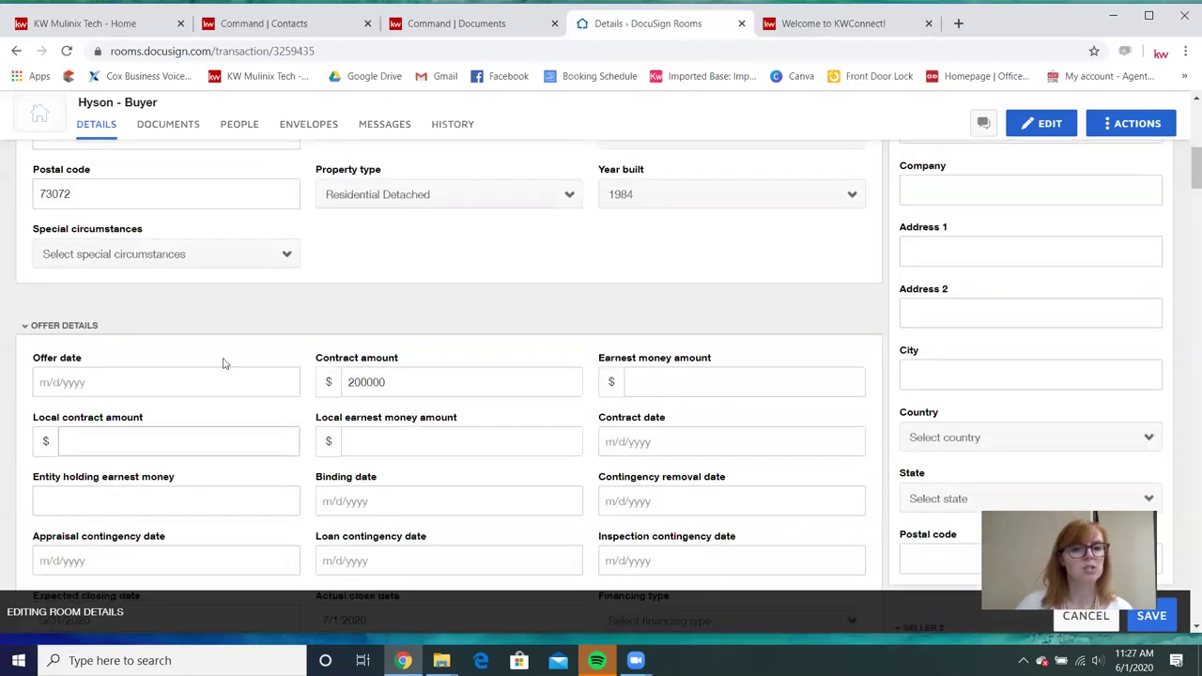
click(280, 255)
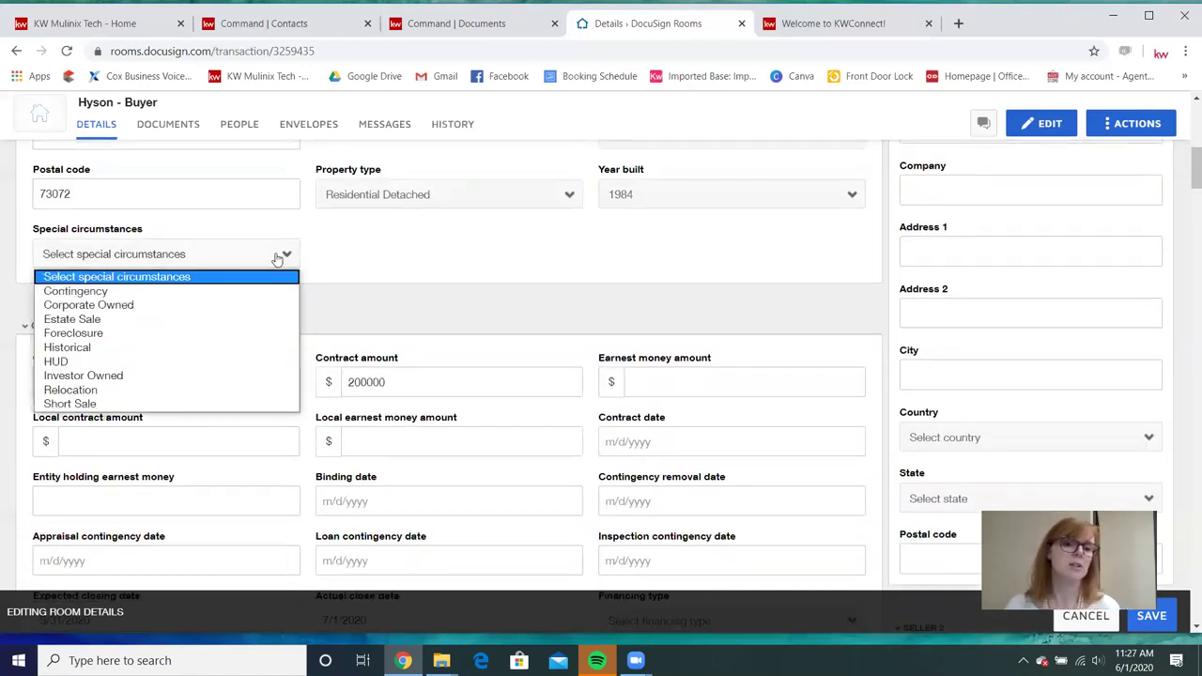
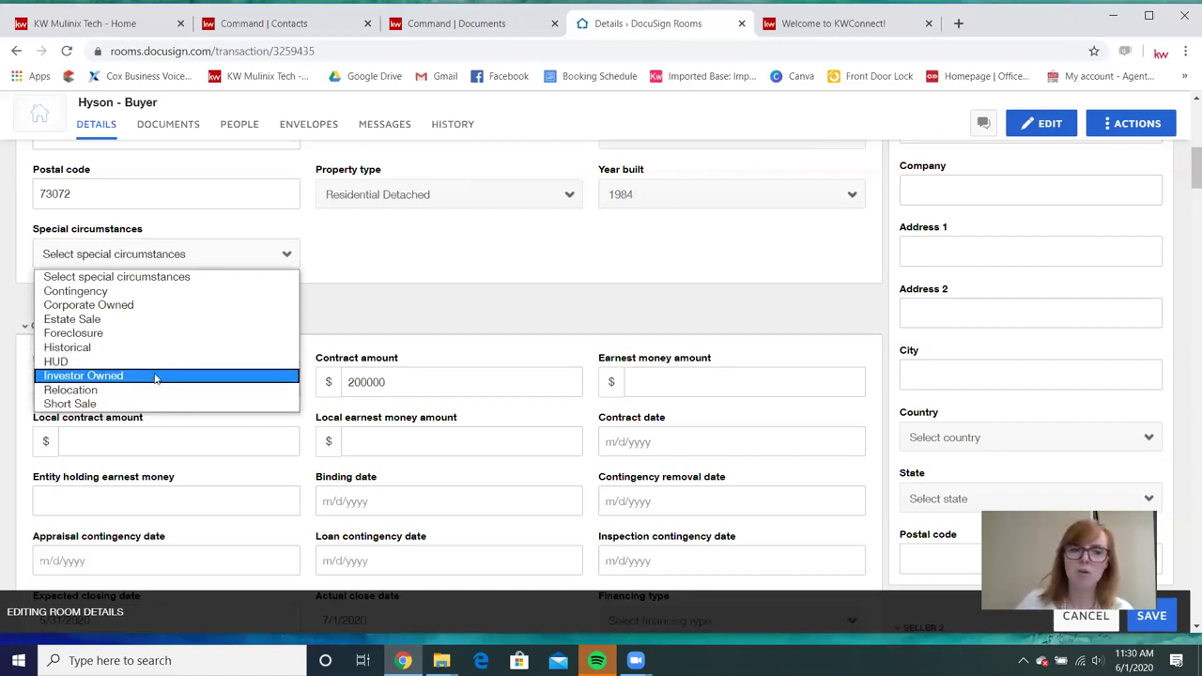
Dismiss the Special circumstances list without a choice and bring up the Offer date picker.
click(393, 260)
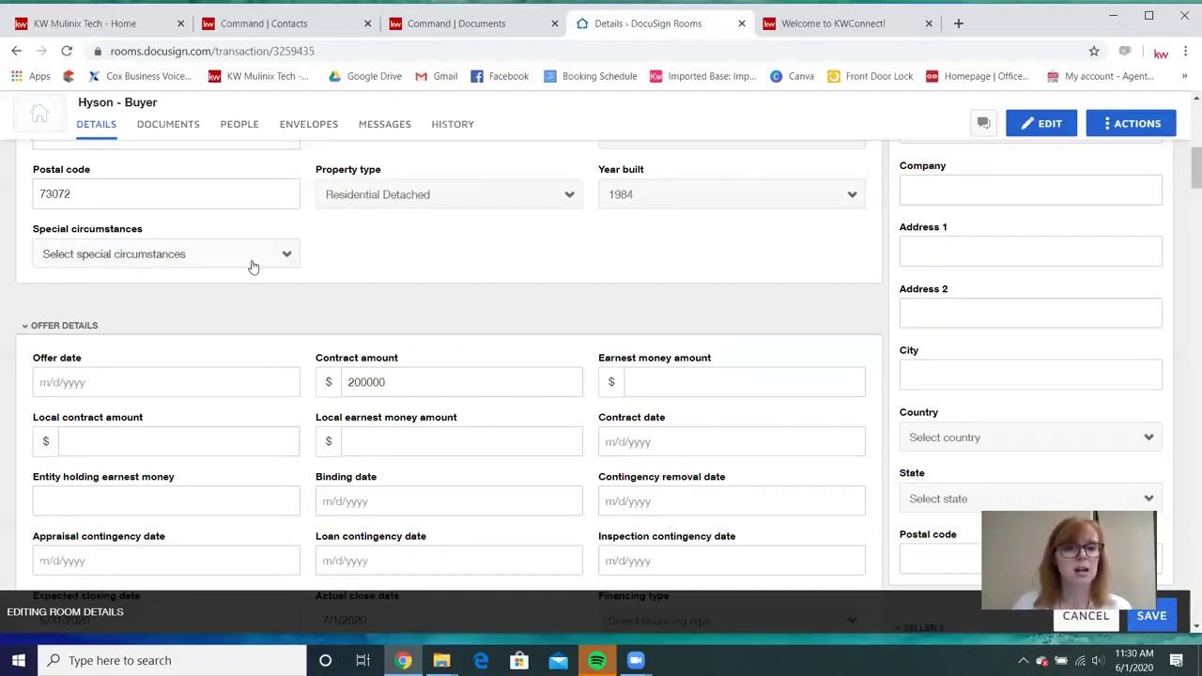
scroll(254, 266, down, 1)
click(121, 303)
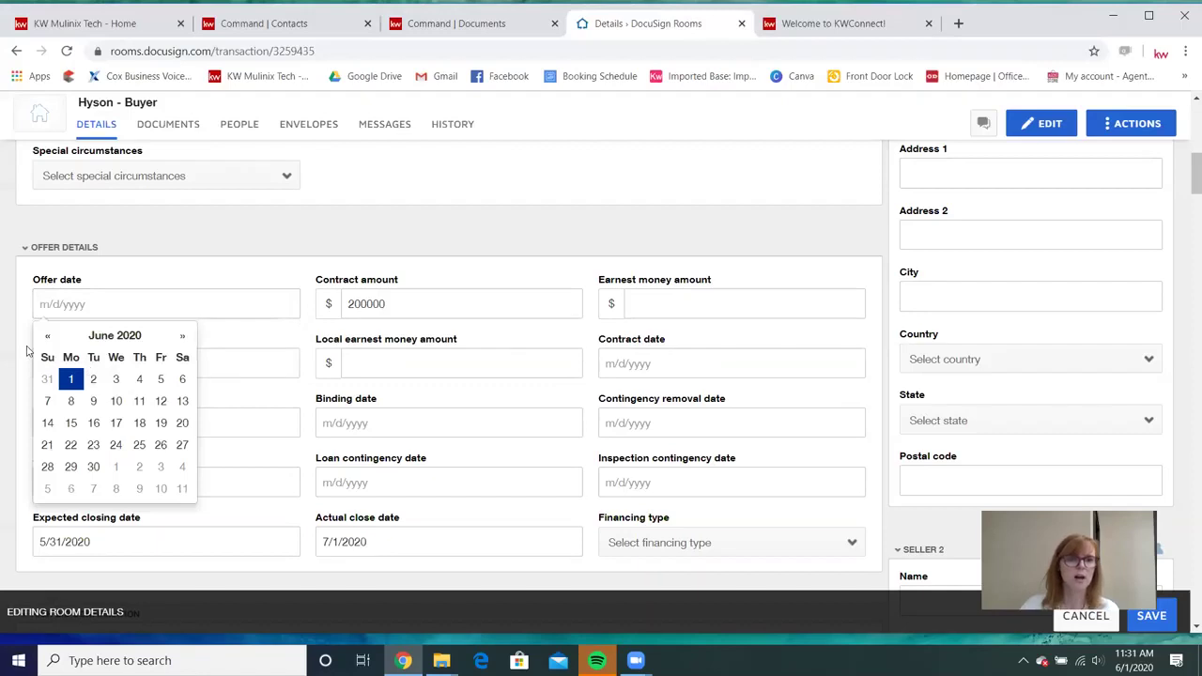
Pick May 29, 2020 as the offer date and enter 500 as the earnest money amount.
click(47, 336)
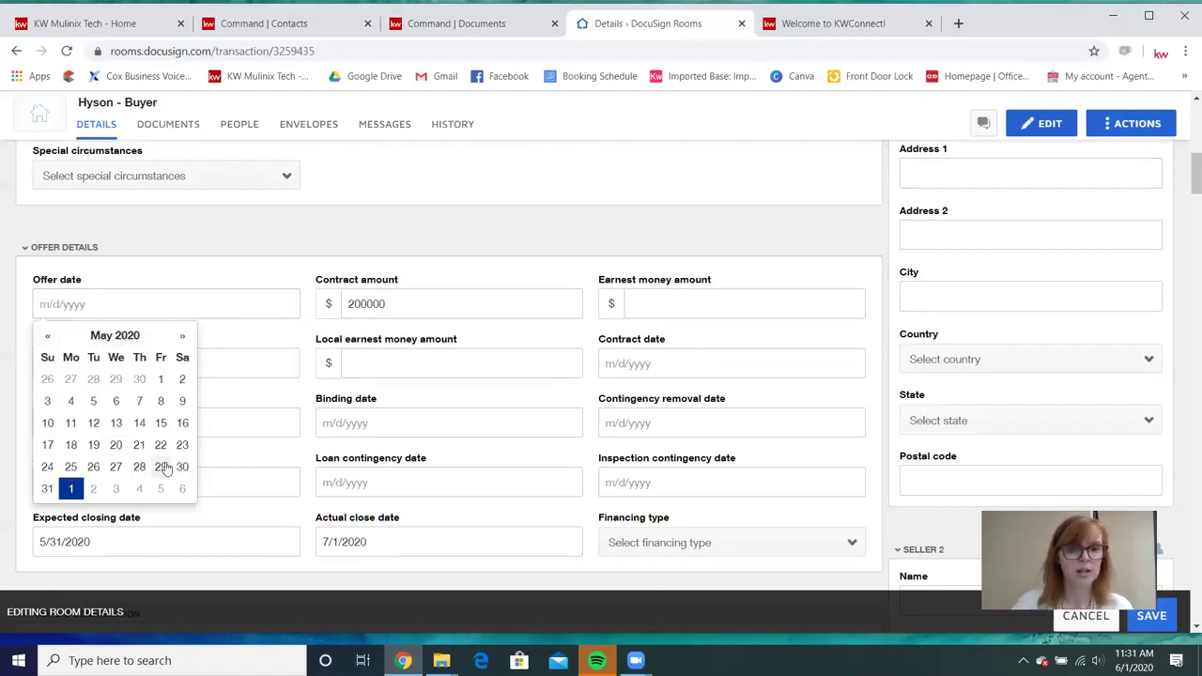
click(164, 469)
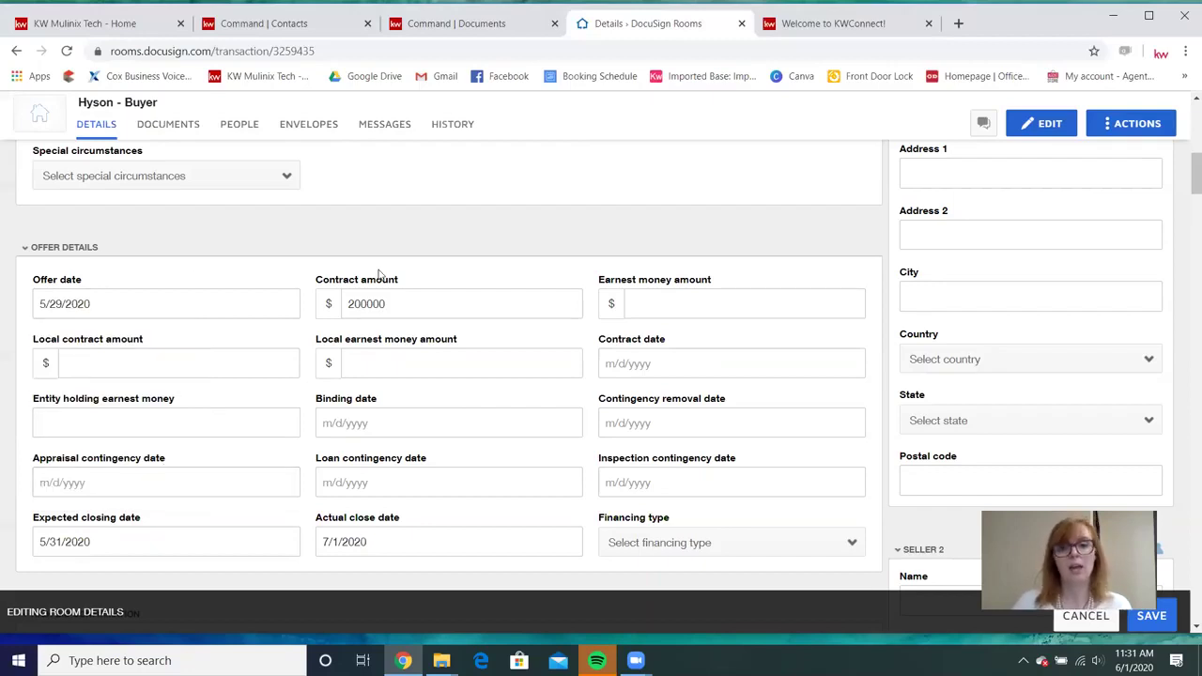
text(500)
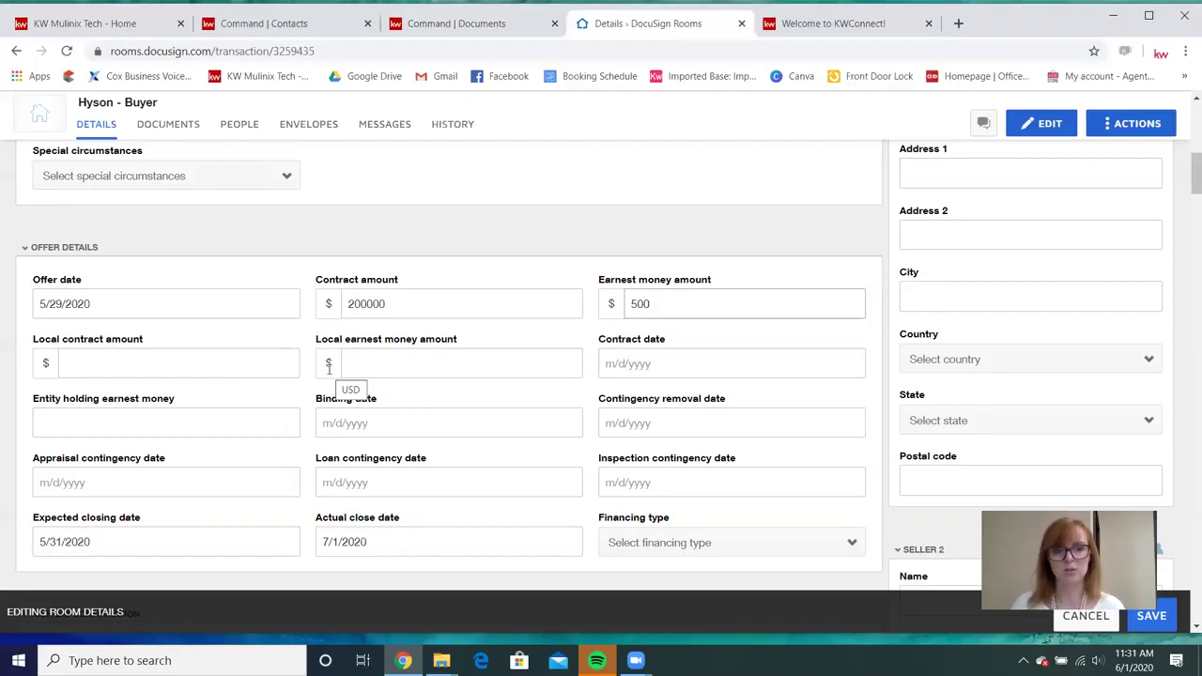
click(436, 362)
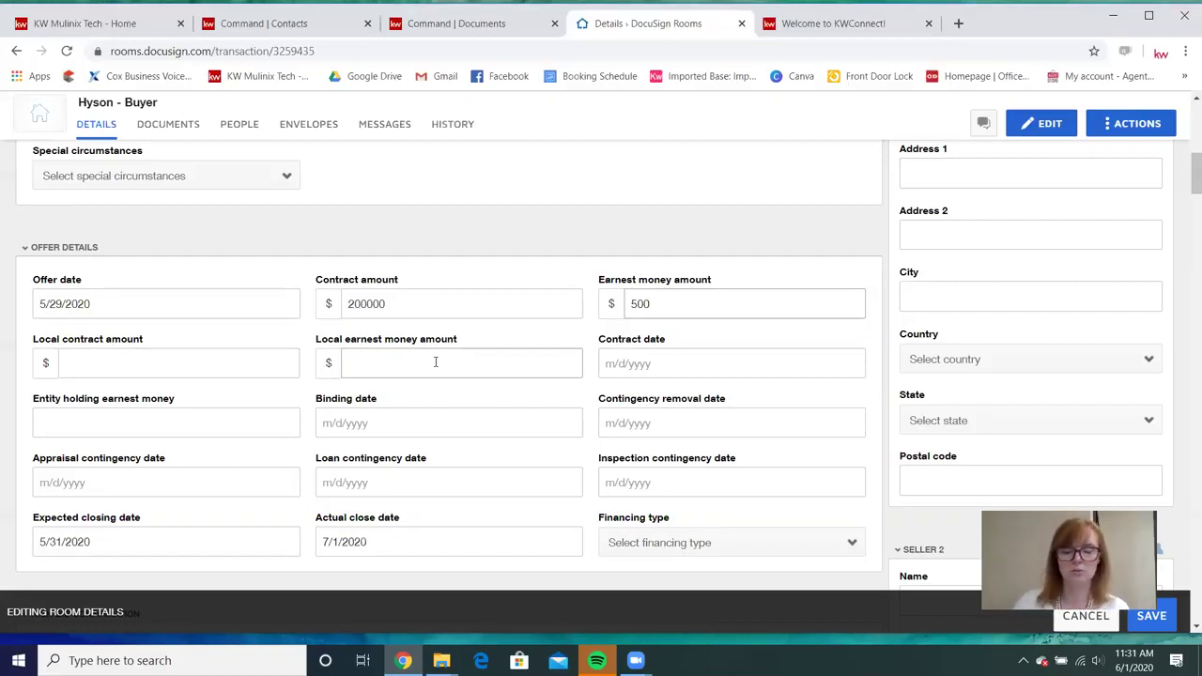
Set the contract date to June 1, 2020 and enter Keller Williams Mulinix as earnest money holder.
click(707, 364)
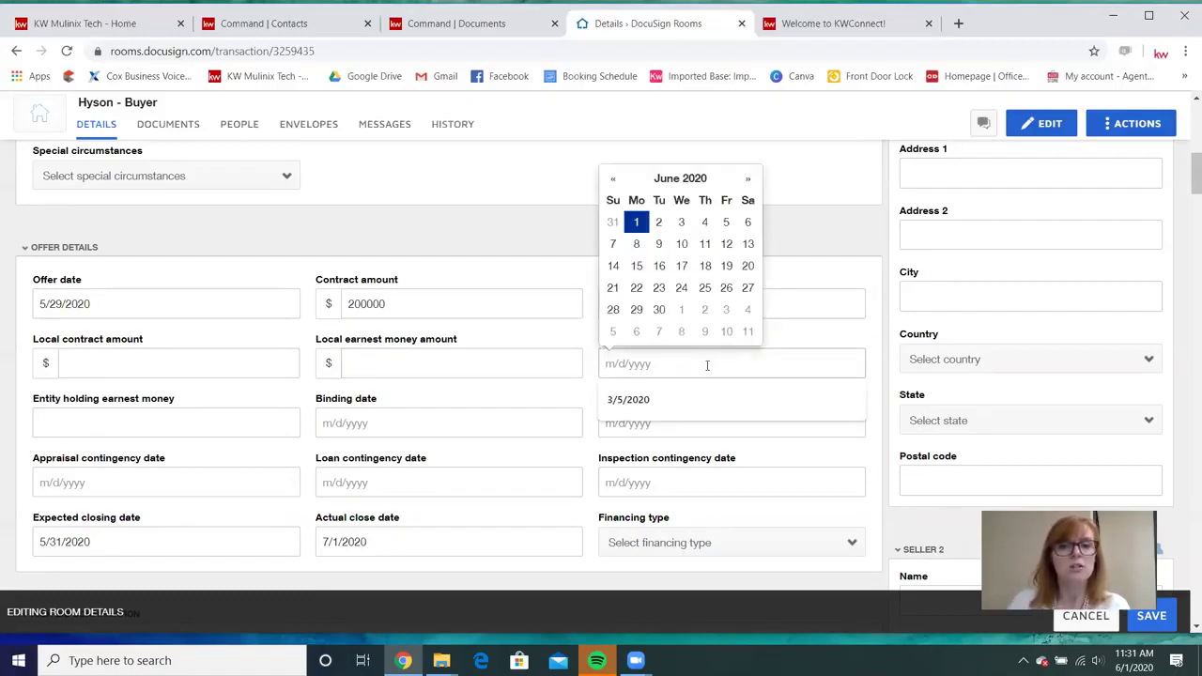
click(636, 222)
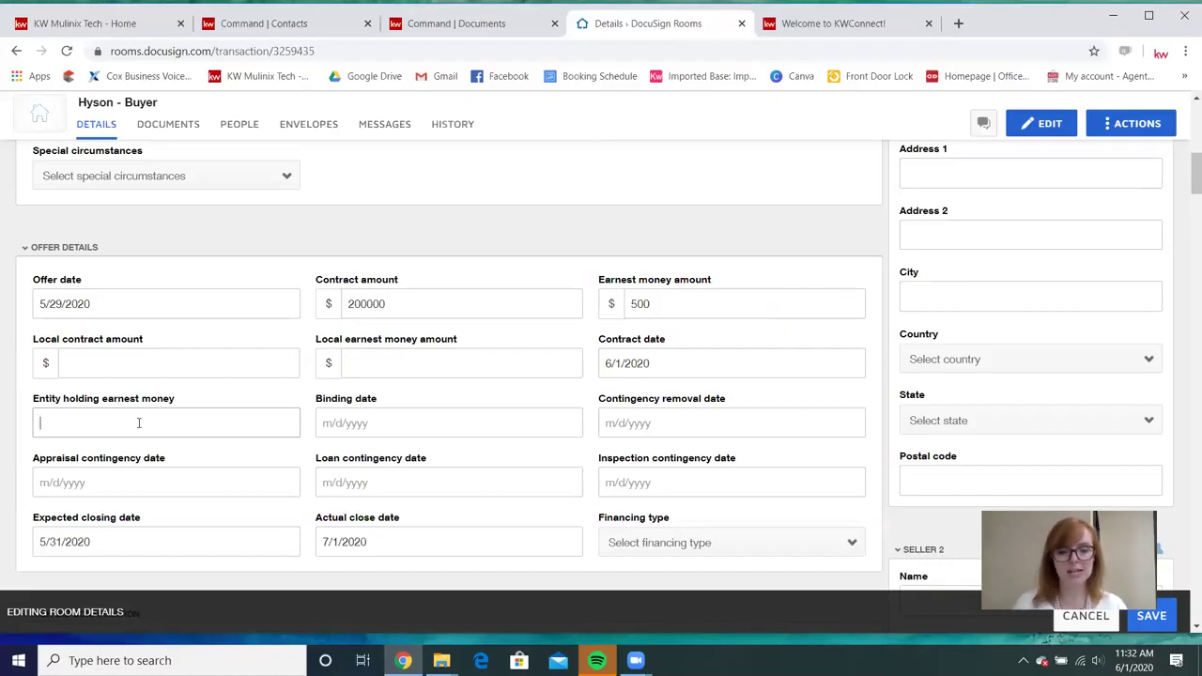
text(Keller William)
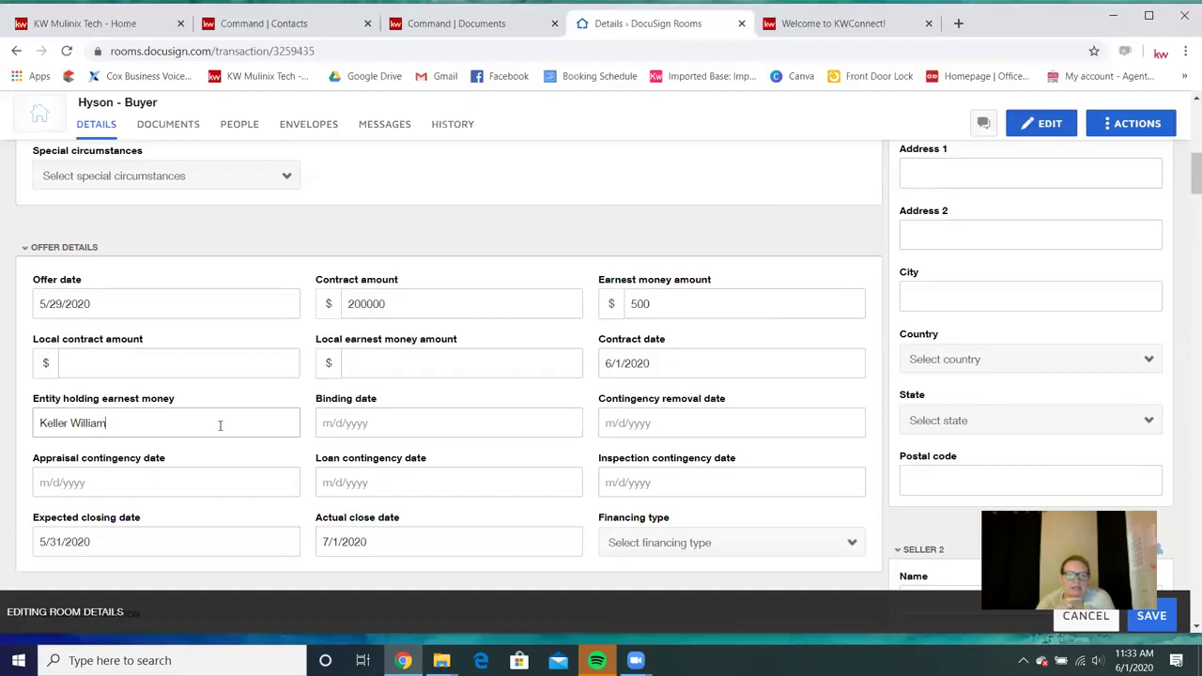
text(s Mulinix)
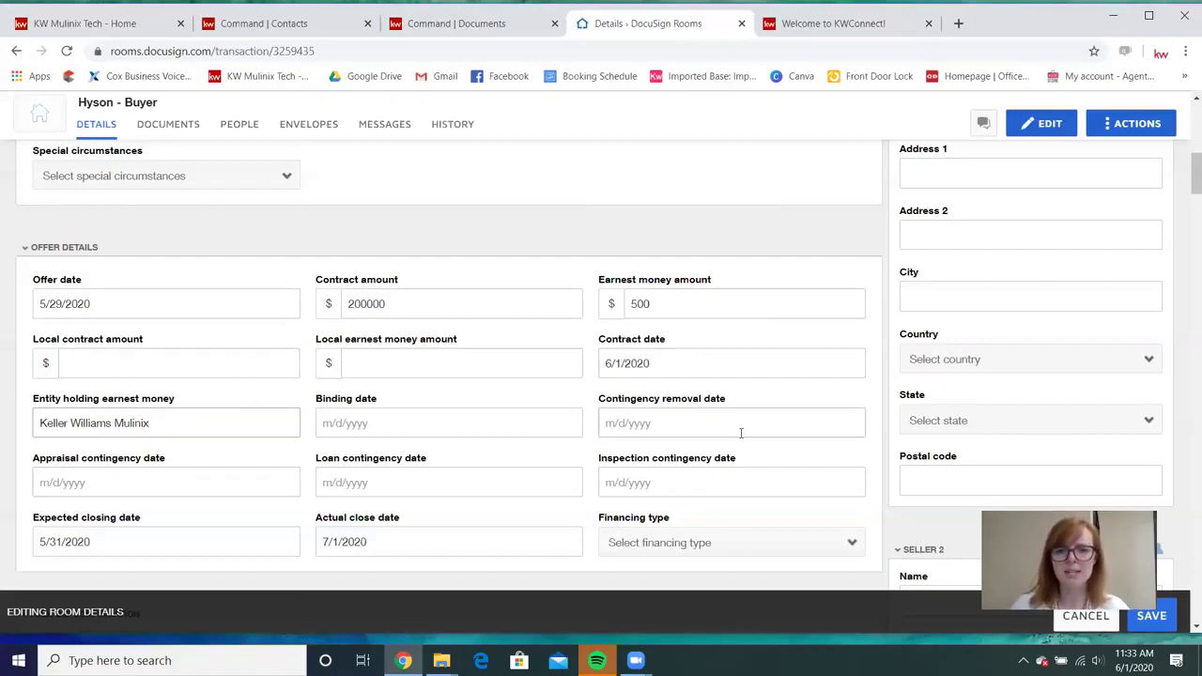
Move the expected closing date to July 1, 2020 and choose Conventional financing.
scroll(741, 432, down, 1)
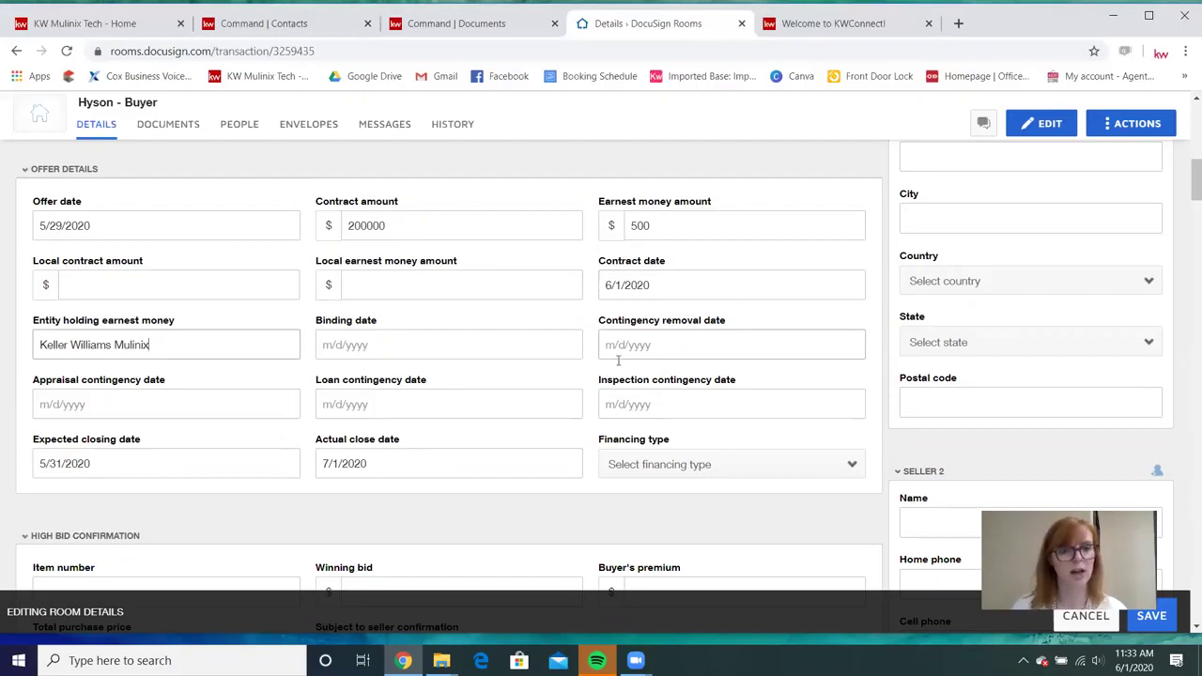
click(90, 463)
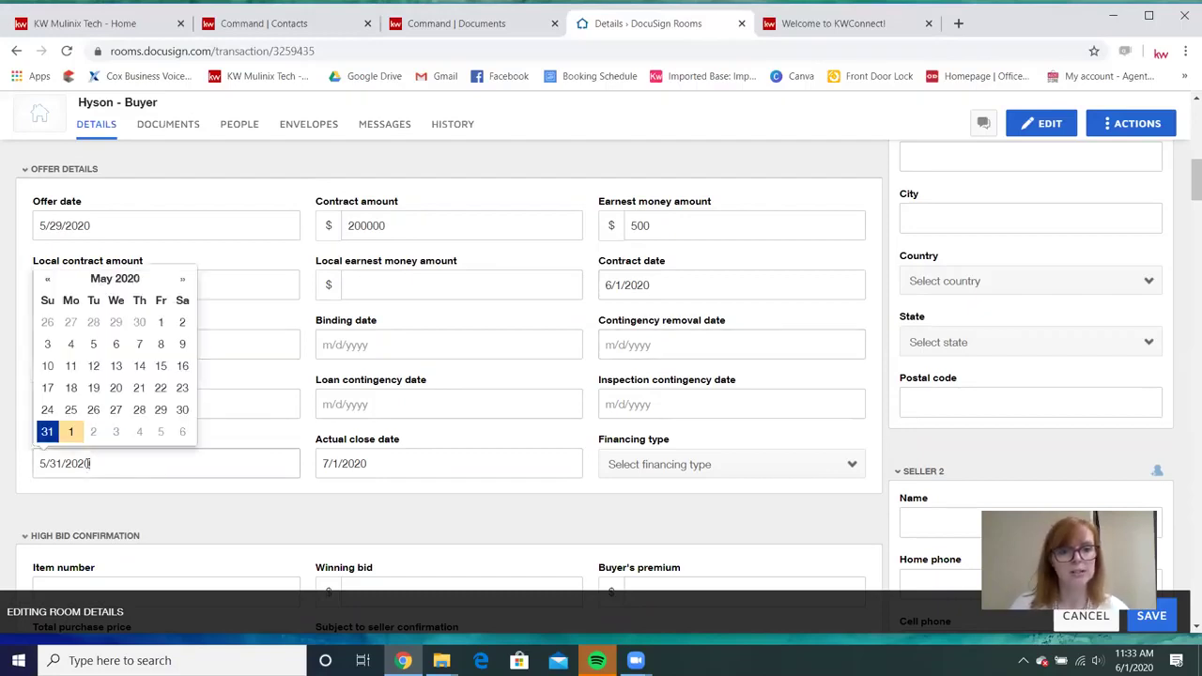
click(183, 279)
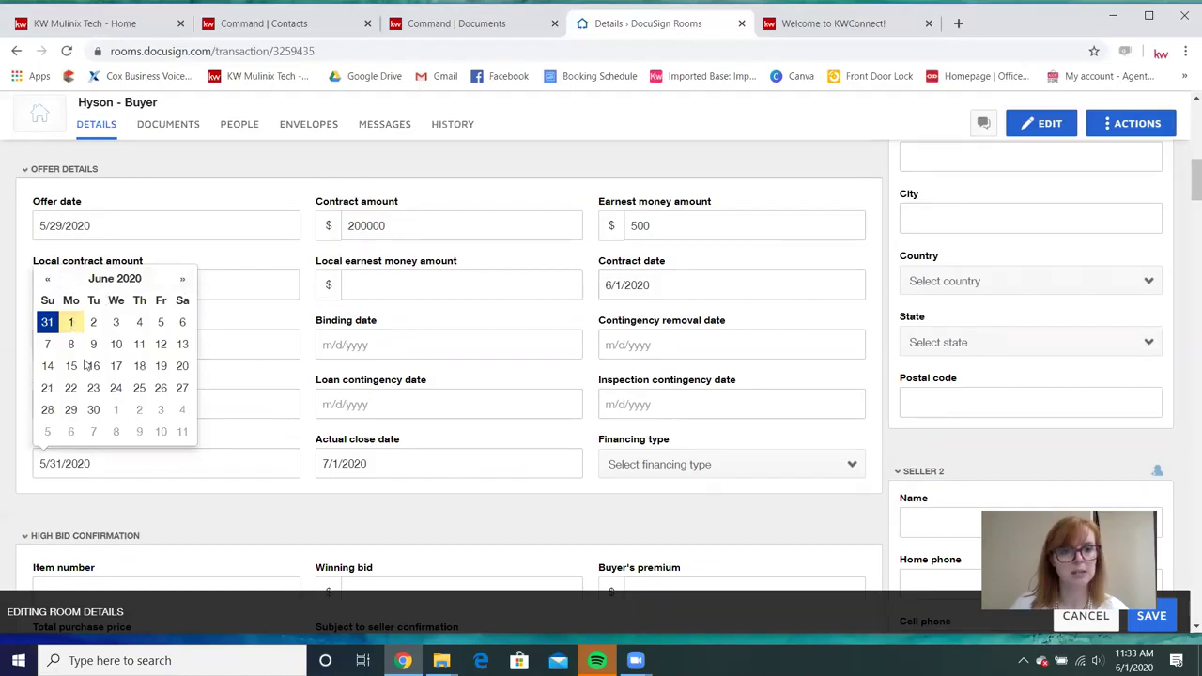
click(115, 410)
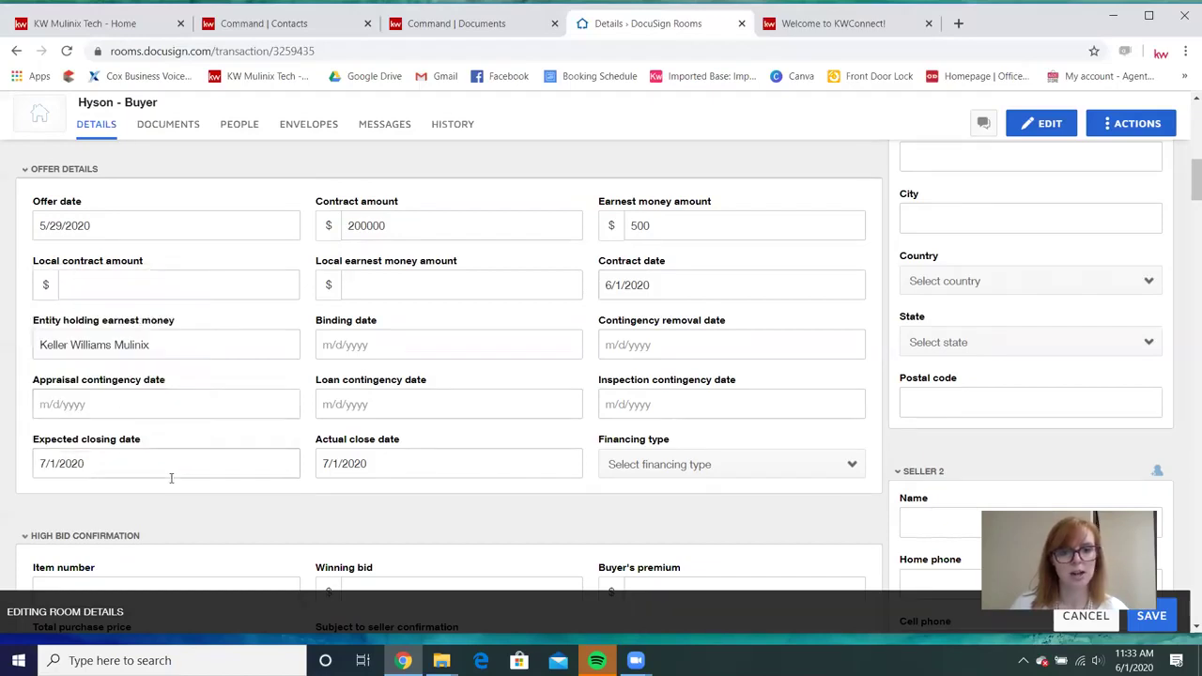
click(704, 469)
click(648, 528)
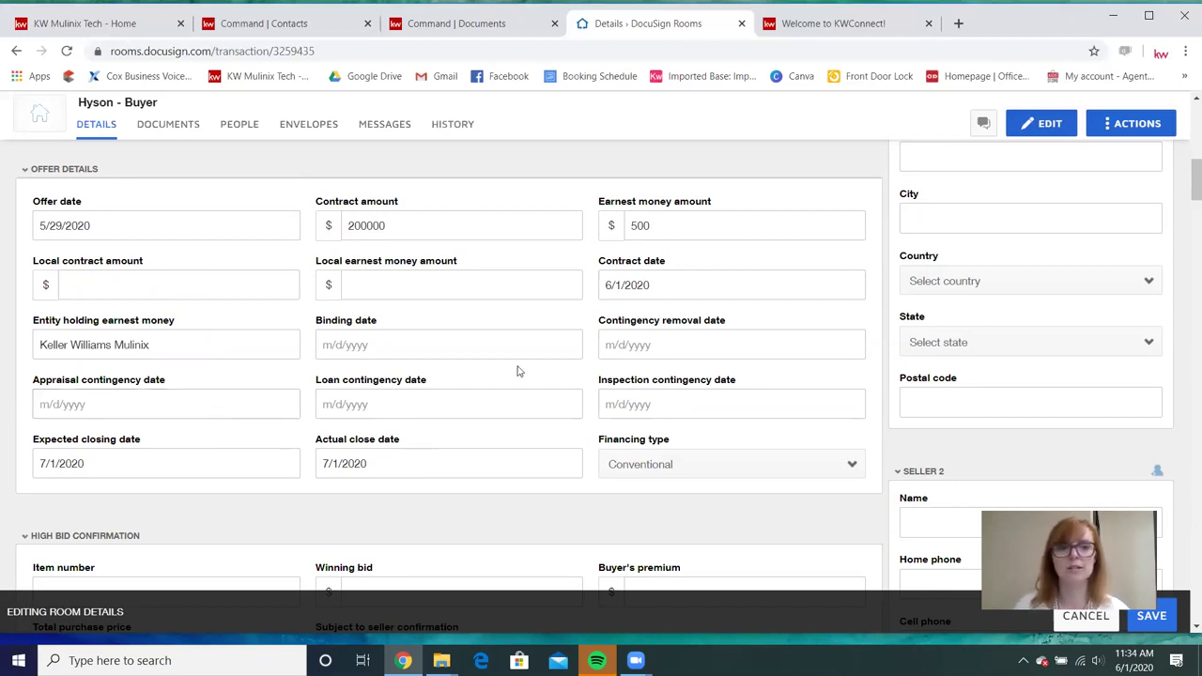
scroll(519, 371, down, 1)
scroll(516, 371, down, 1)
scroll(515, 371, down, 1)
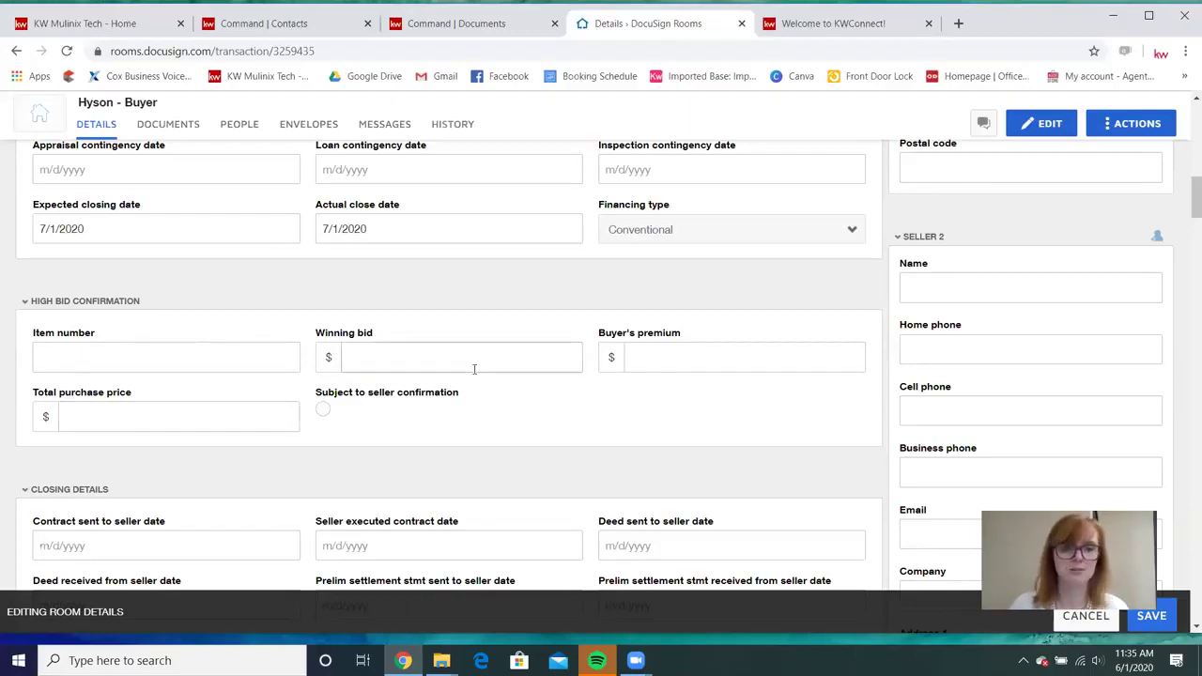
scroll(477, 390, down, 1)
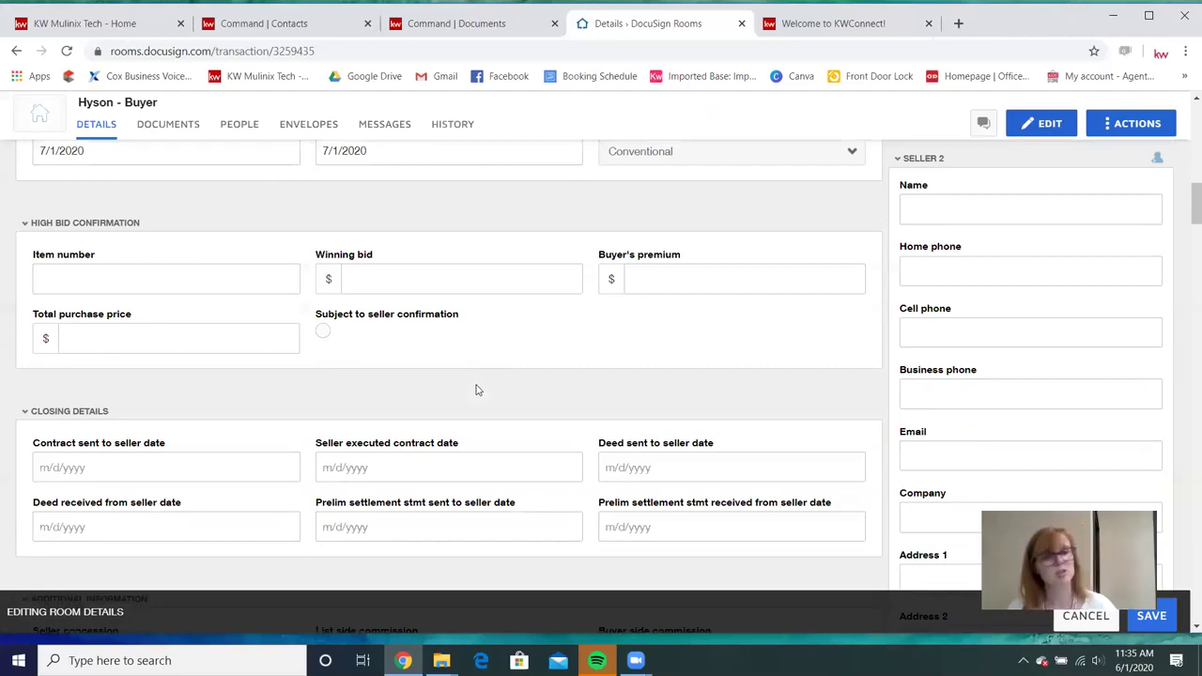
scroll(477, 387, down, 1)
scroll(477, 385, down, 1)
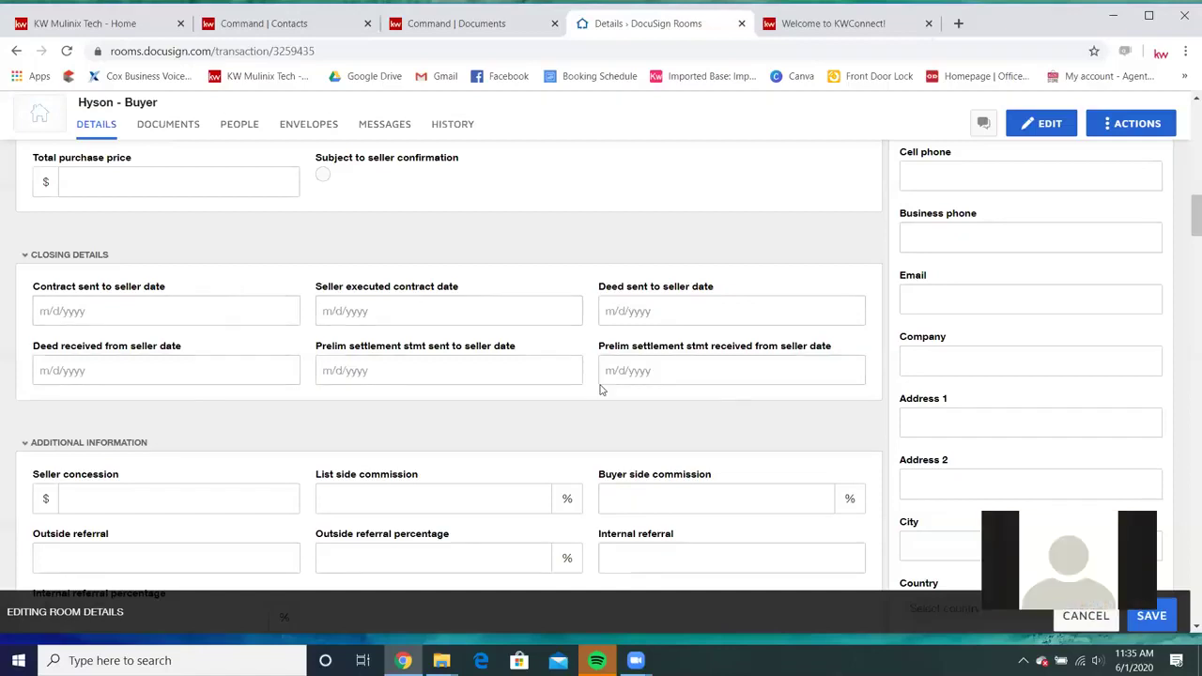
scroll(598, 389, down, 1)
scroll(389, 345, down, 1)
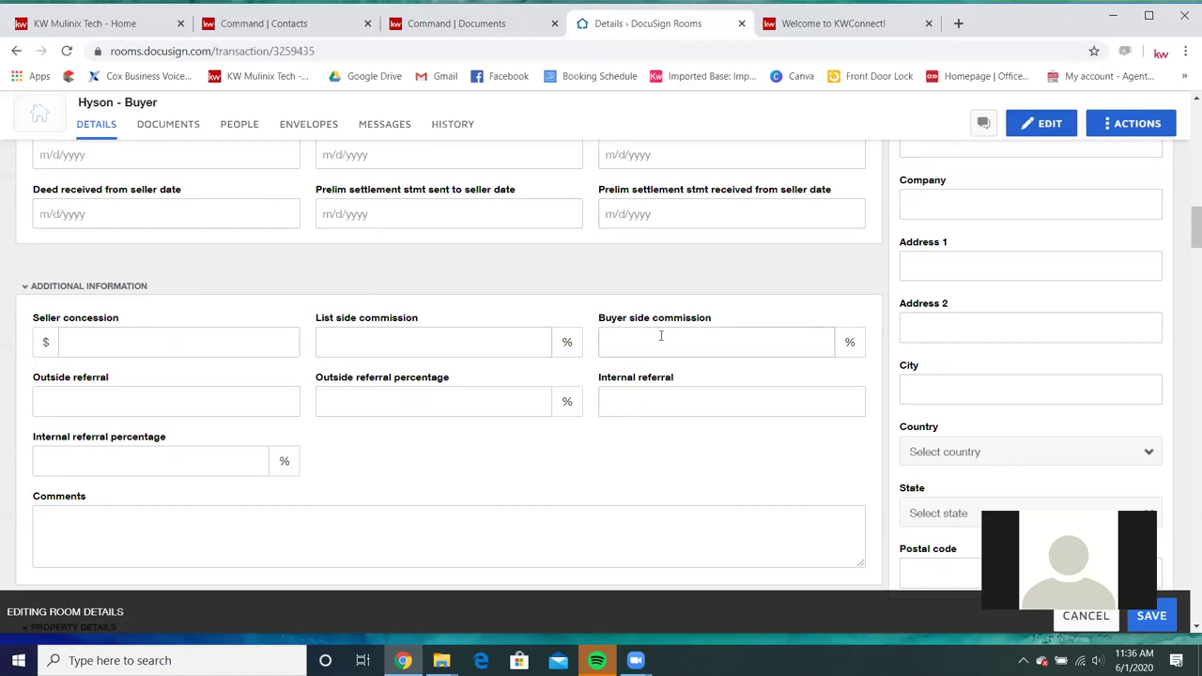
Enter 3 for list side and buyer side commission, correcting a mistyped buyer side value.
click(478, 335)
text(3)
click(630, 352)
text(3)
double_click(606, 343)
text(2)
key(BackSpace)
text(3)
click(584, 454)
scroll(746, 445, down, 3)
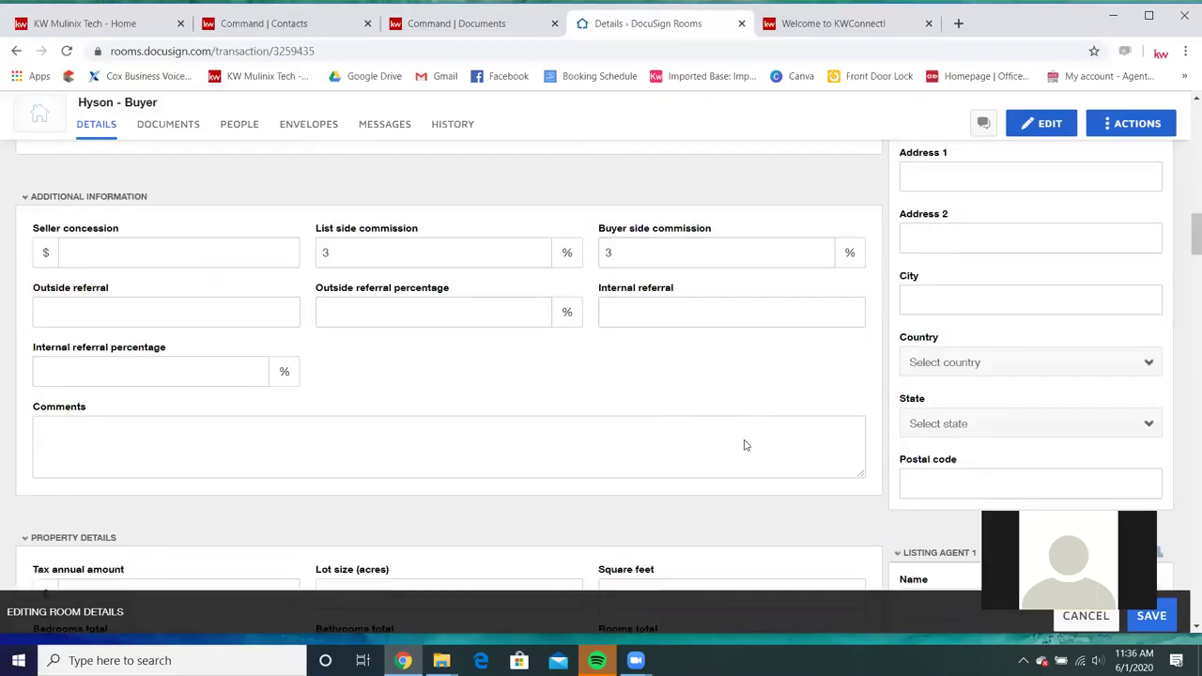
scroll(745, 445, down, 1)
scroll(188, 347, up, 3)
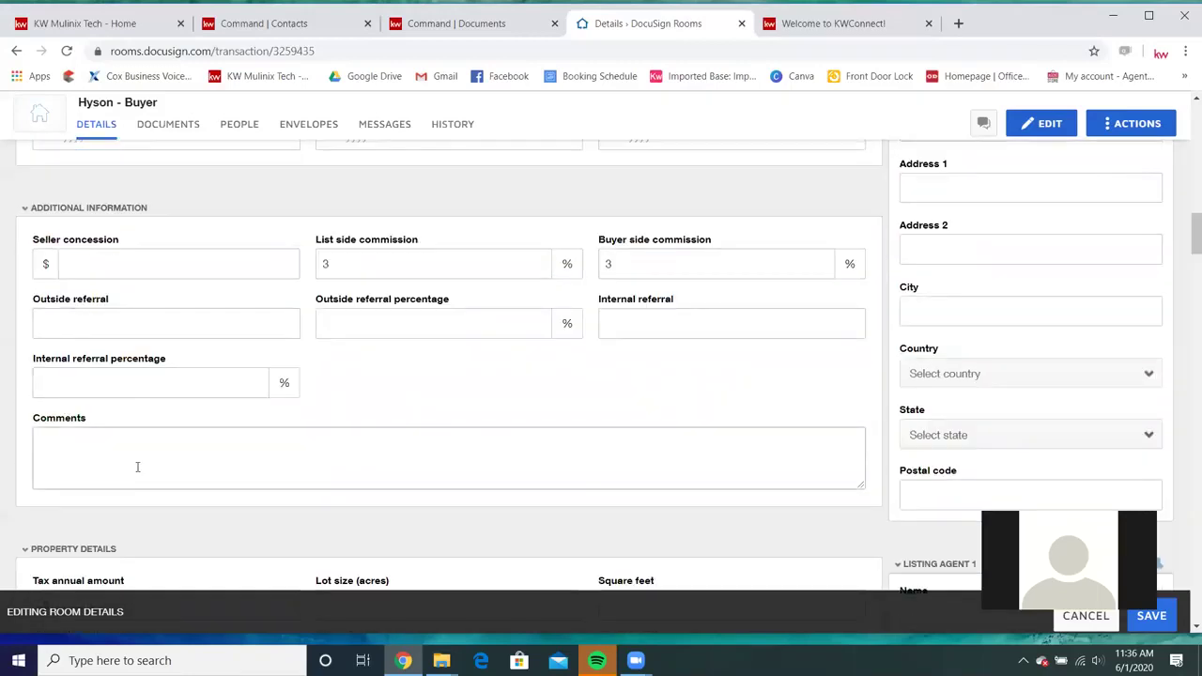
scroll(690, 502, down, 3)
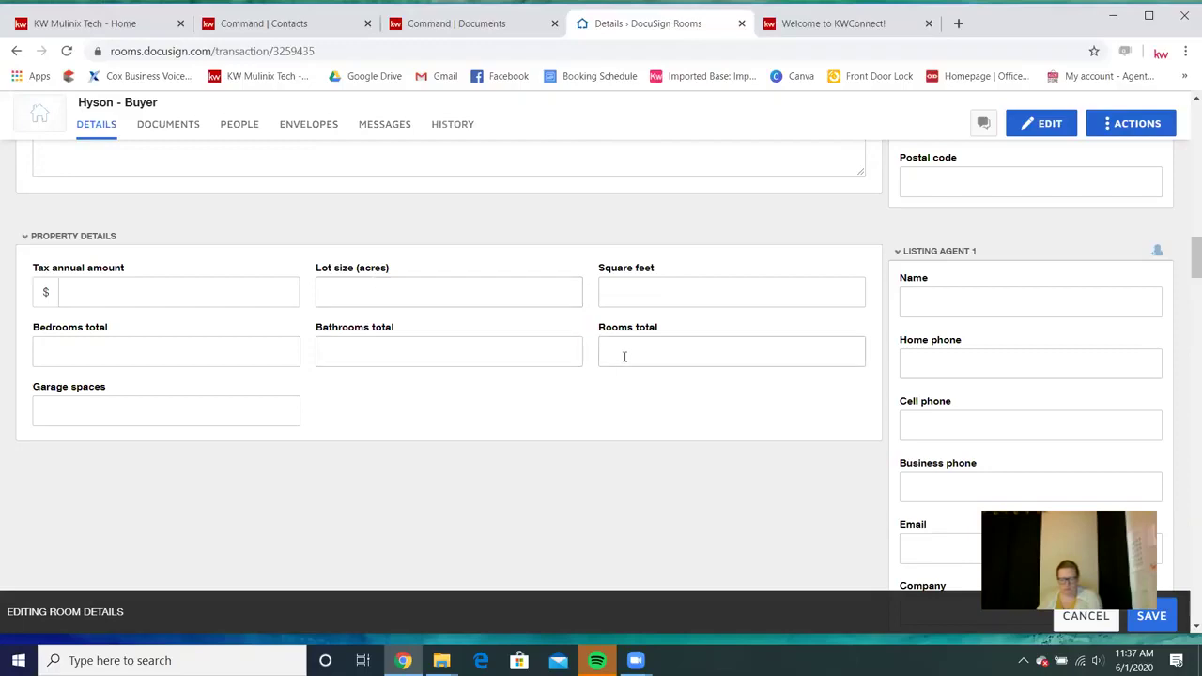
scroll(907, 231, up, 4)
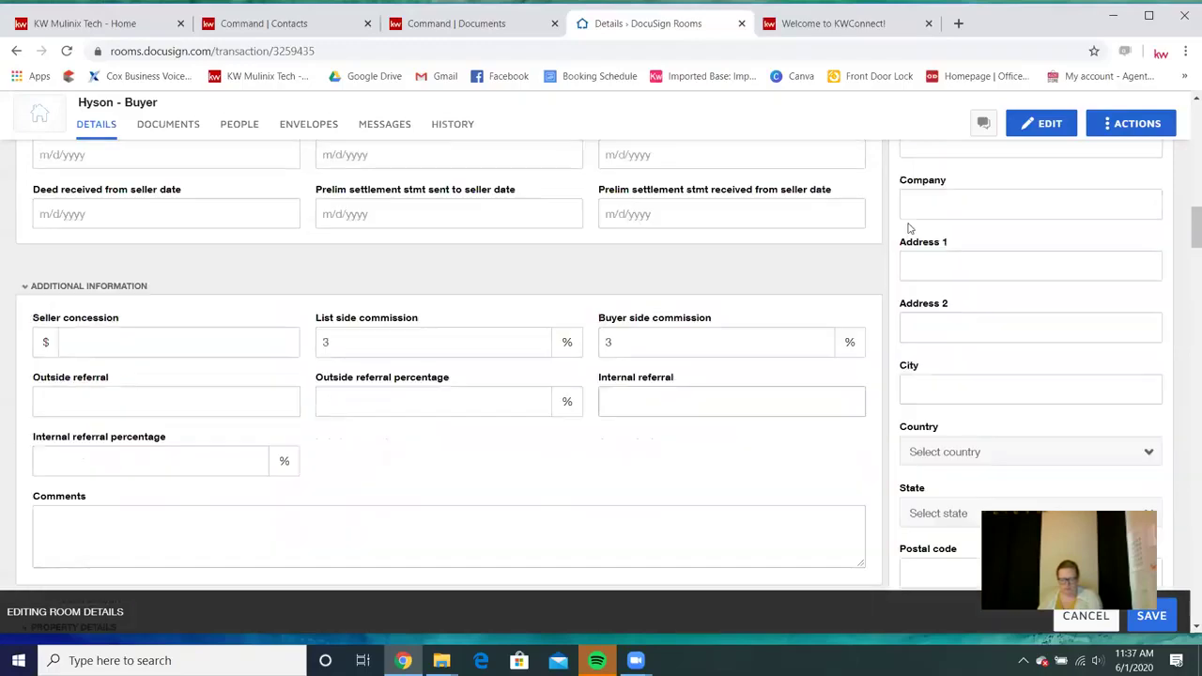
scroll(897, 267, down, 1)
scroll(510, 357, down, 6)
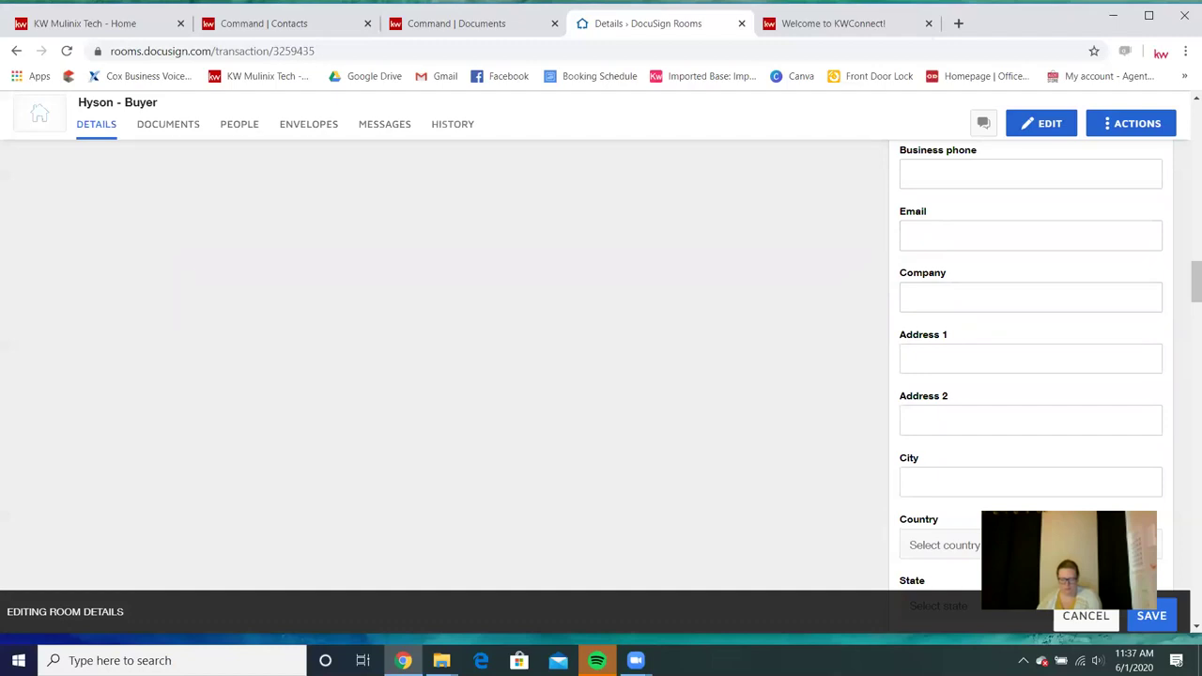
scroll(1043, 212, up, 3)
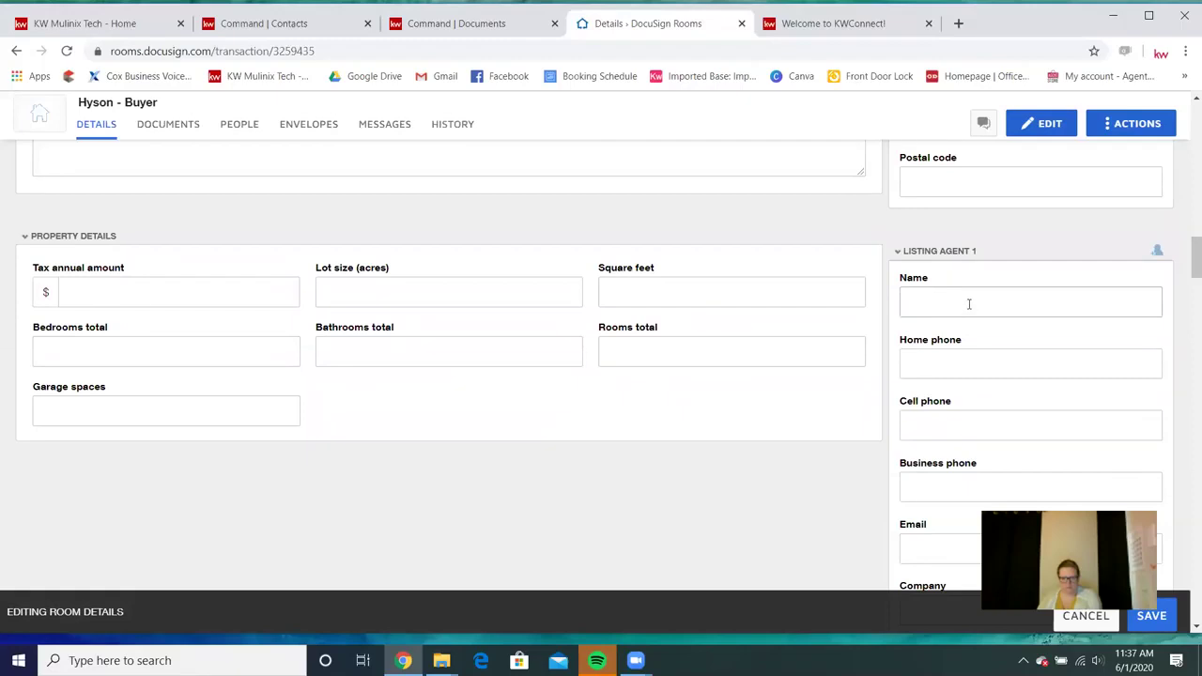
scroll(969, 303, up, 10)
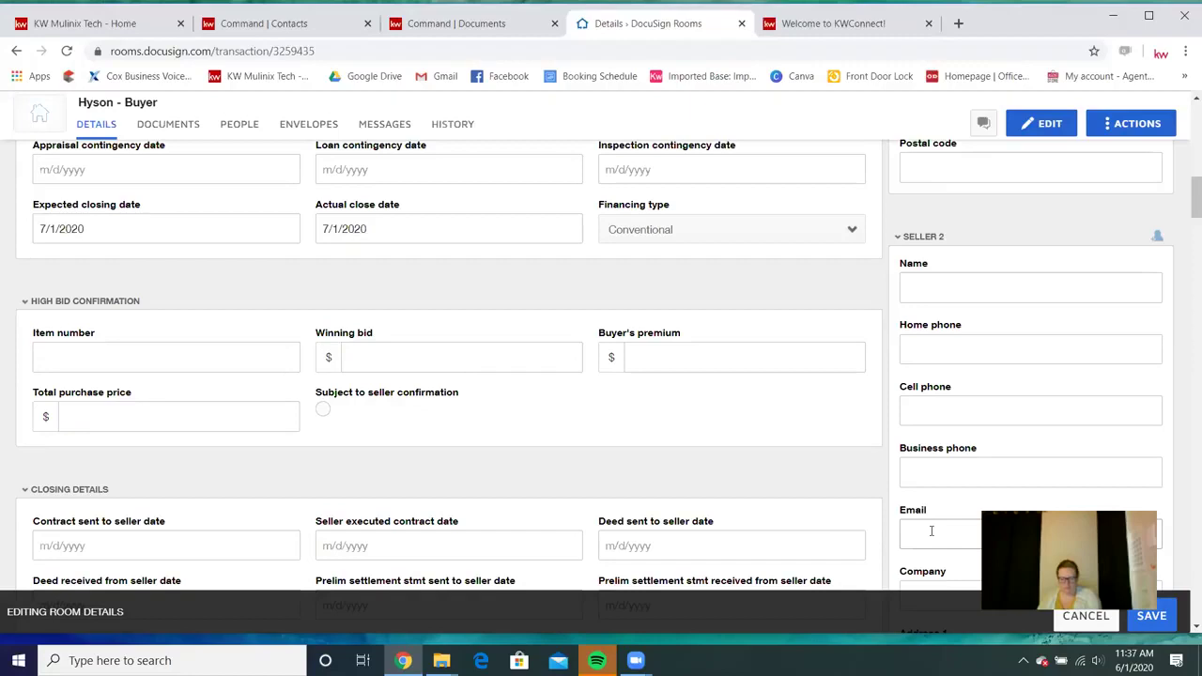
click(1152, 624)
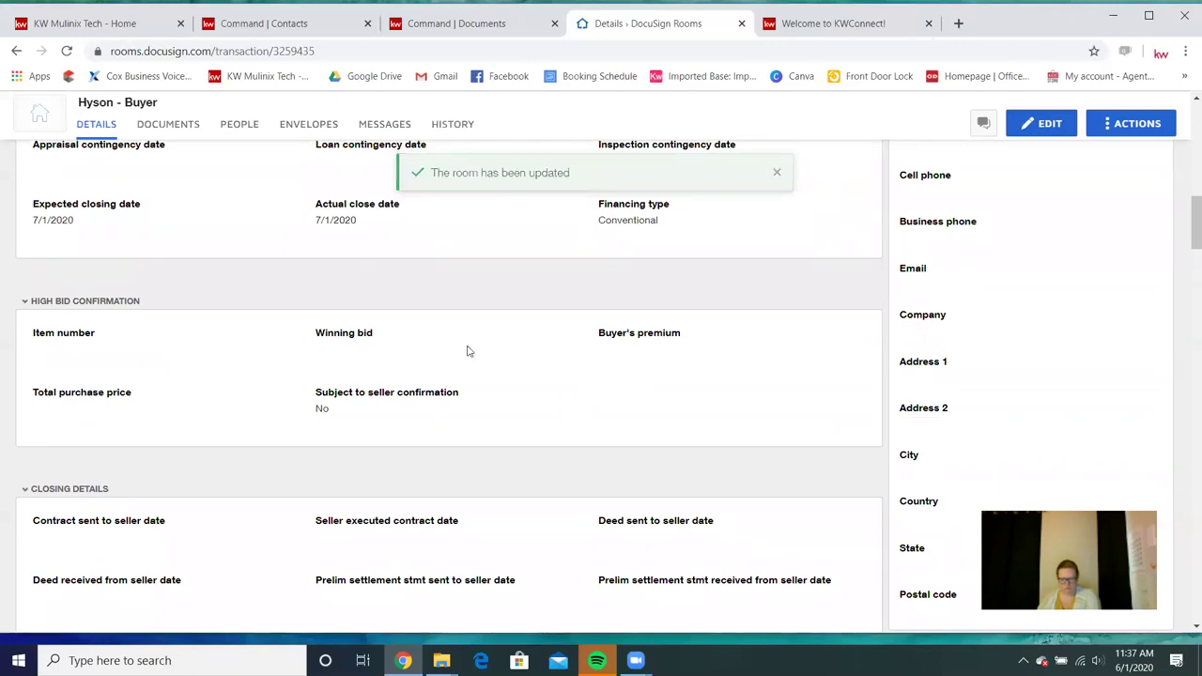
Review the saved Details page showing Buy Side, $200,000.00 contract amount and $500.00 earnest money.
scroll(467, 348, up, 10)
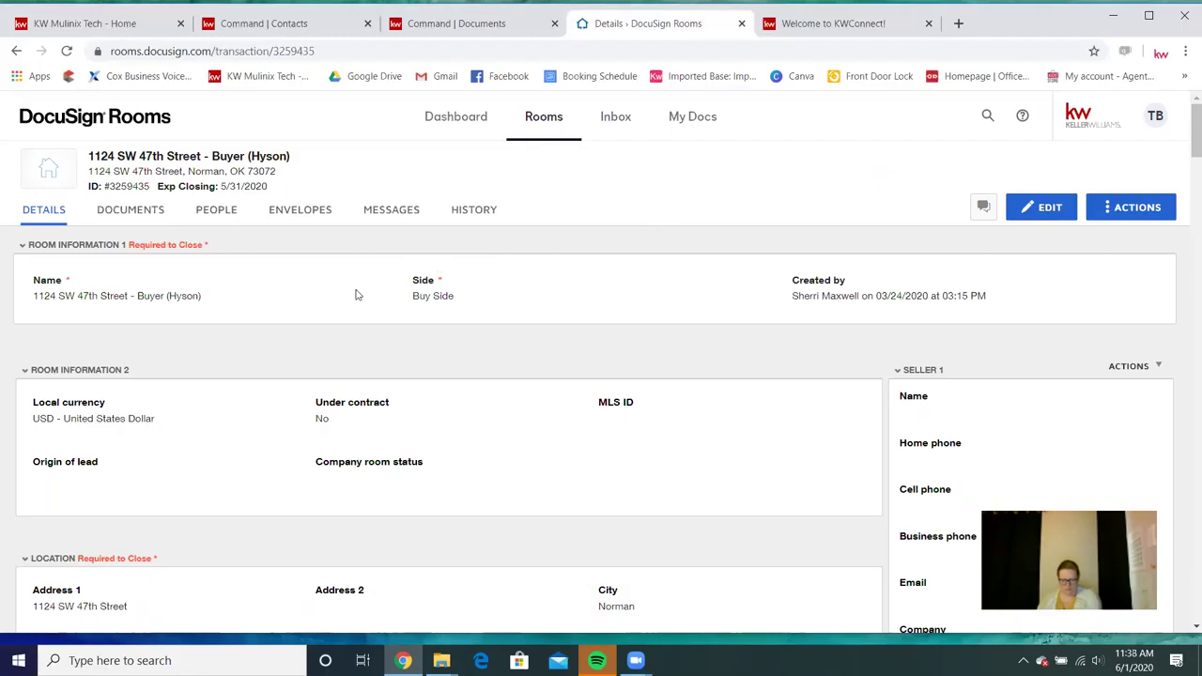
scroll(170, 278, down, 2)
scroll(169, 271, down, 4)
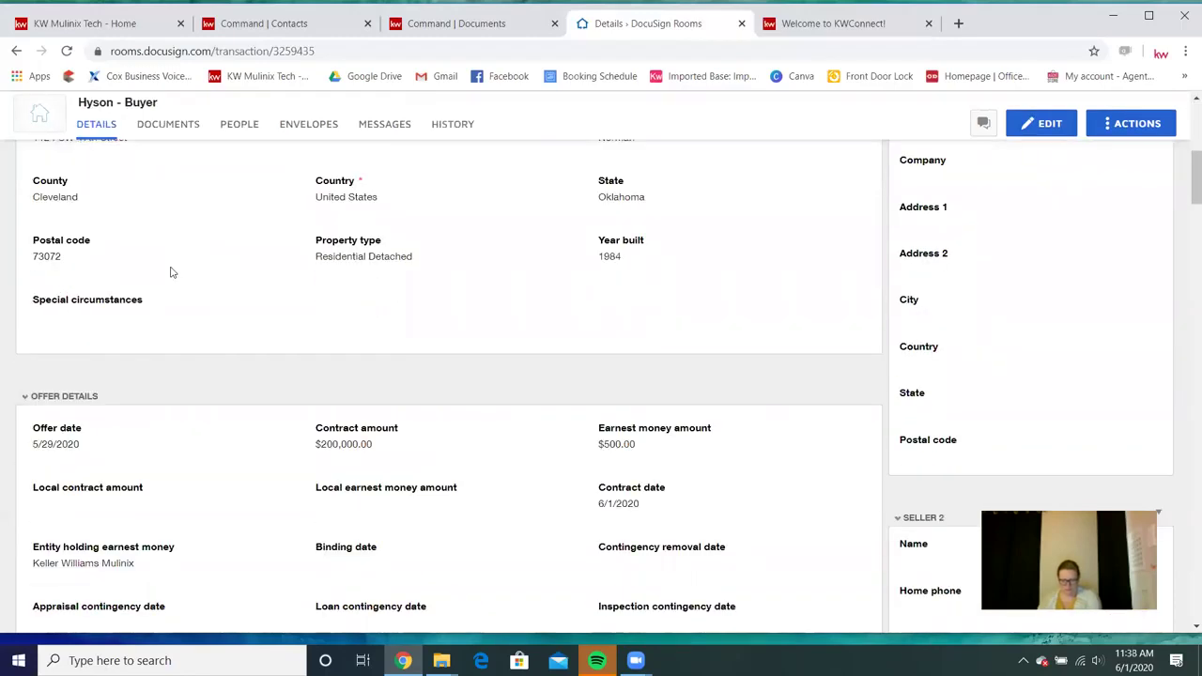
scroll(646, 281, up, 3)
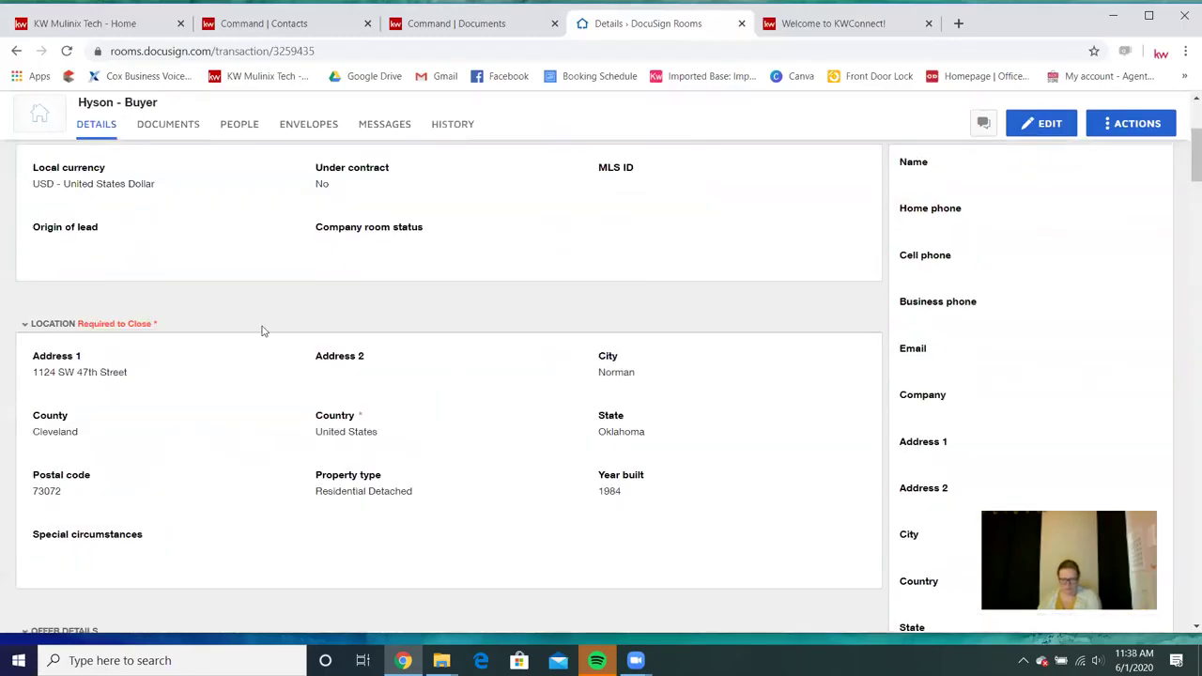
scroll(263, 329, down, 5)
scroll(315, 324, down, 4)
scroll(312, 315, up, 12)
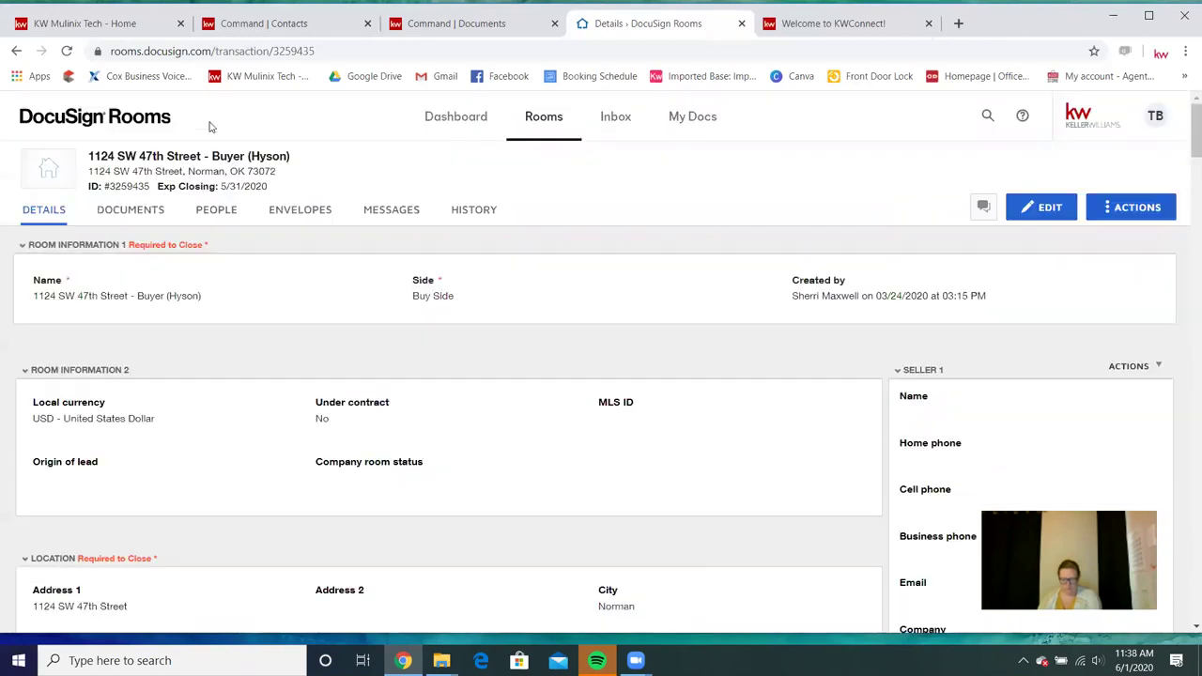
Open the OAR - Estimated Cost to Buyer form from the room's Room Docs list.
click(157, 210)
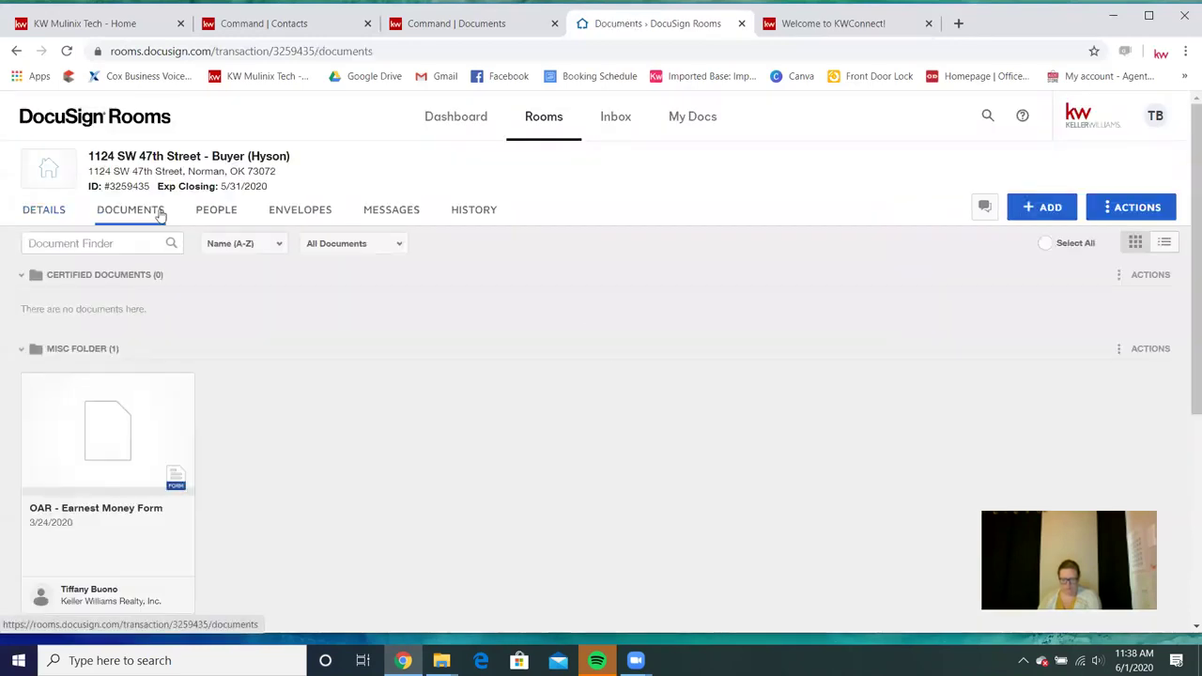
scroll(564, 310, down, 3)
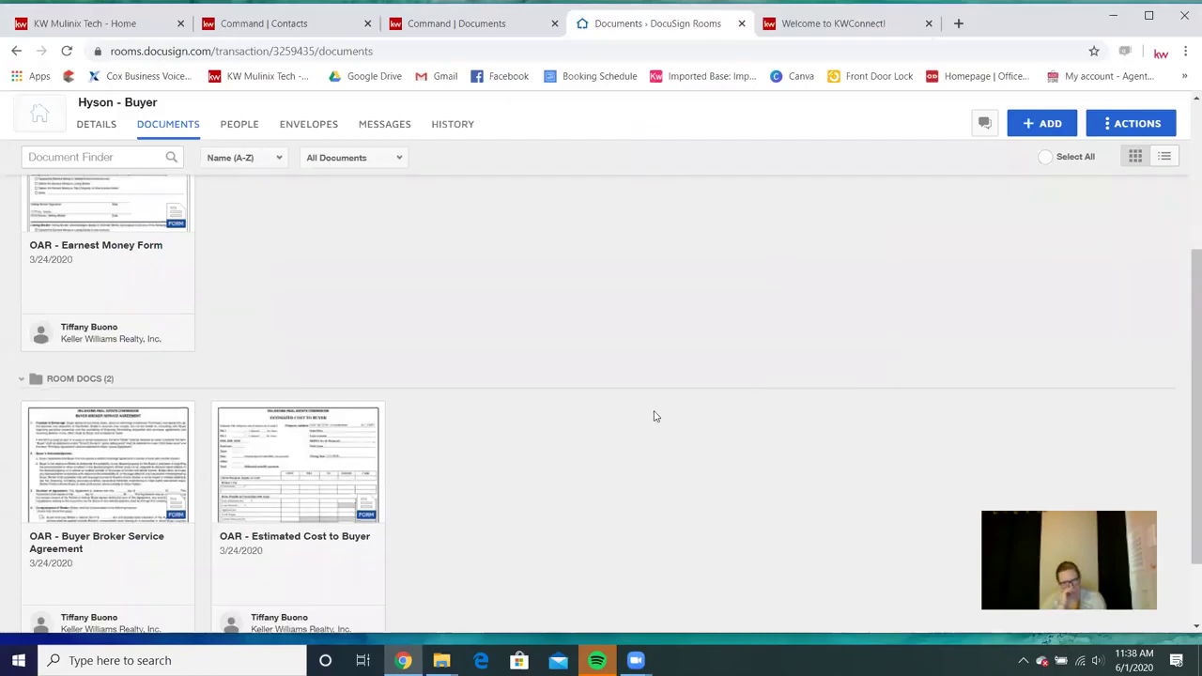
click(294, 463)
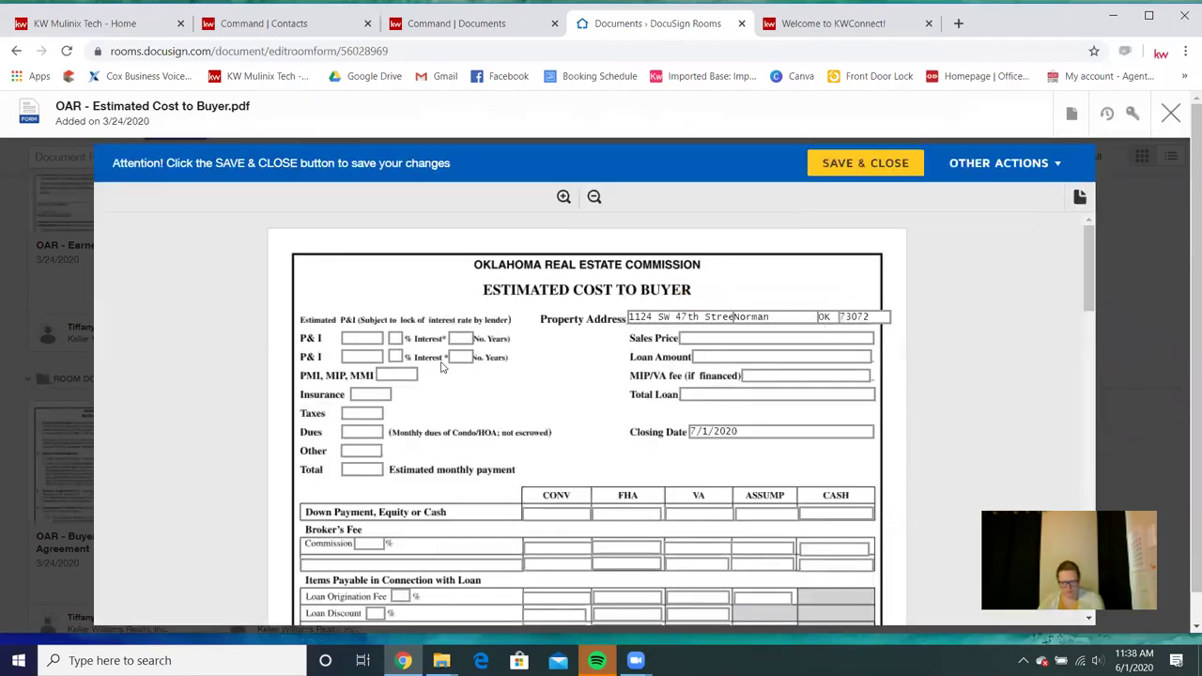
Verify the prefilled address and city Norman, save and close the form, then go to KW Command.
click(628, 322)
click(795, 319)
scroll(523, 381, down, 10)
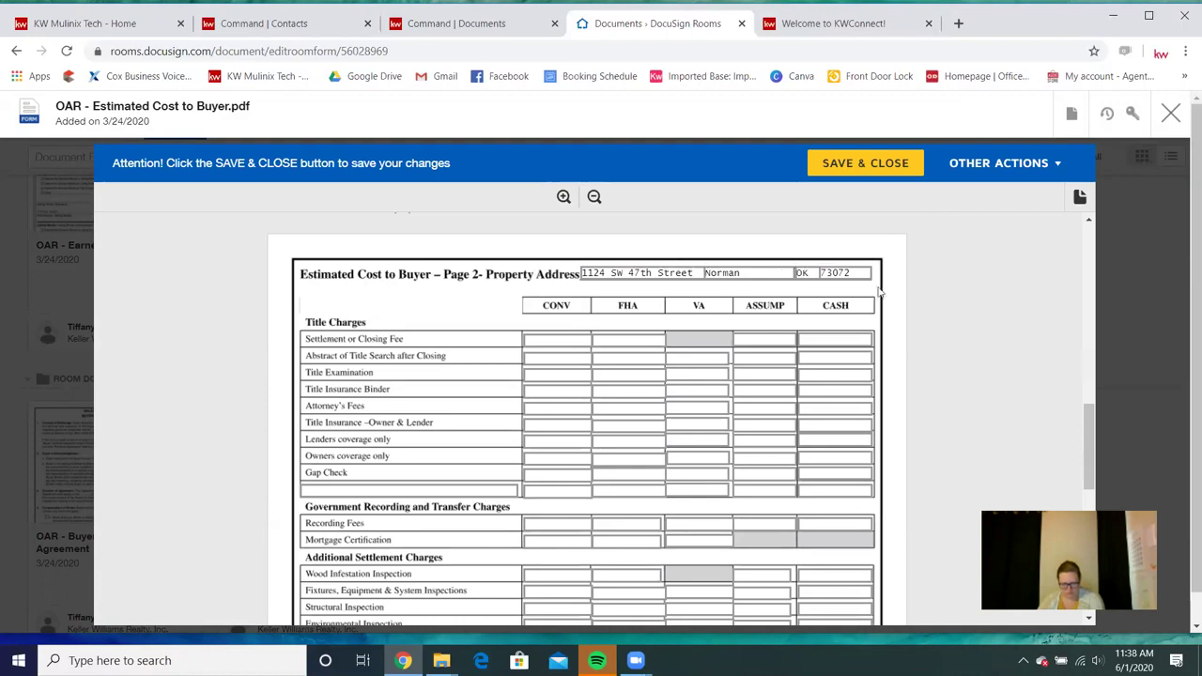
scroll(428, 338, down, 10)
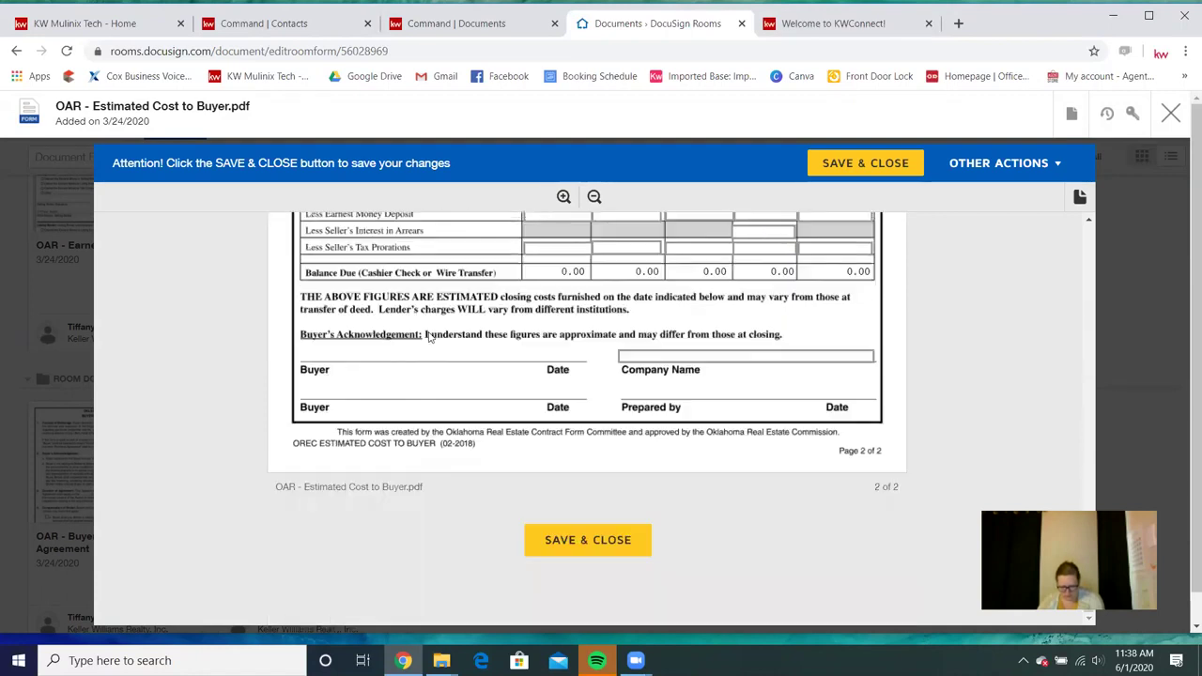
scroll(430, 336, up, 2)
scroll(432, 335, down, 2)
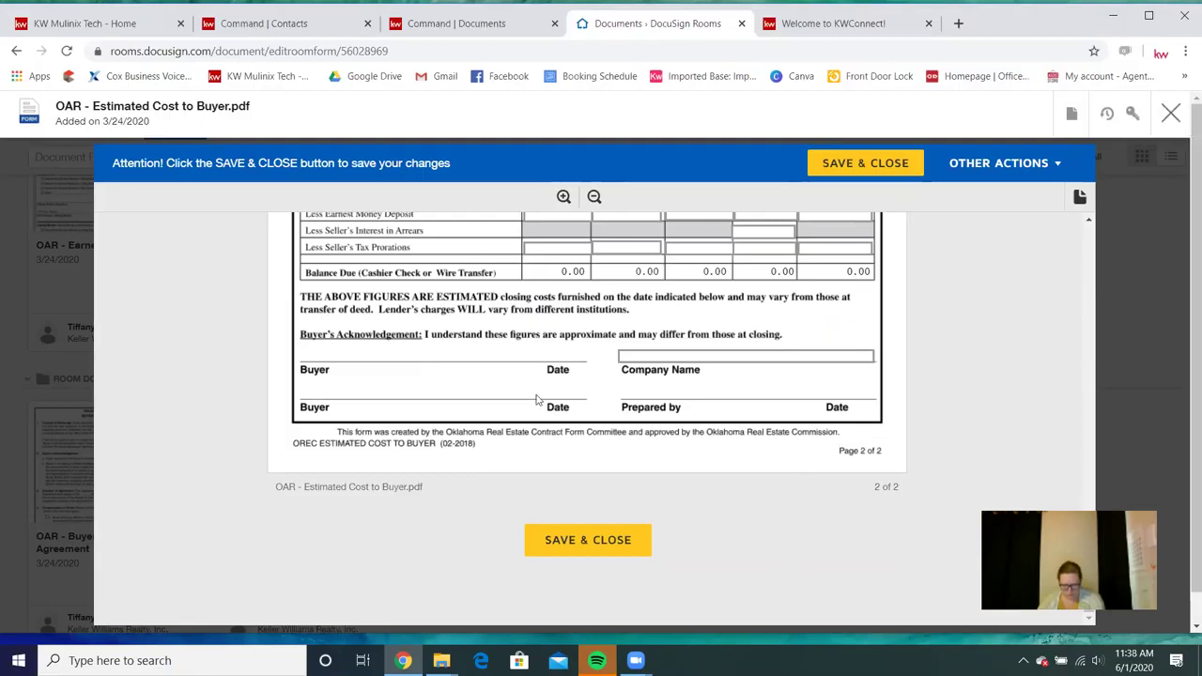
click(532, 542)
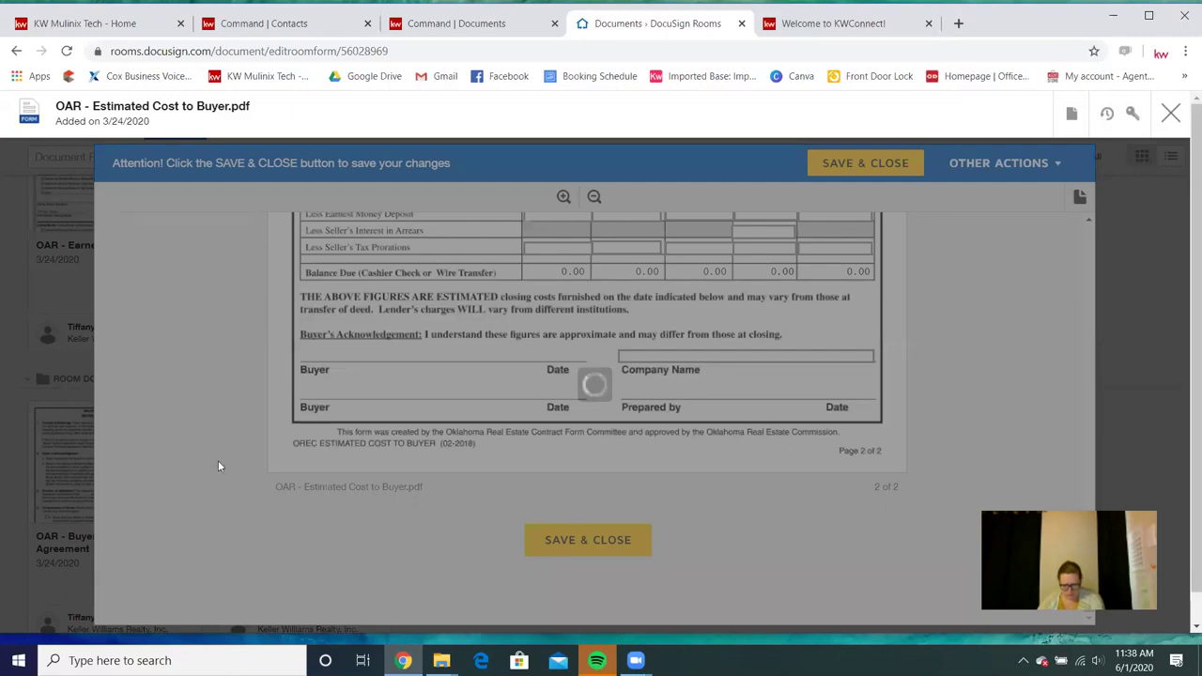
key(ctrl+shift+Tab)
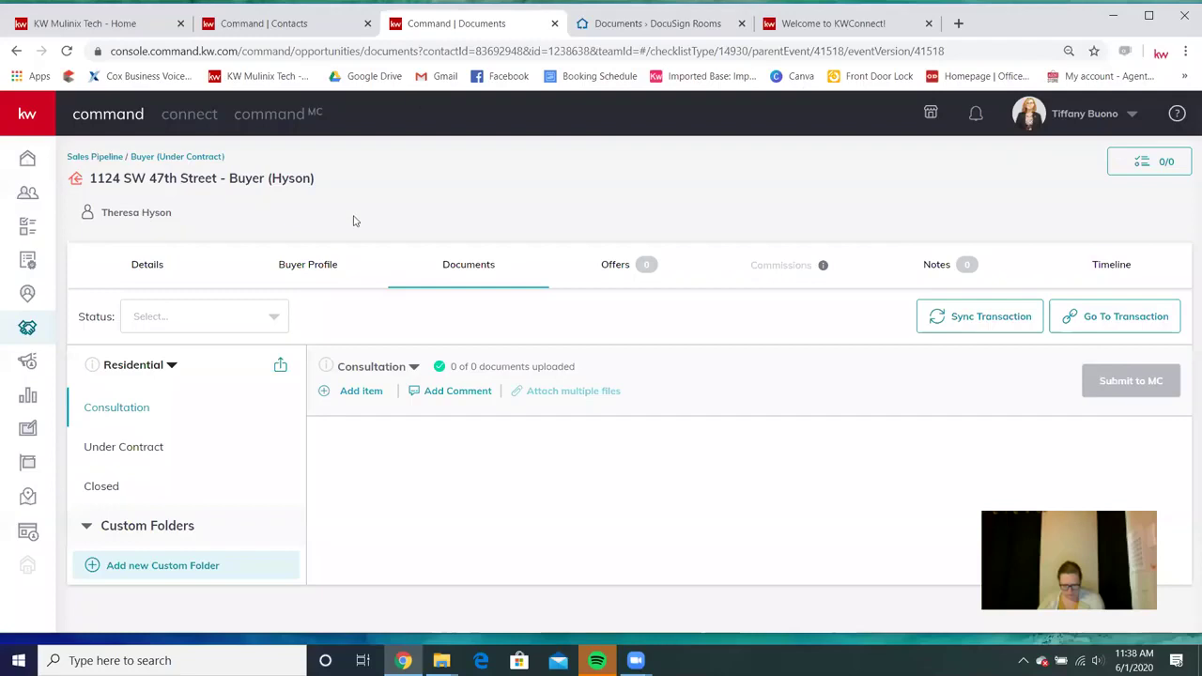
Check the opportunity's property details in Command, then return to the DocuSign room.
click(148, 267)
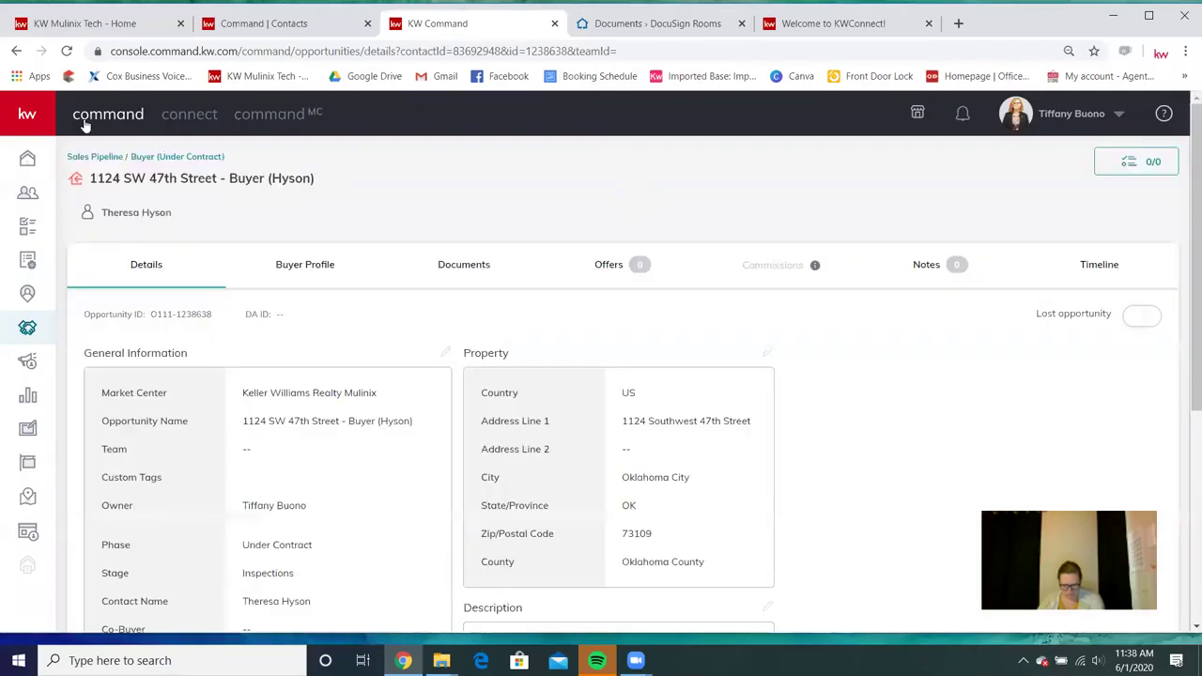
click(480, 279)
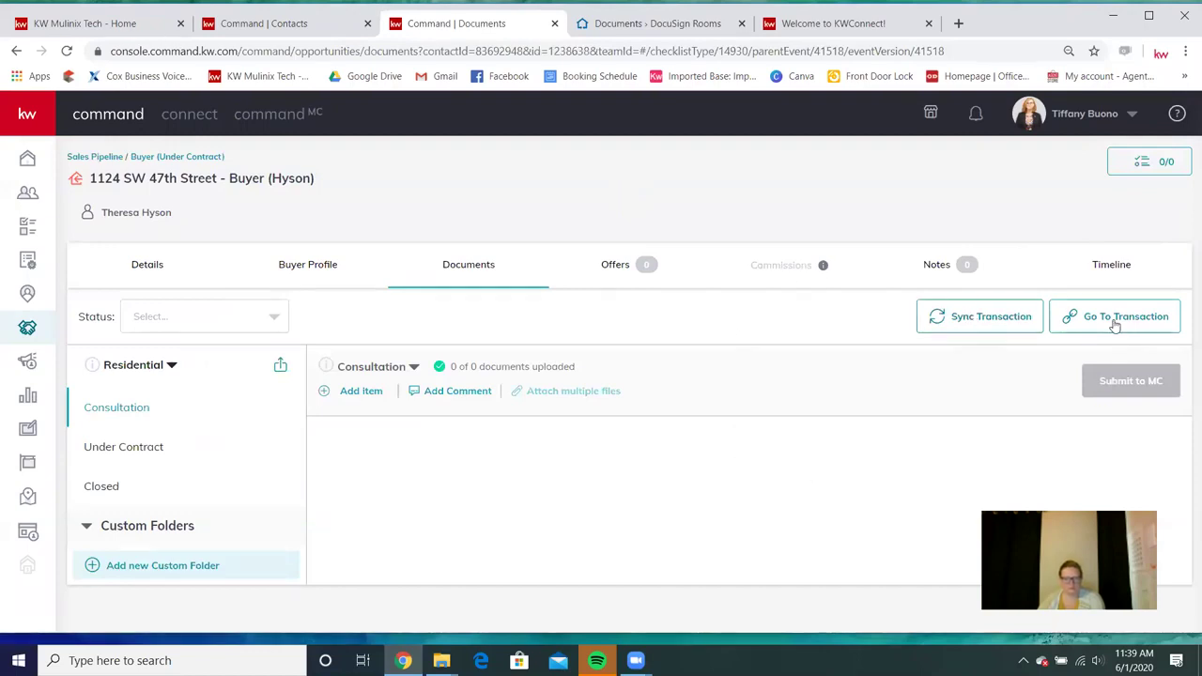
click(622, 34)
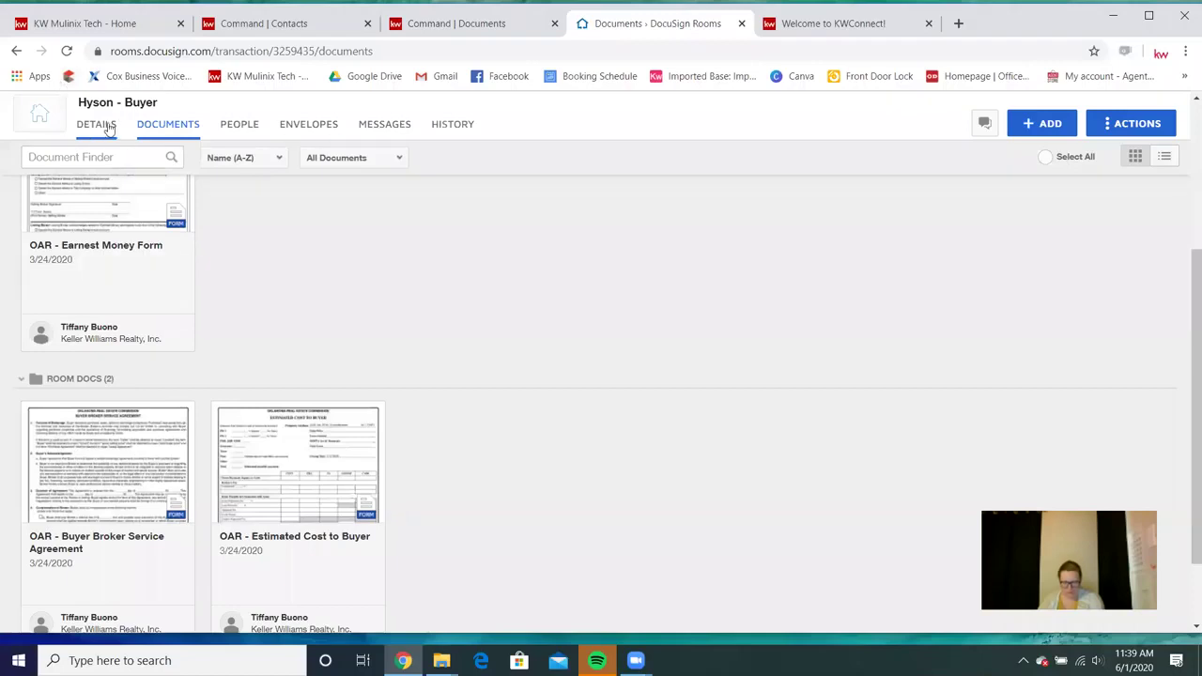
click(98, 125)
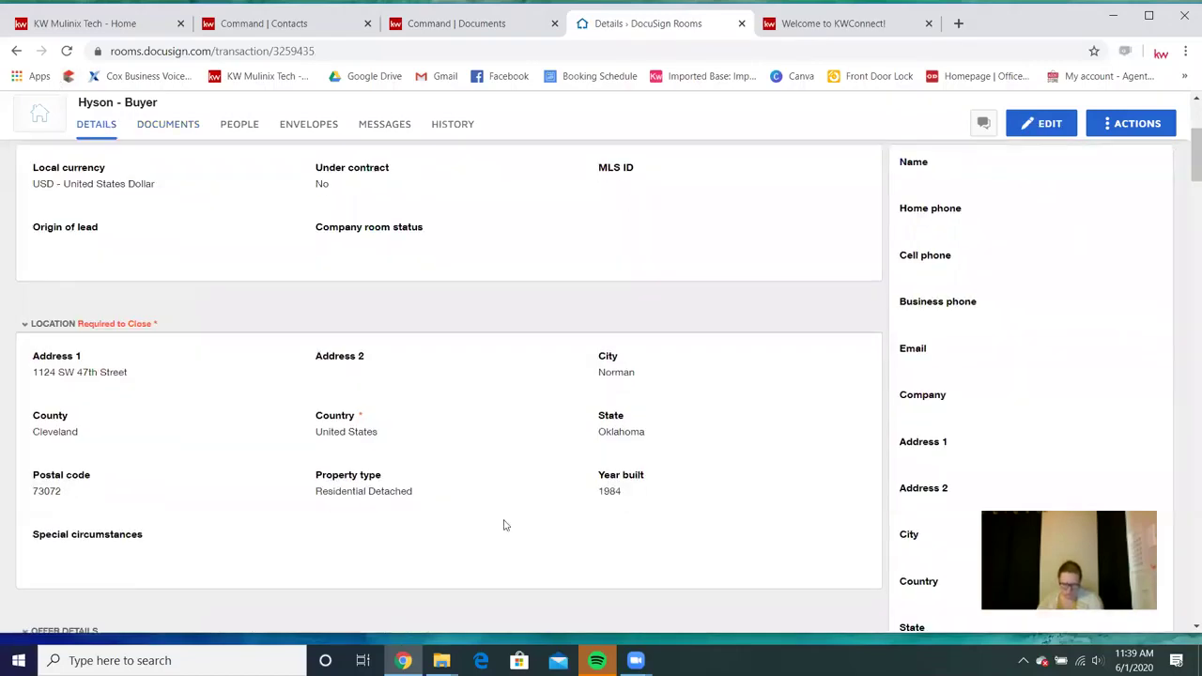
scroll(451, 389, up, 3)
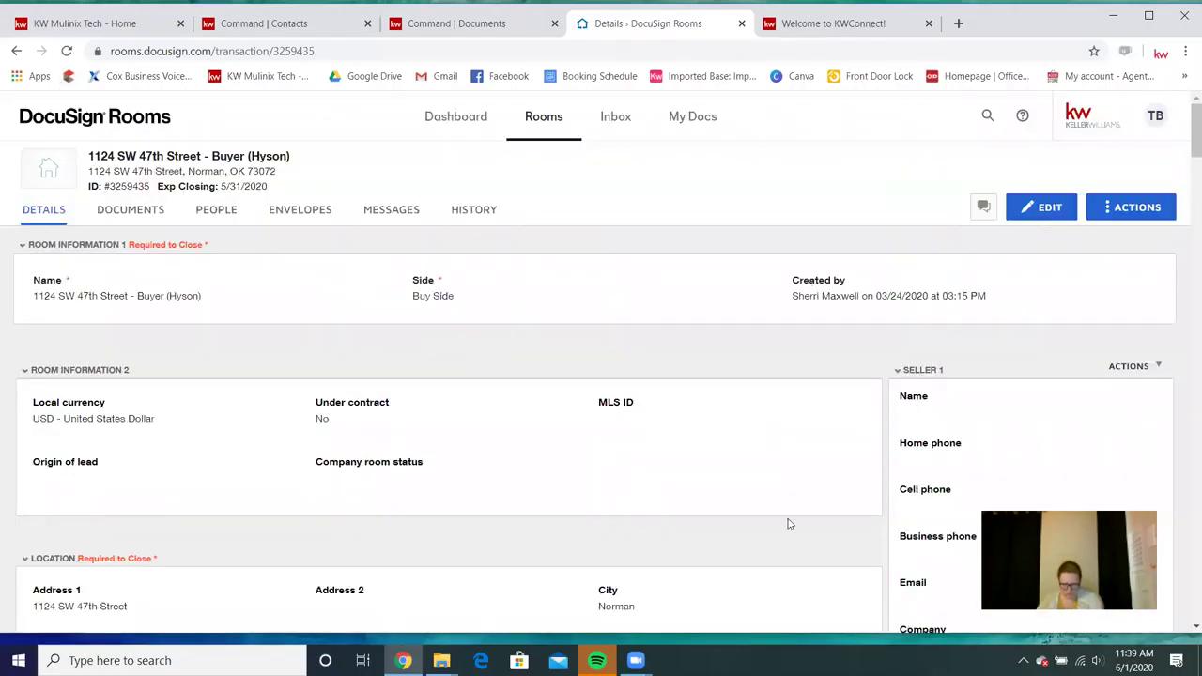